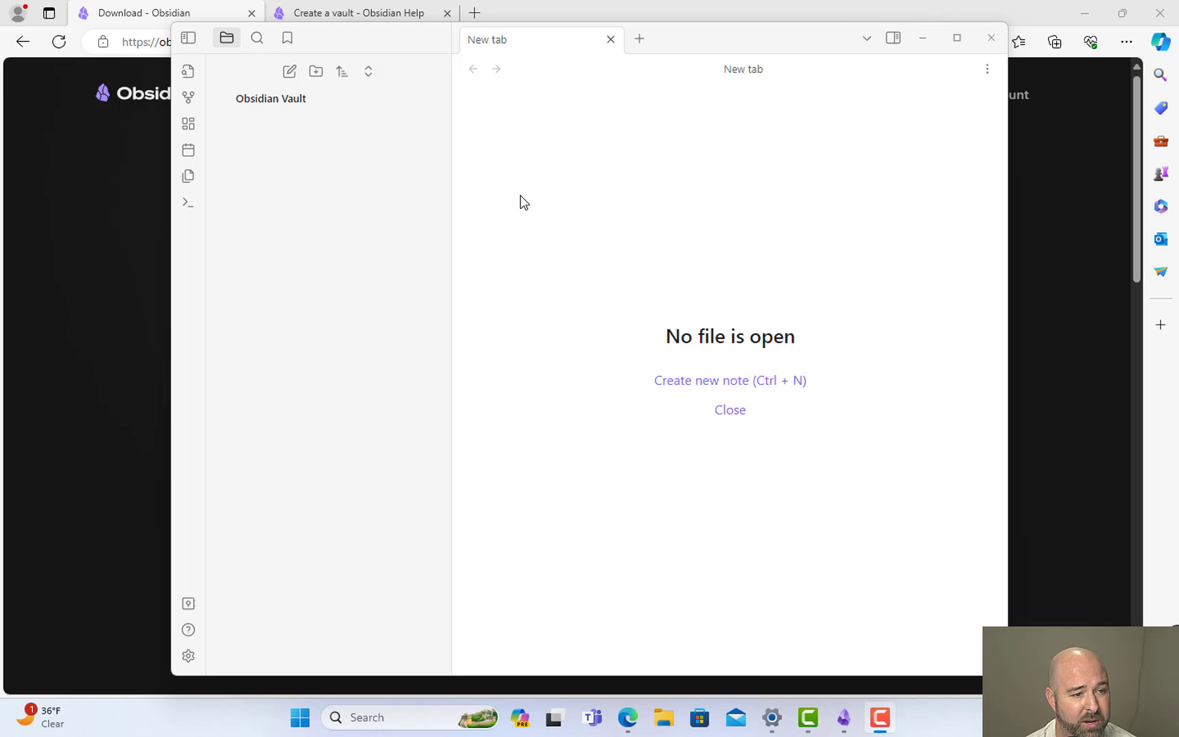
Bring the Edge window with the obsidian.md download page to the front.
left_click(136, 265)
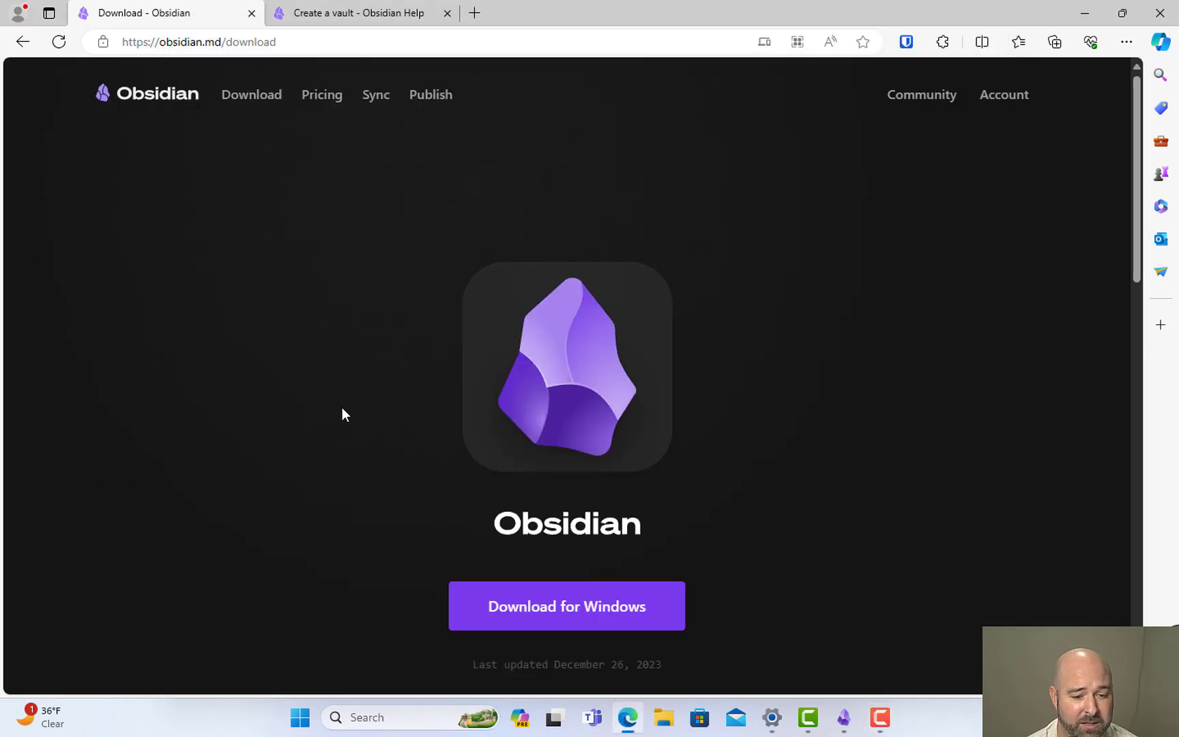
Cycle through open windows with Alt+Tab back to the empty Obsidian Vault window.
key("alt+Tab")
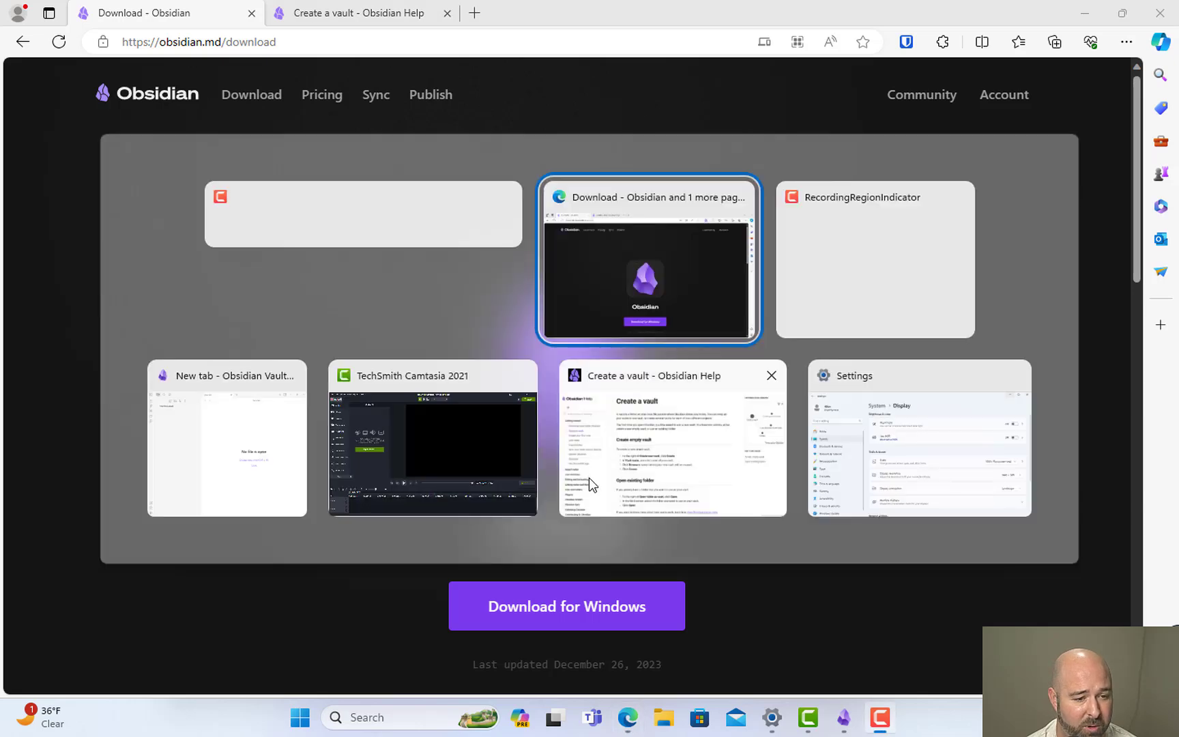
key("alt+Tab")
key("alt+Tab")
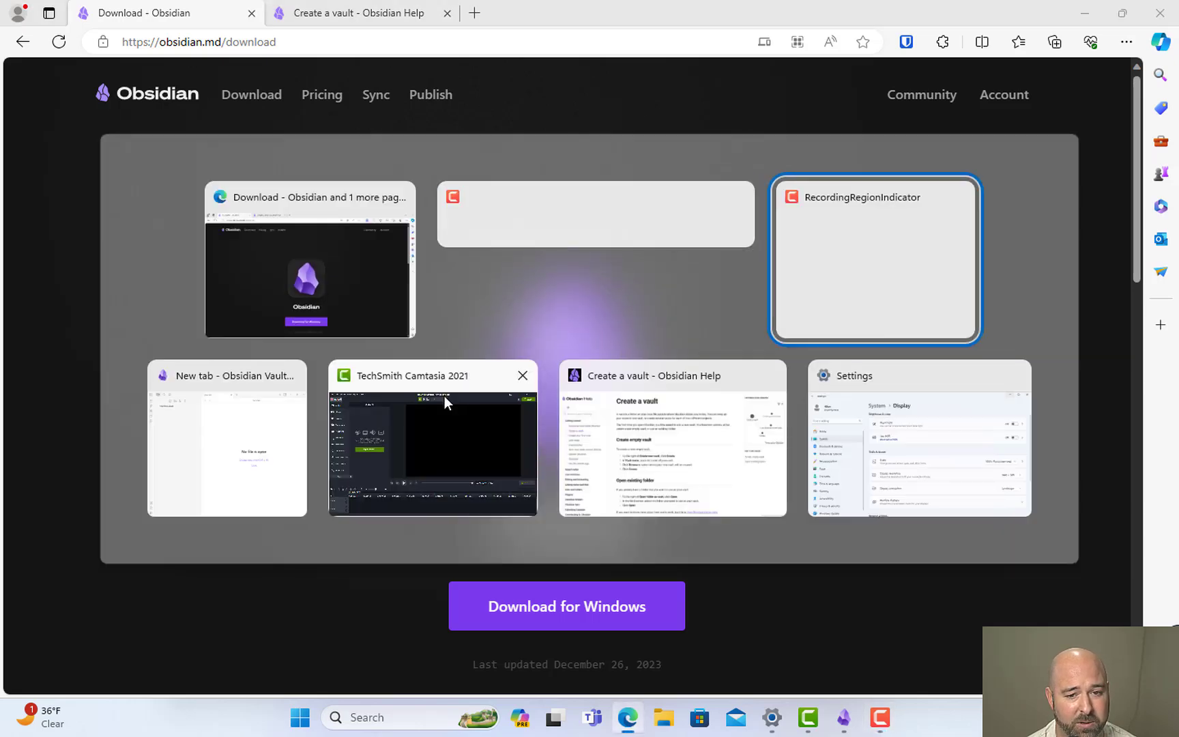
key("alt+Tab")
key("alt+Tab")
key("alt+Tab")
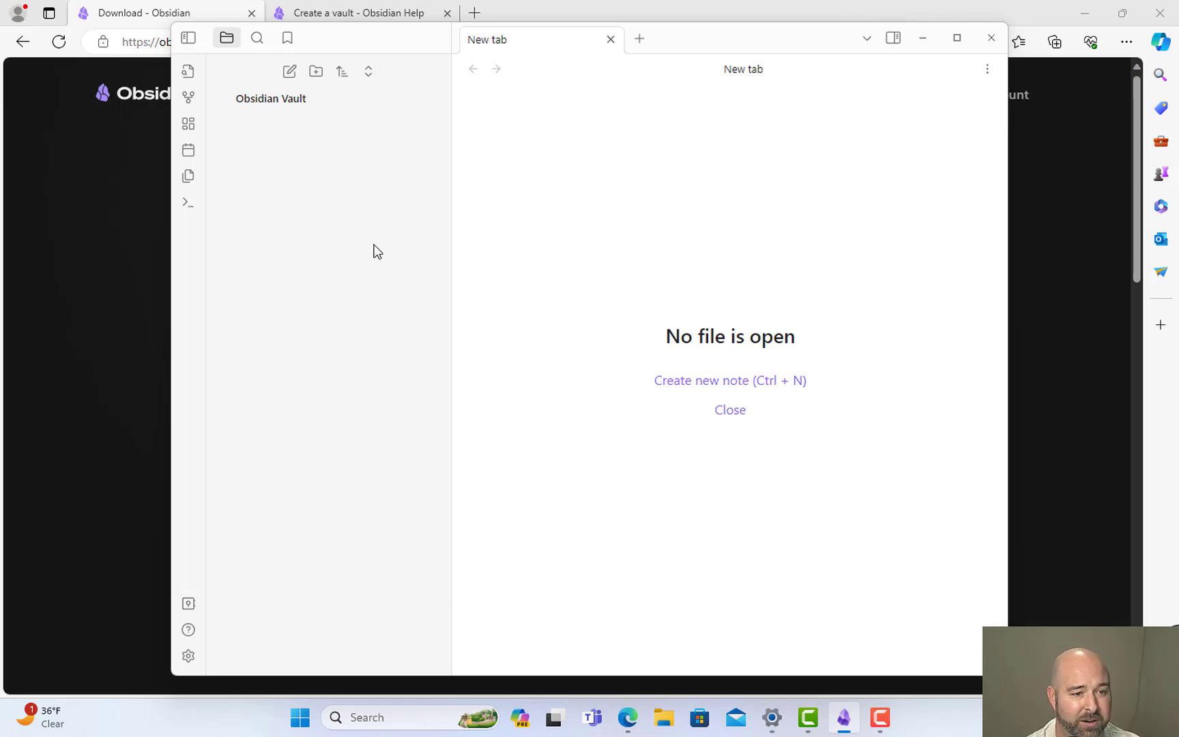
Open the vault manager and check the existing Obsidian Vault folder in Documents.
left_click(189, 606)
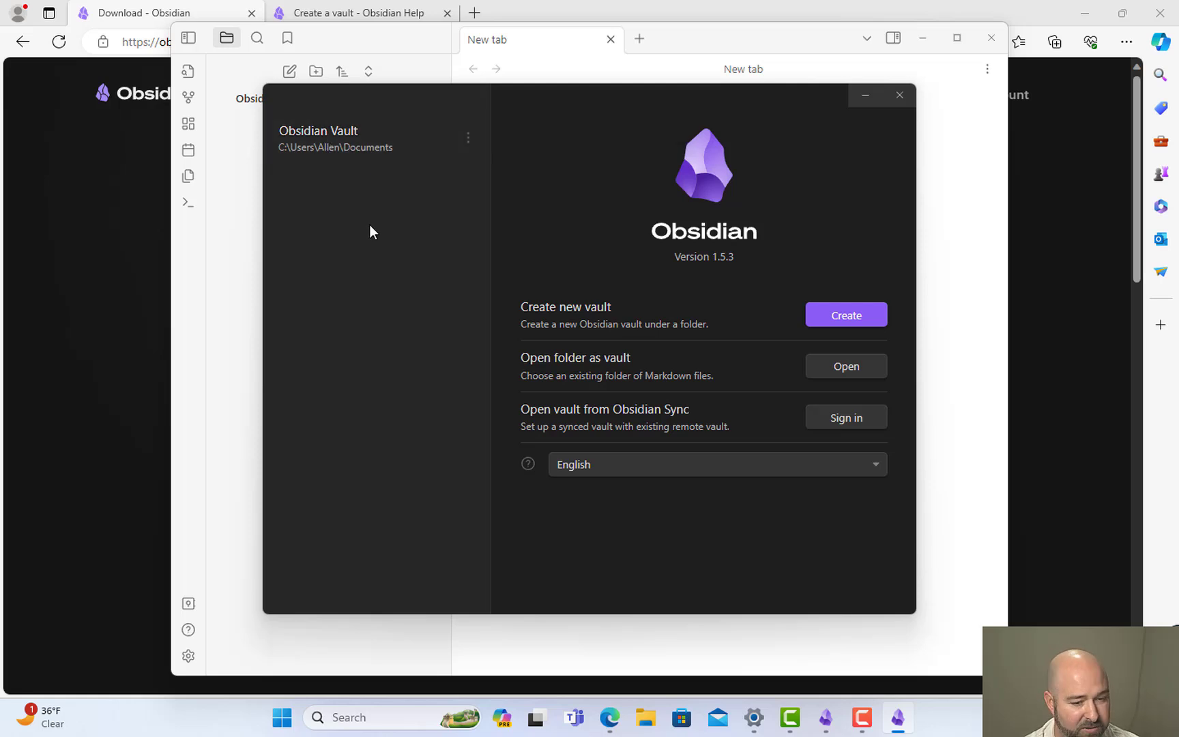
key("super+e")
left_click(239, 412)
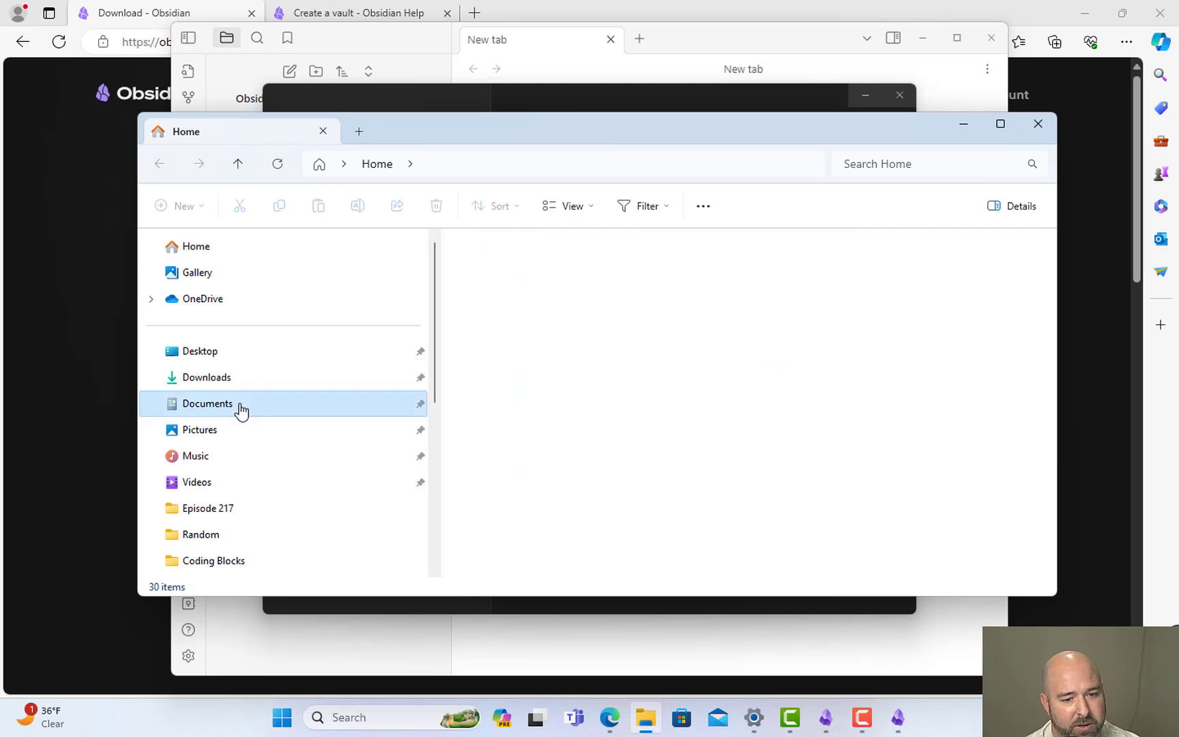
left_click(552, 367)
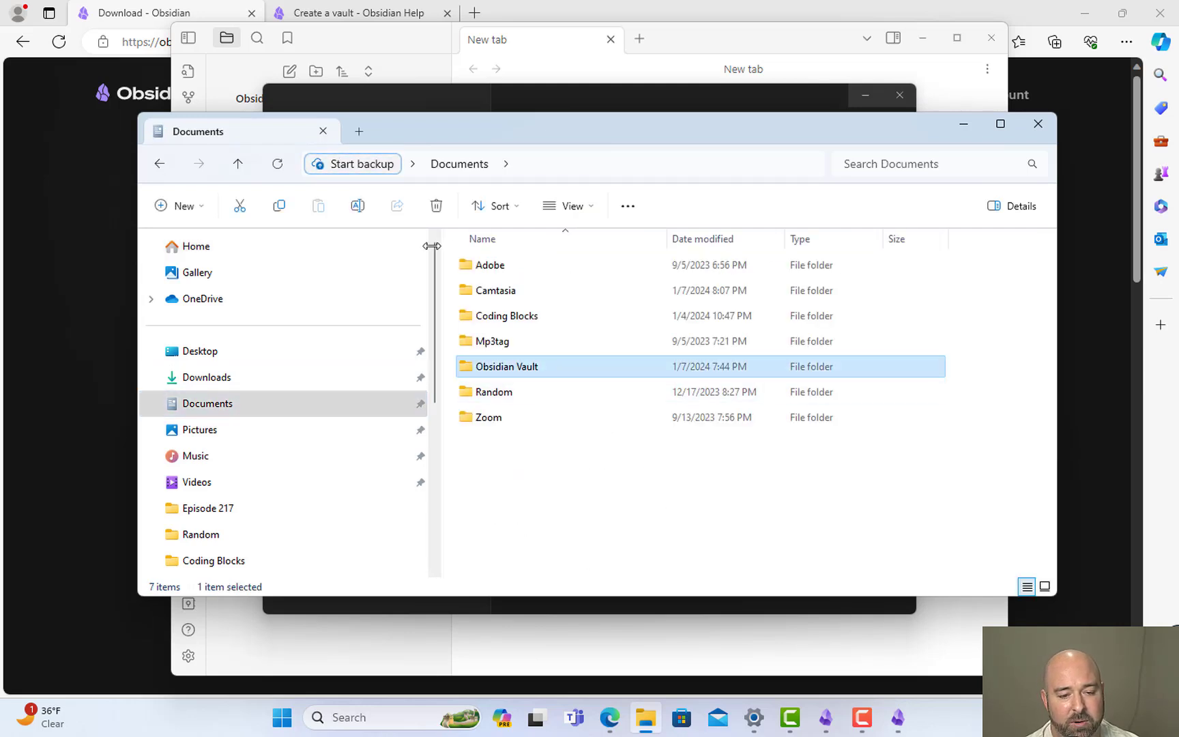
left_click(962, 125)
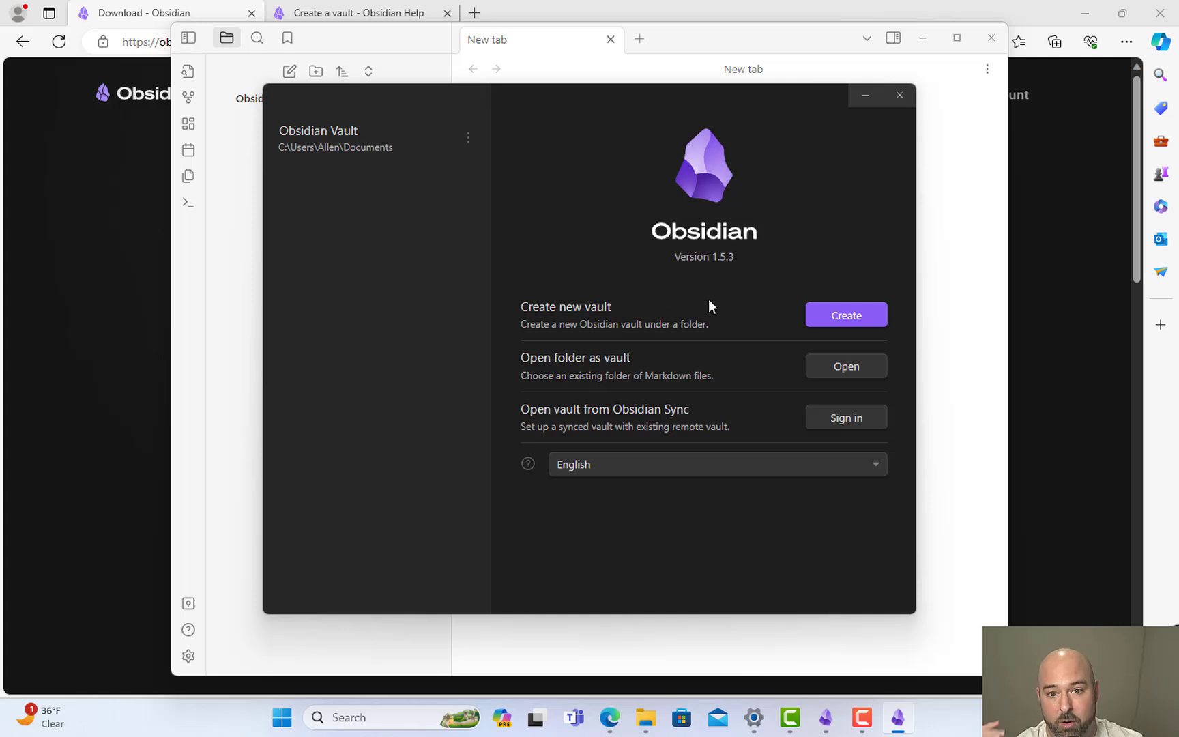
Create and open a vault named 'Developer Vault' stored in the Documents folder.
left_click(851, 317)
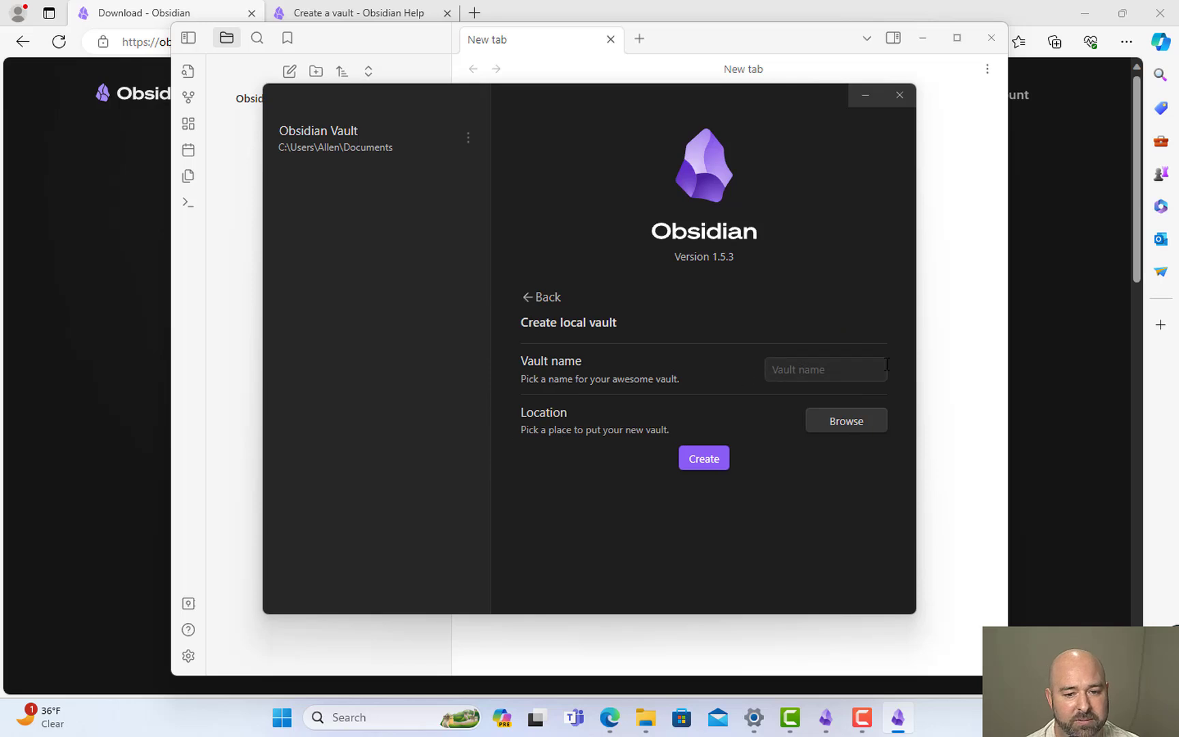
left_click(886, 365)
type("Developer VAul")
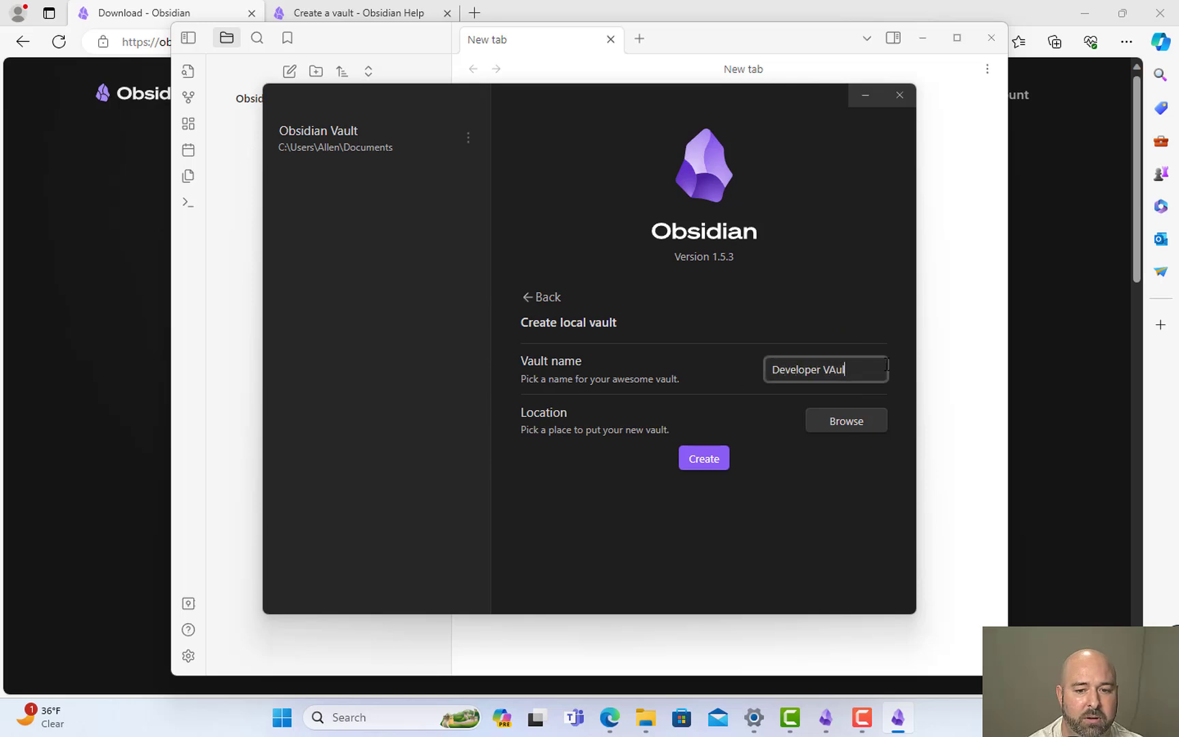
type("t")
key("ctrl+BackSpace")
type("Vau")
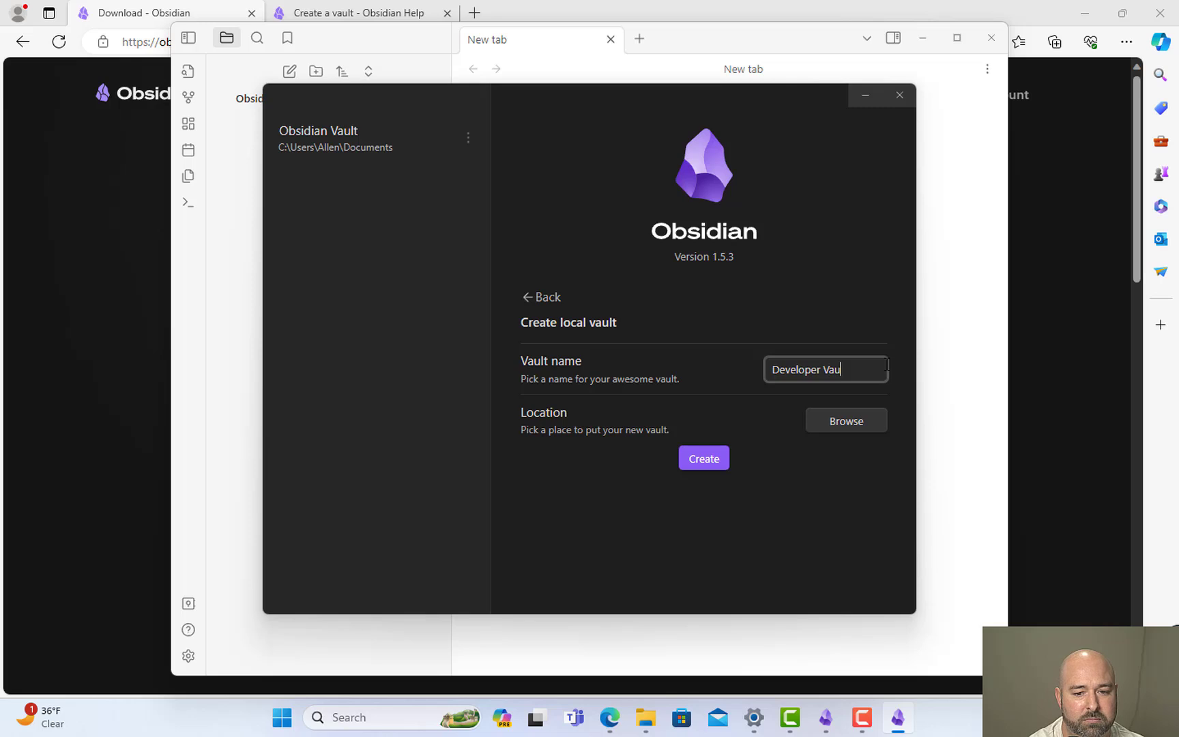
type("lt")
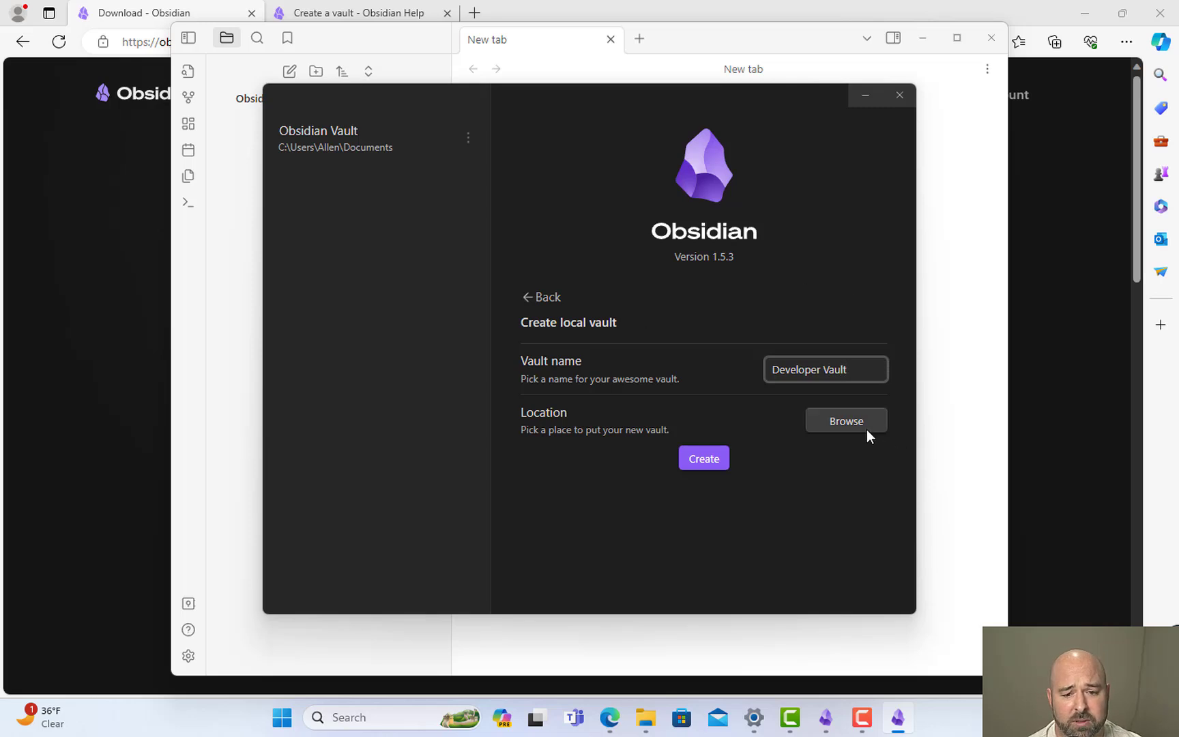
left_click(847, 421)
left_click(67, 217)
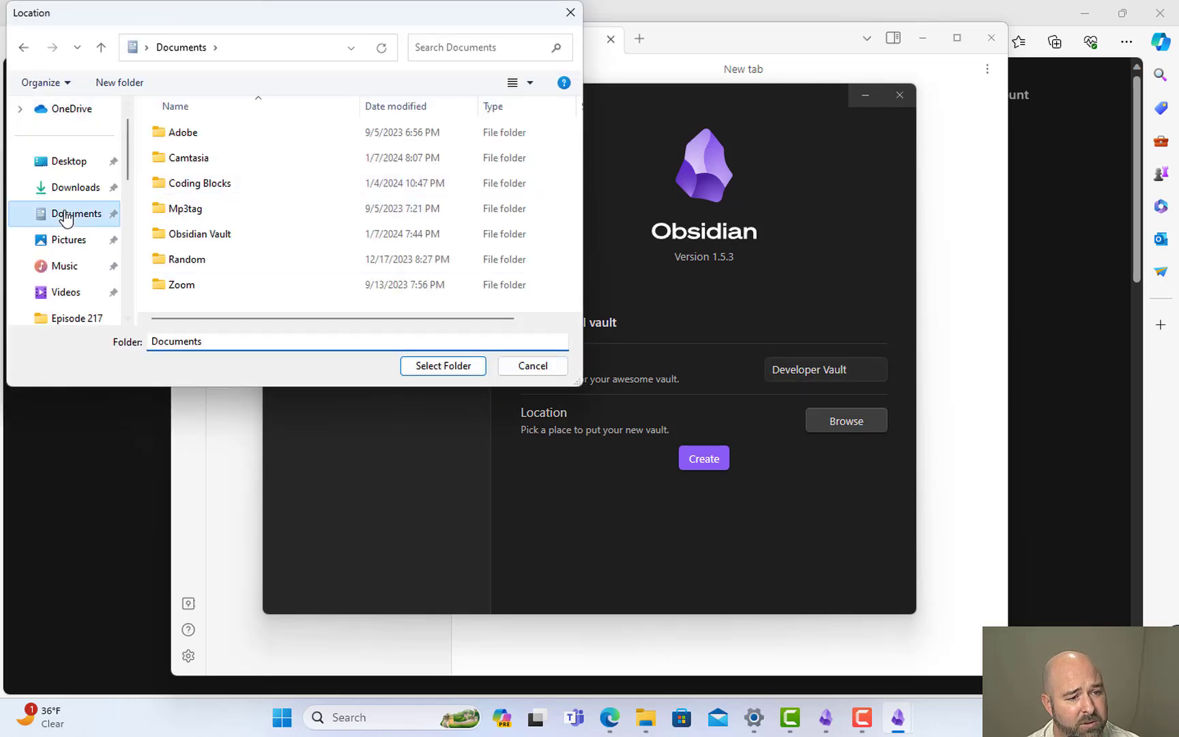
left_click(459, 366)
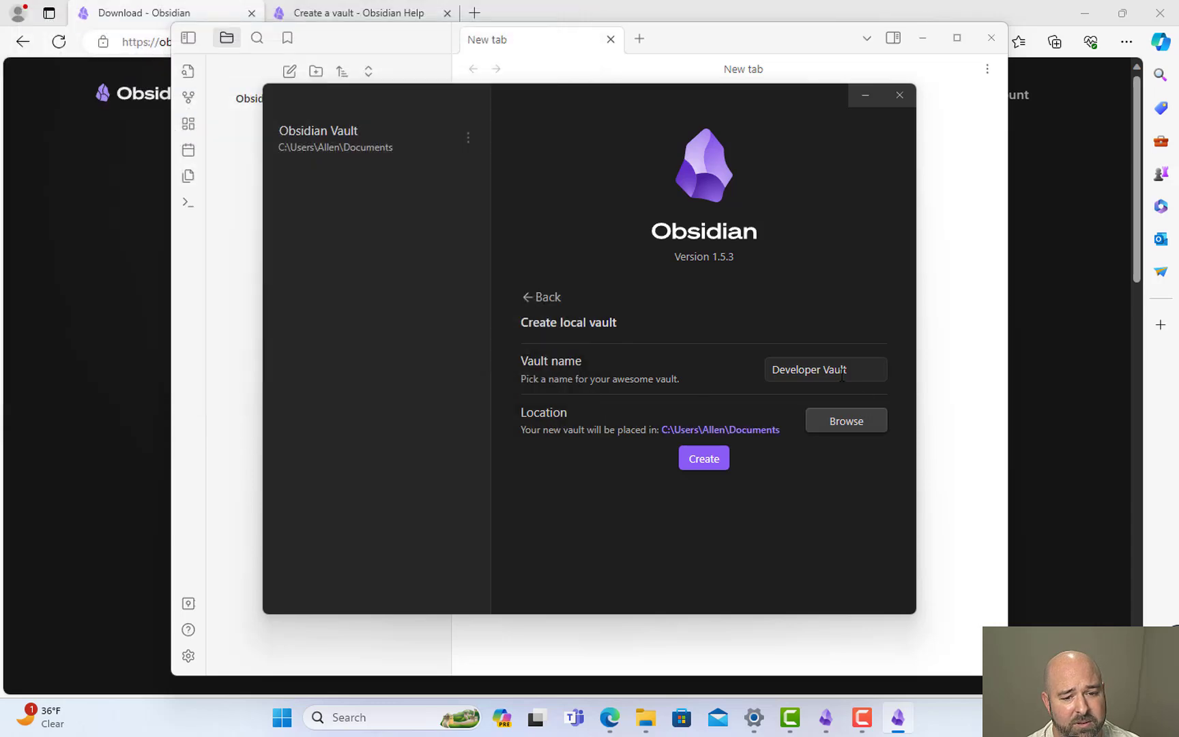
left_click(711, 464)
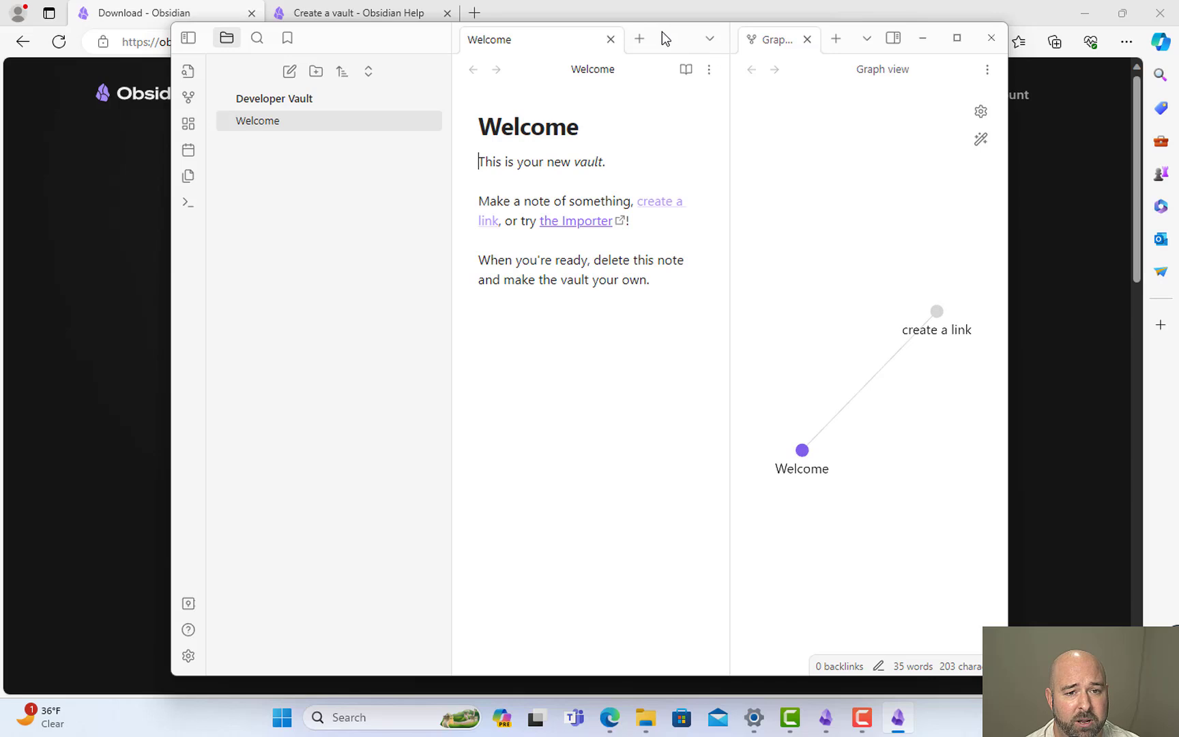
Close the old Obsidian Vault window and maximize the Developer Vault window.
left_click_drag(676, 37, 925, 123)
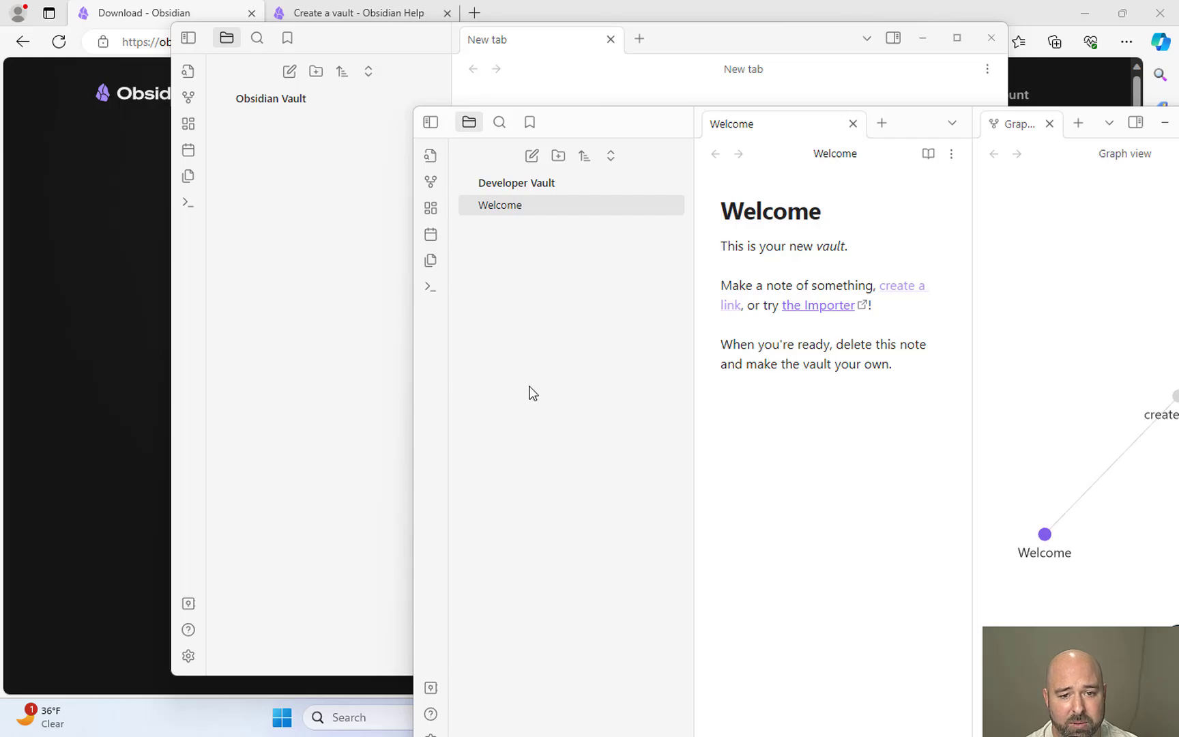
left_click(281, 283)
left_click(995, 34)
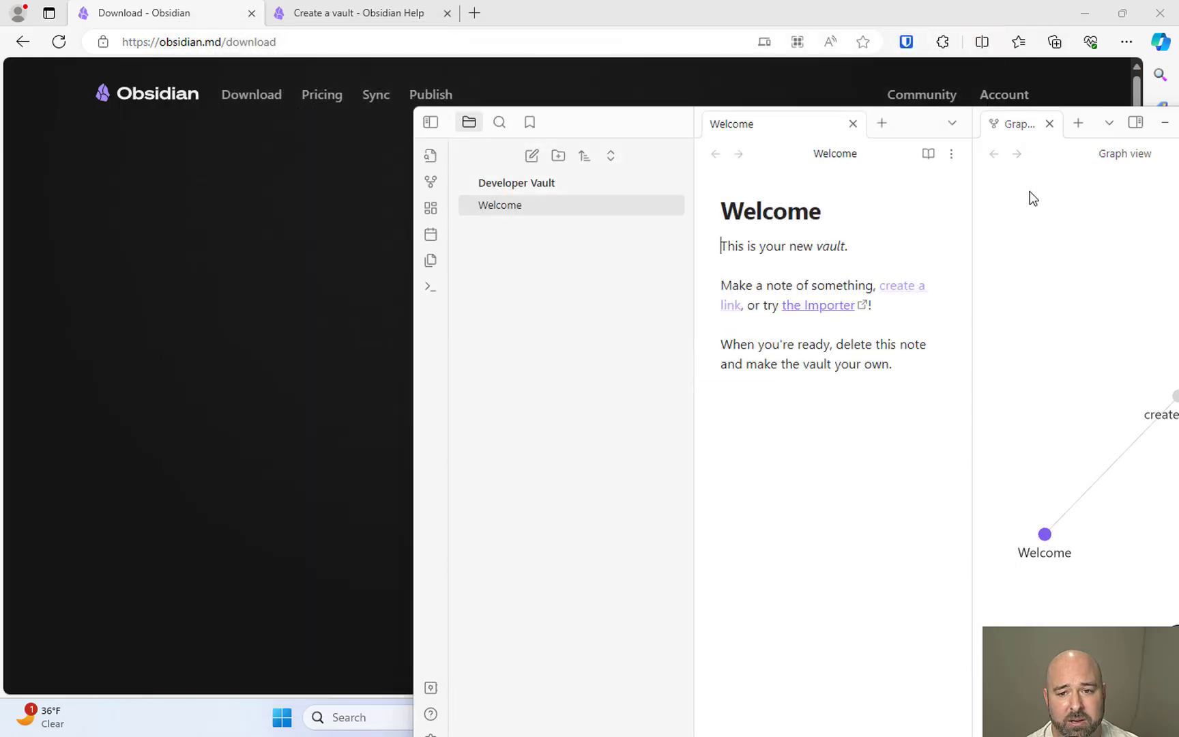
left_click_drag(908, 128, 658, 56)
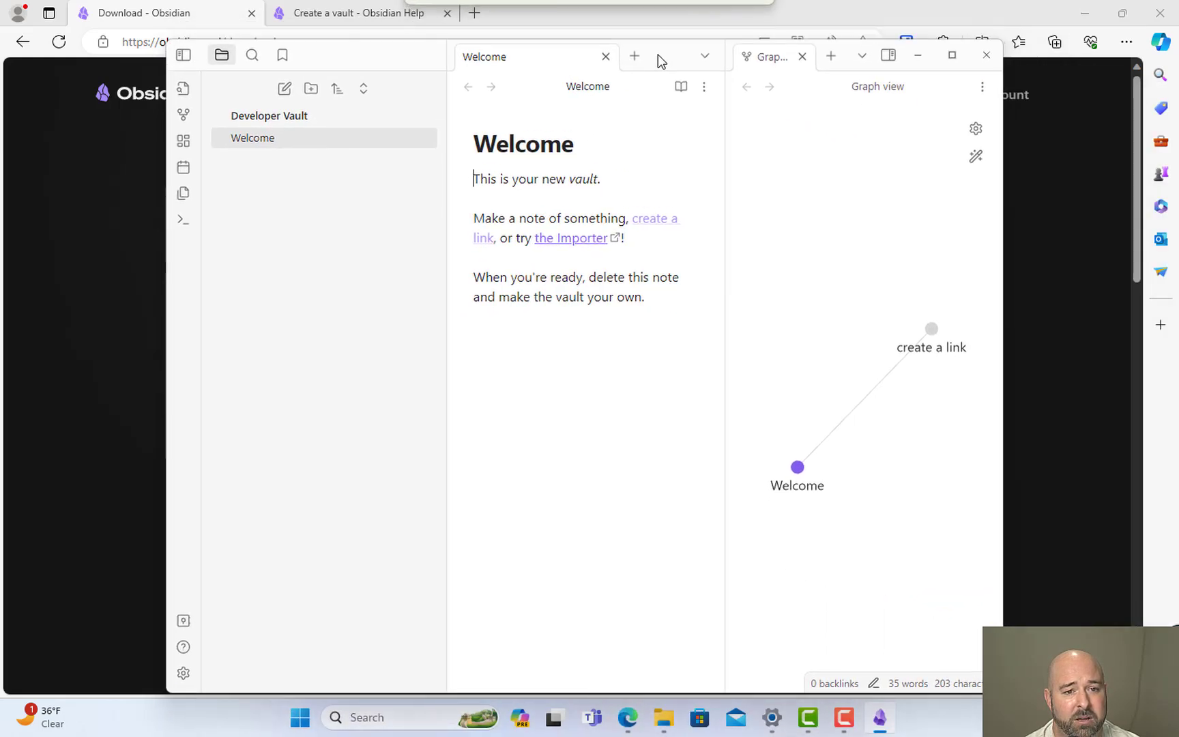
double_click(657, 56)
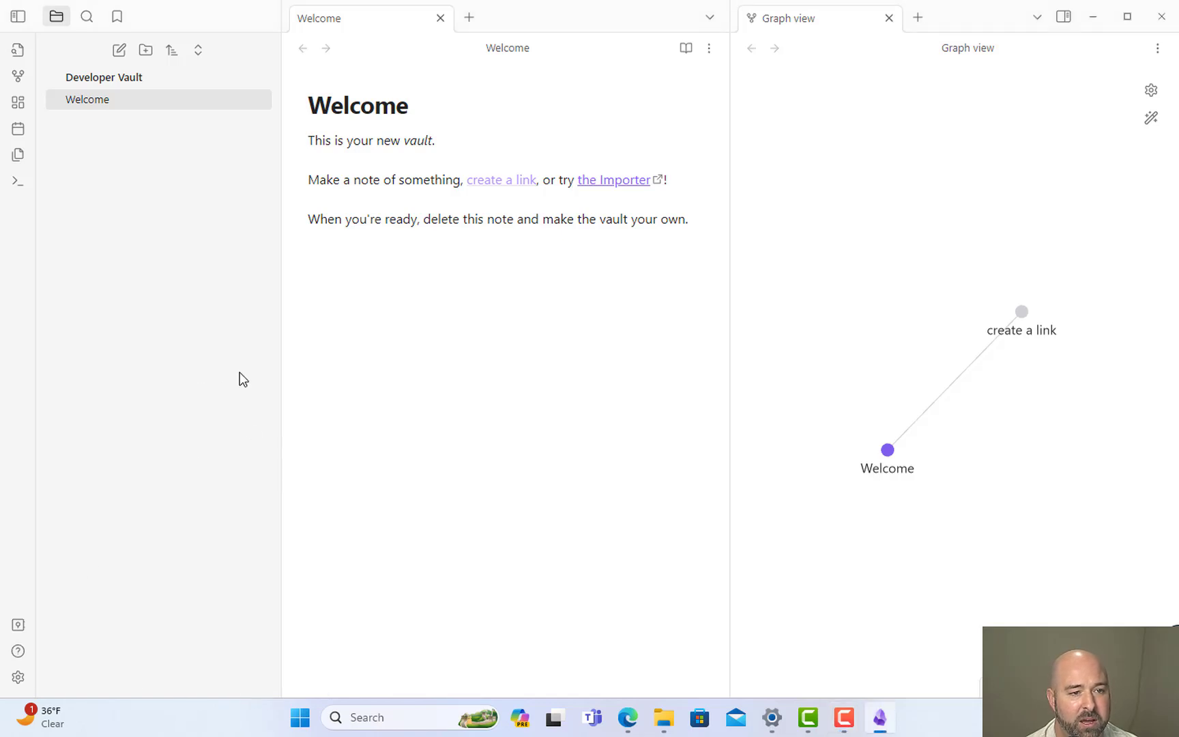
Create today's daily note 2024-01-07 with the cursor on its empty body line.
left_click(19, 132)
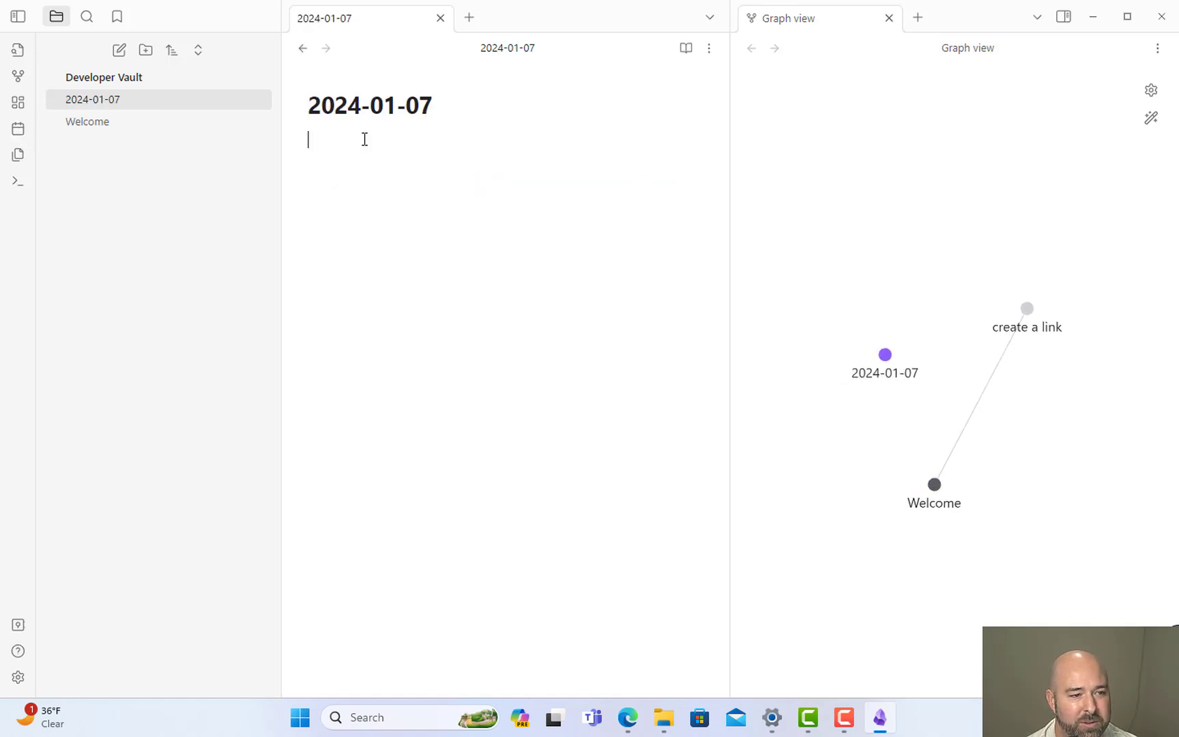
left_click_drag(456, 102, 298, 107)
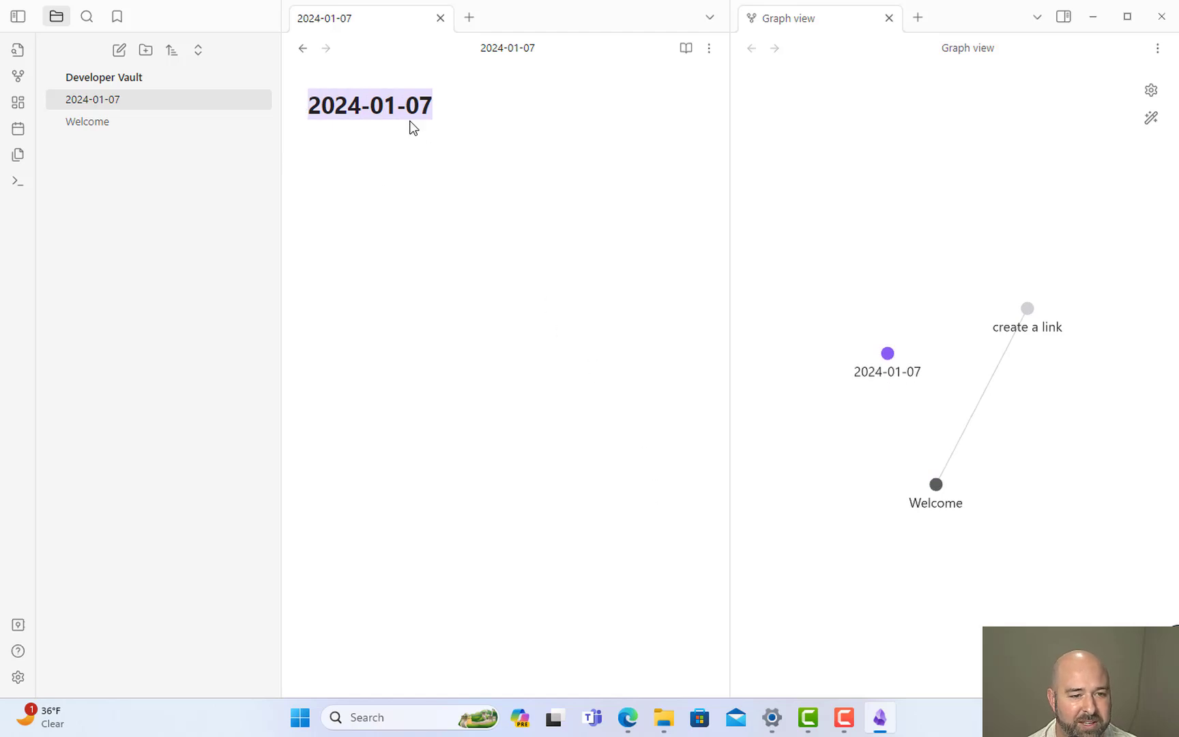
left_click(441, 107)
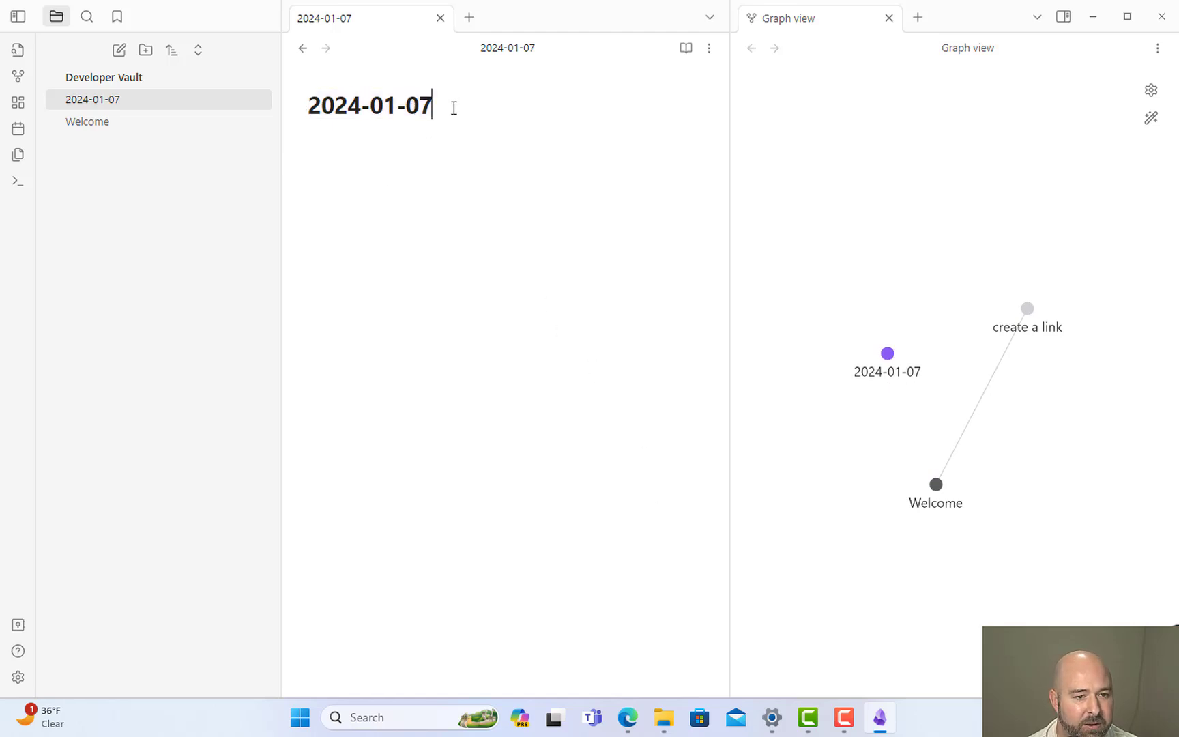
left_click(319, 102, "shift")
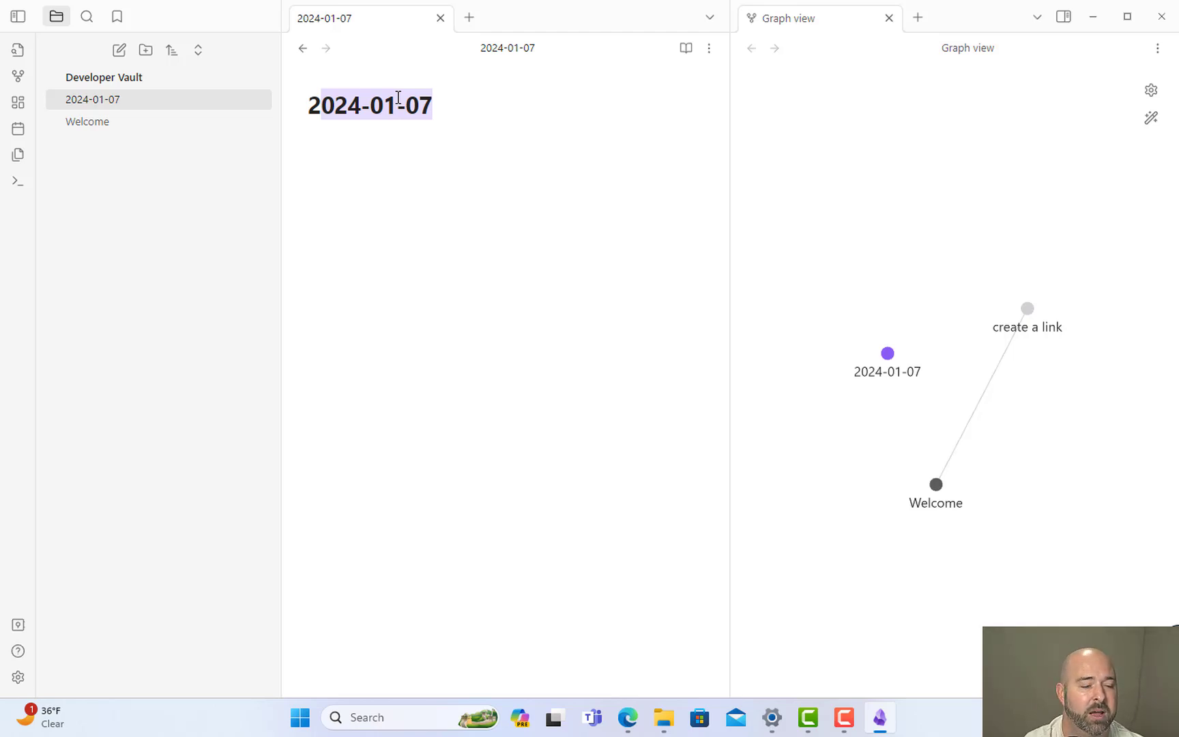
mouse_move(114, 106)
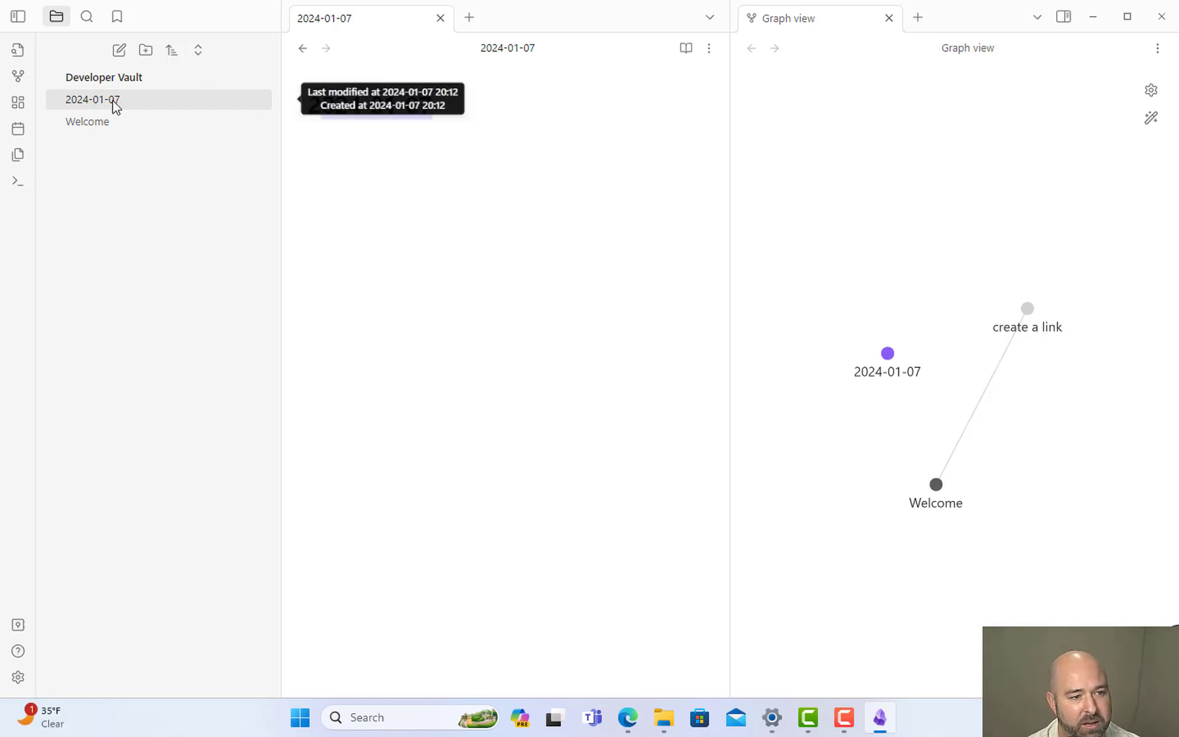
left_click(384, 180)
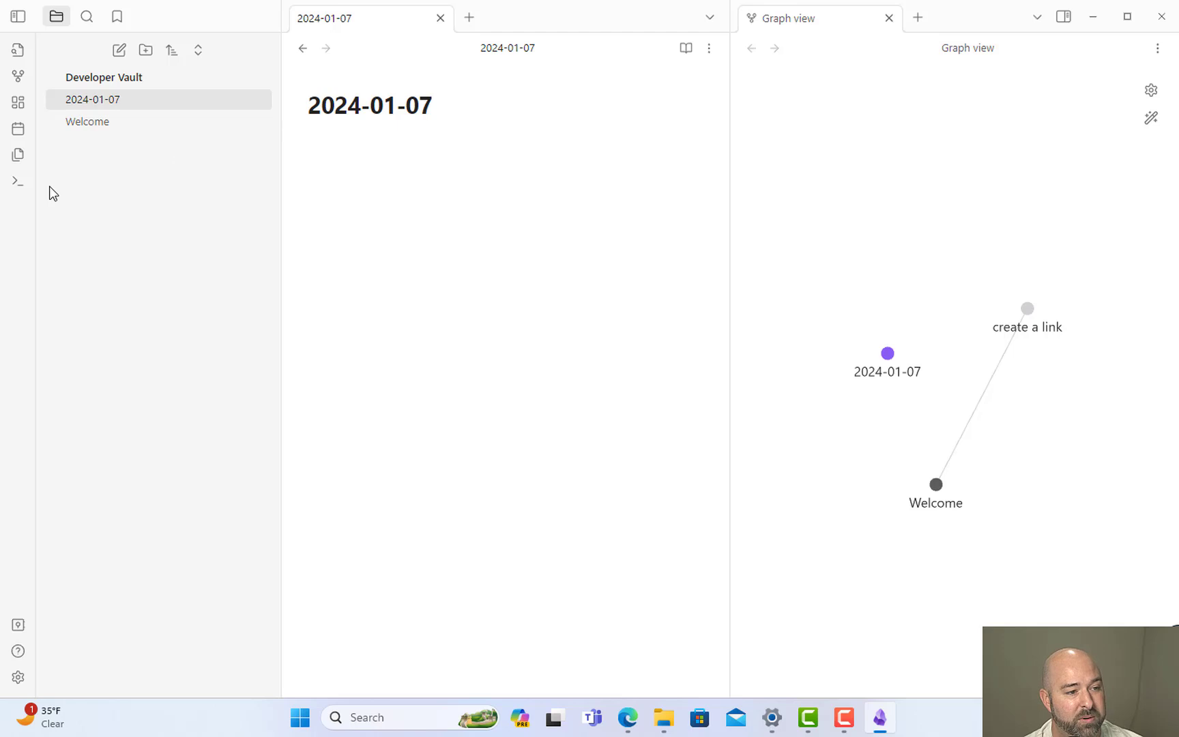
left_click(18, 128)
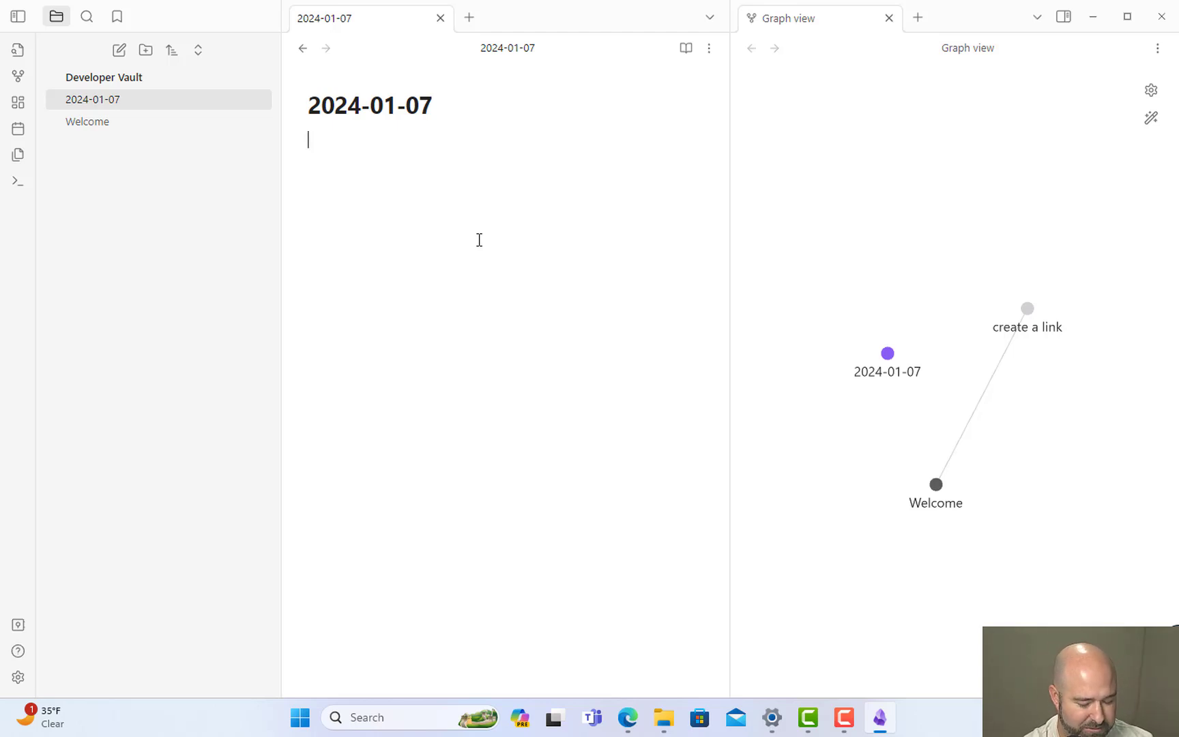
Add an indented 'mongo config' line and type the tags #mongodb #script below it.
key("Tab")
type("mongo ")
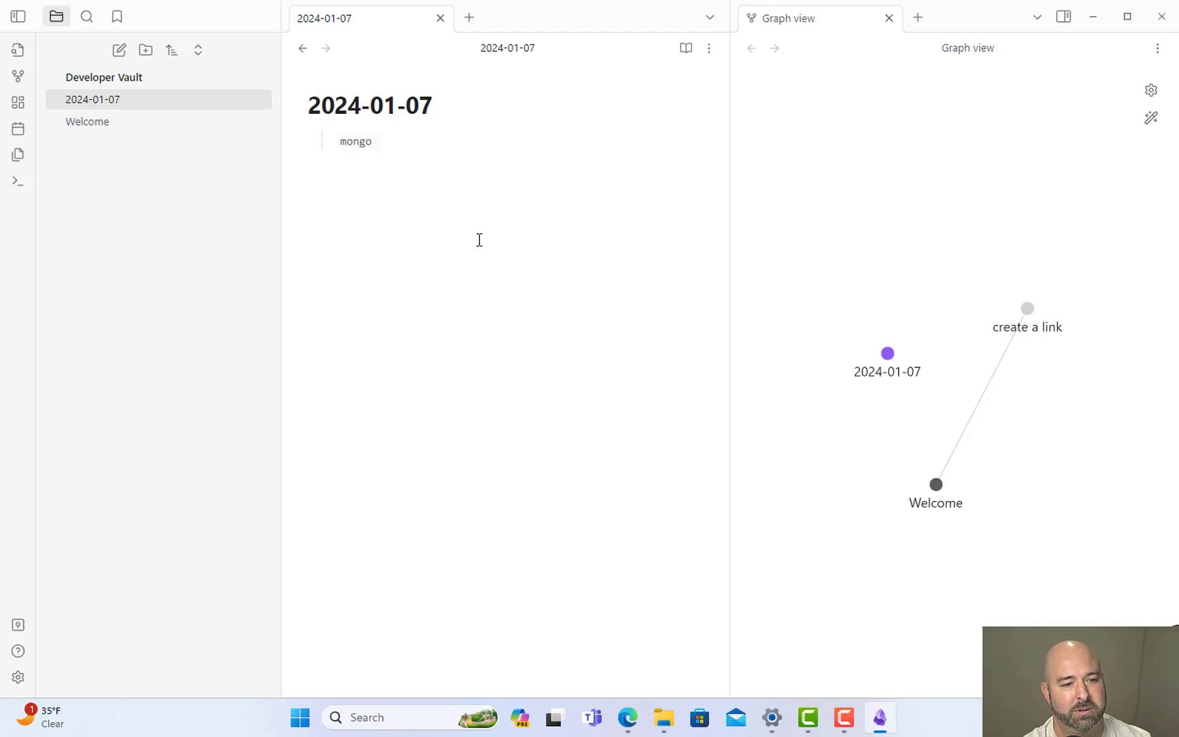
type("config")
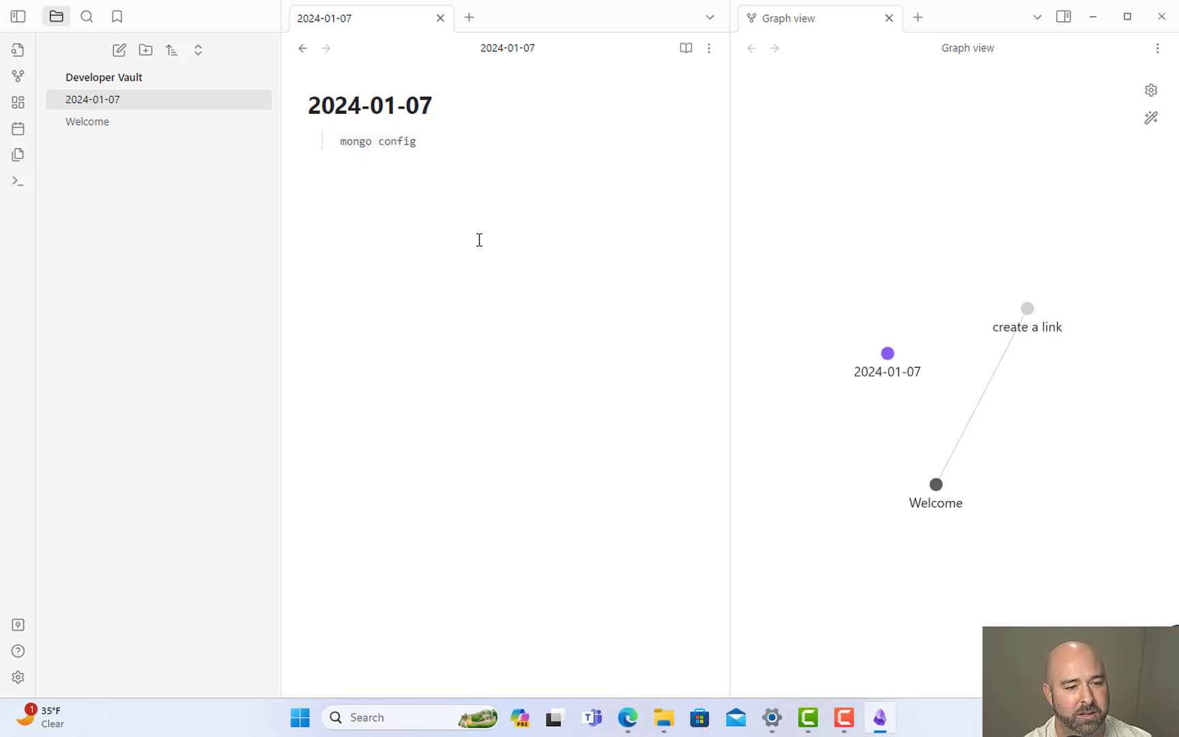
key("Return")
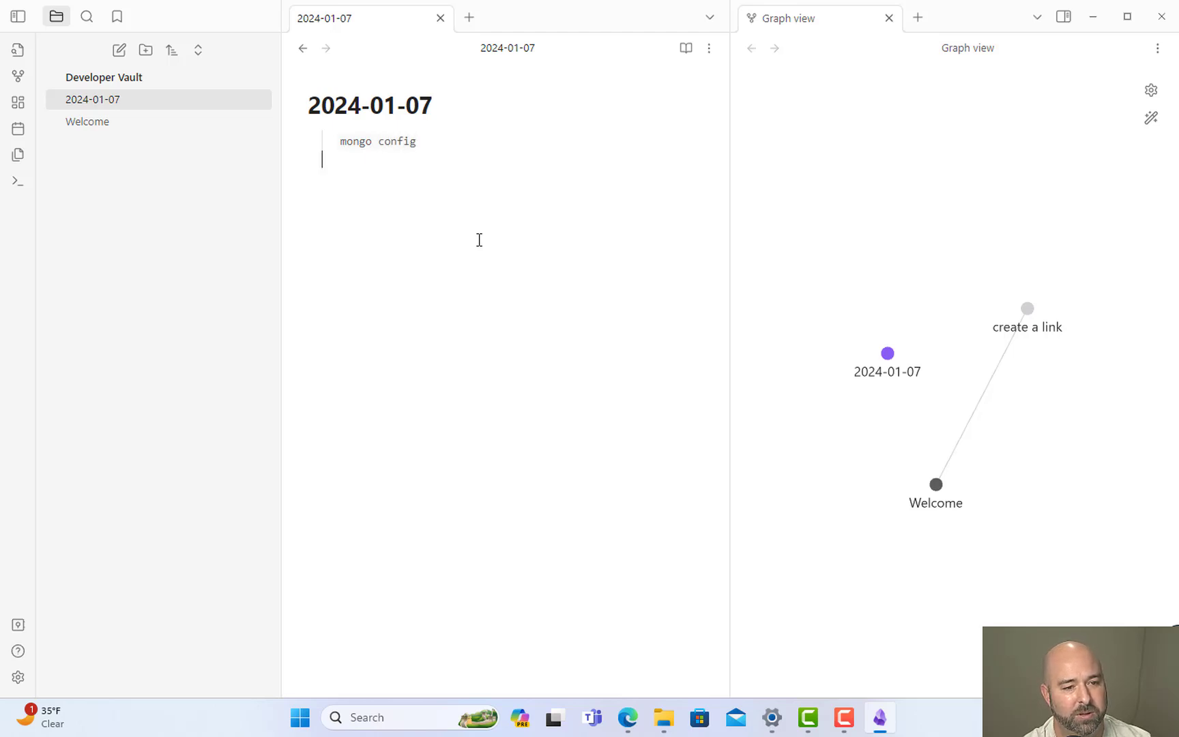
key("BackSpace")
type("#")
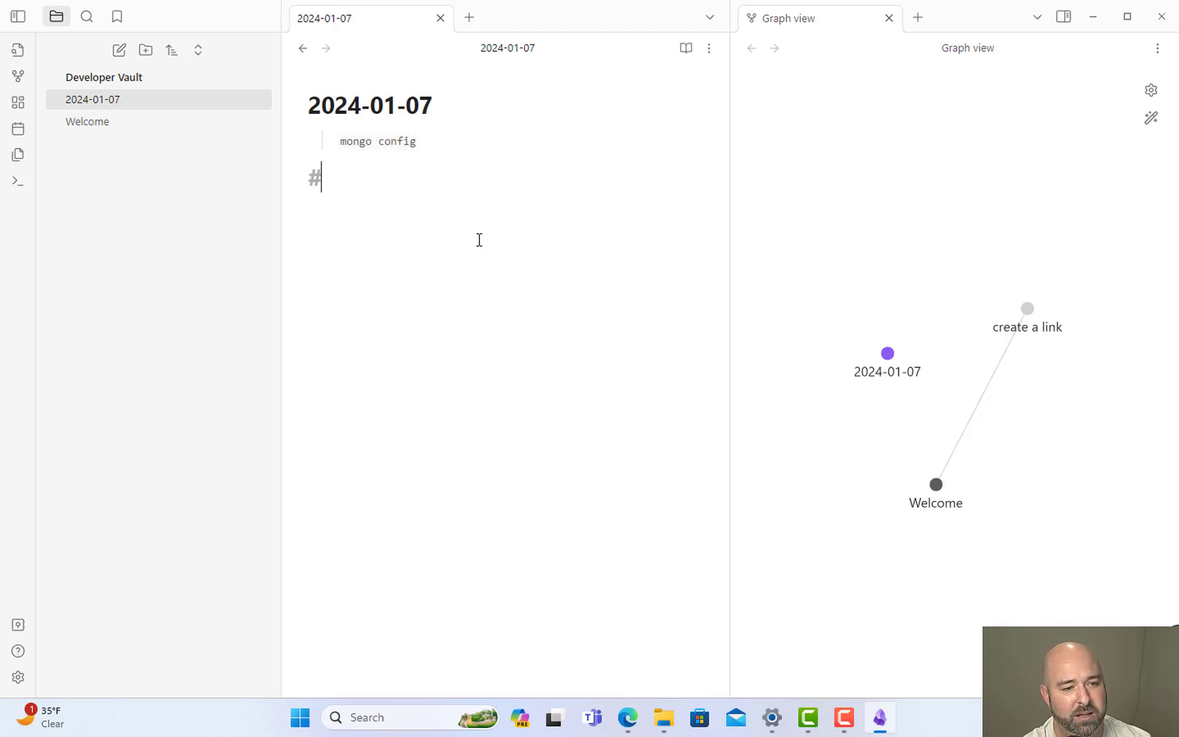
type("mongodb ")
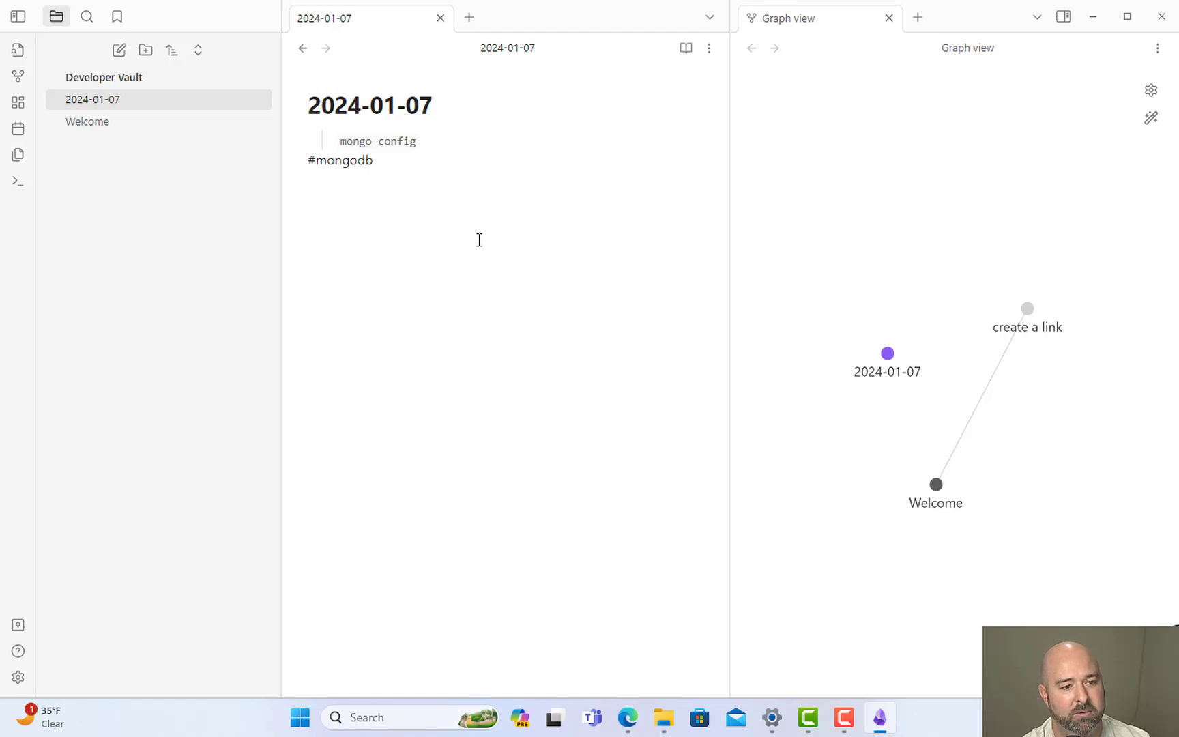
type("#")
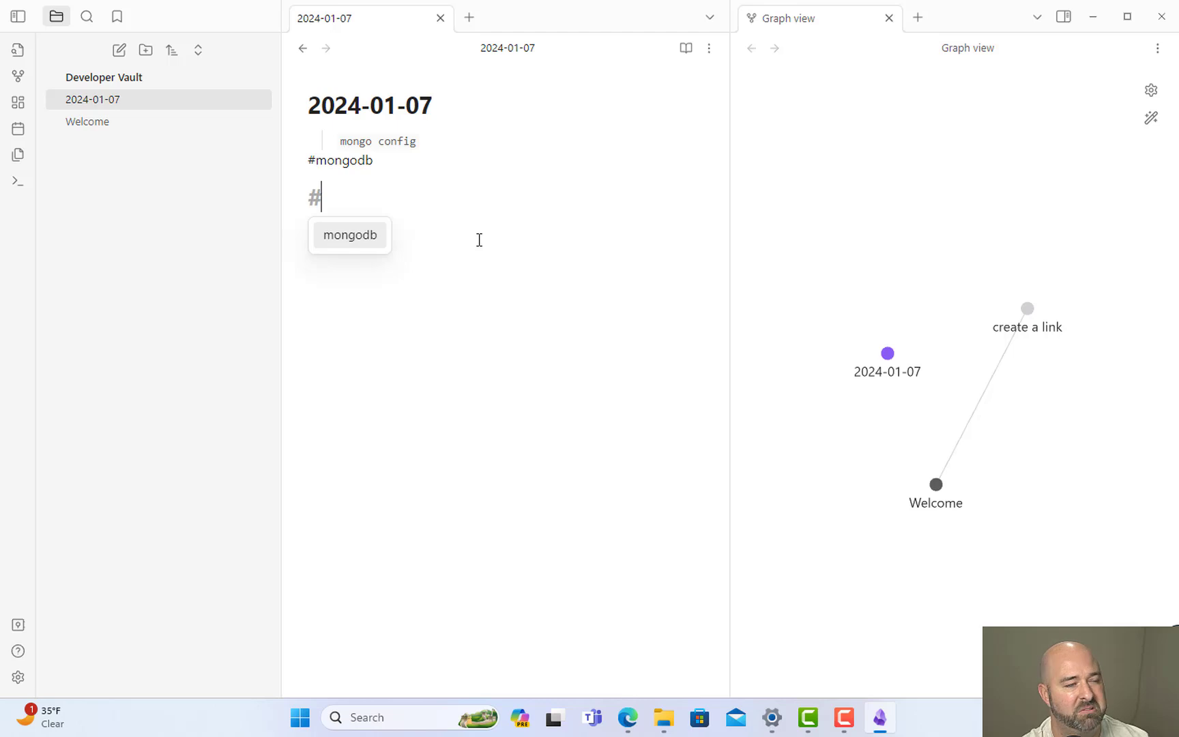
type("script")
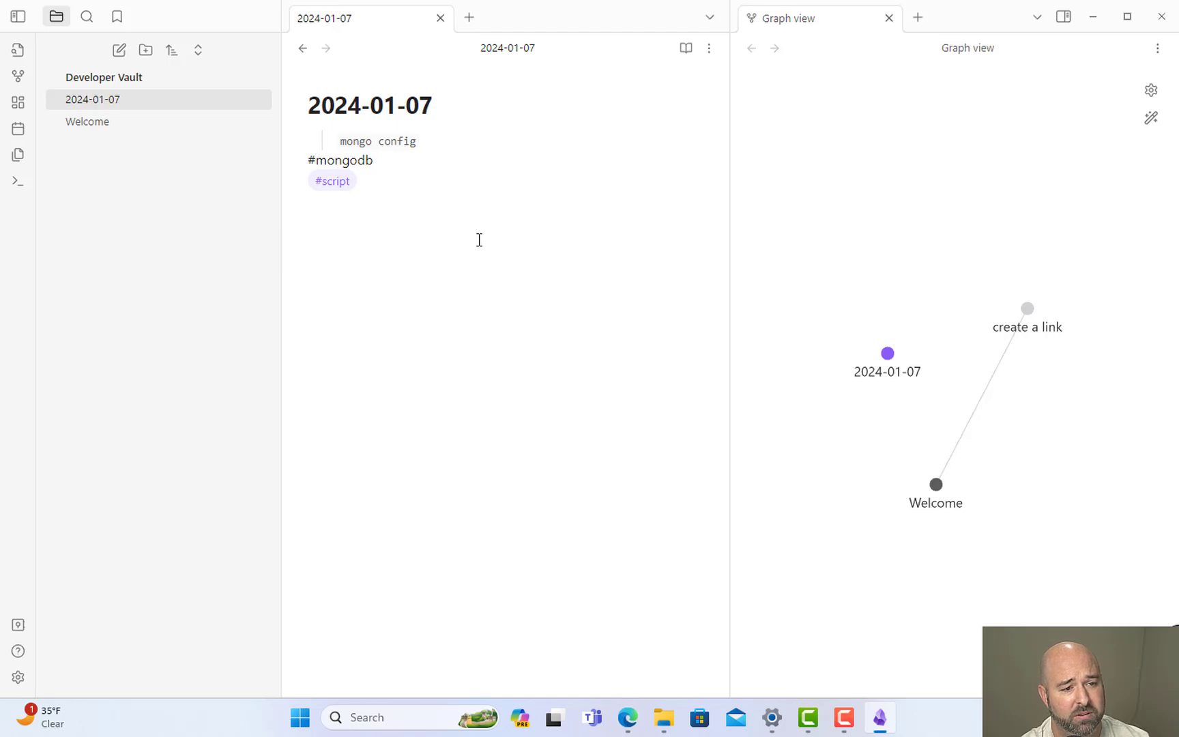
Rearrange the tags so #script and #mongodb sit together on one line.
key("ctrl+shift+Left")
key("ctrl+shift+Left")
key("BackSpace")
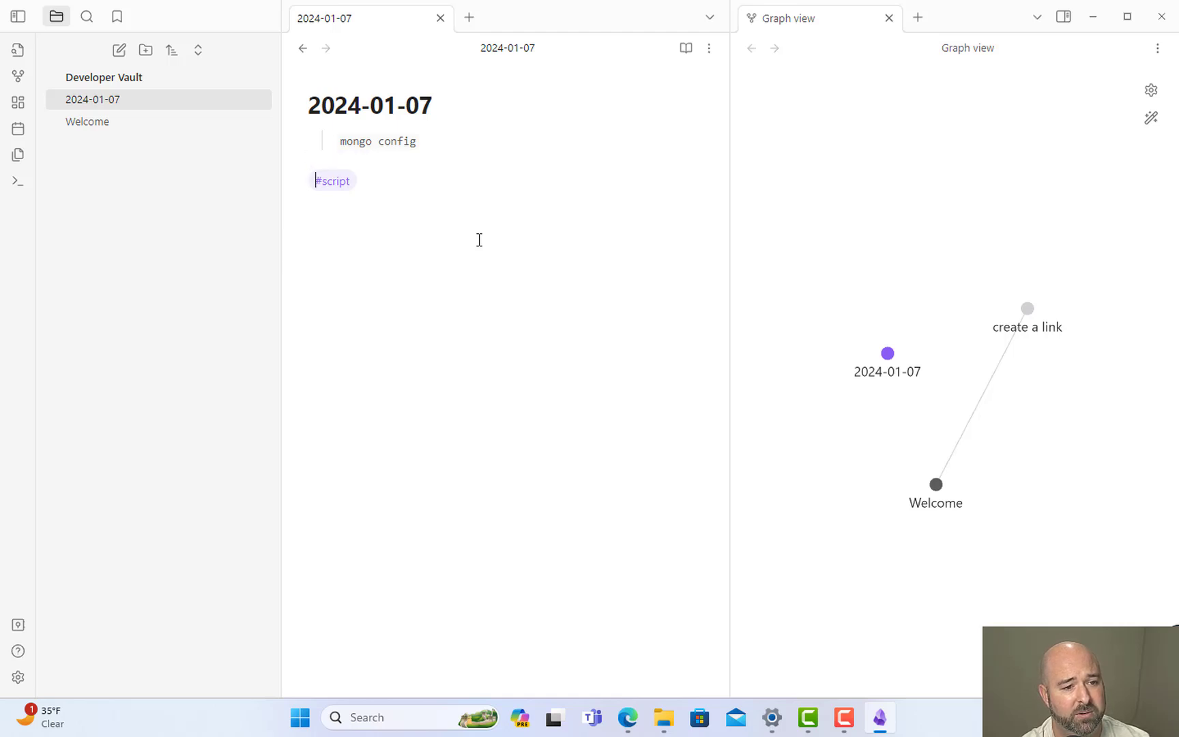
key("End")
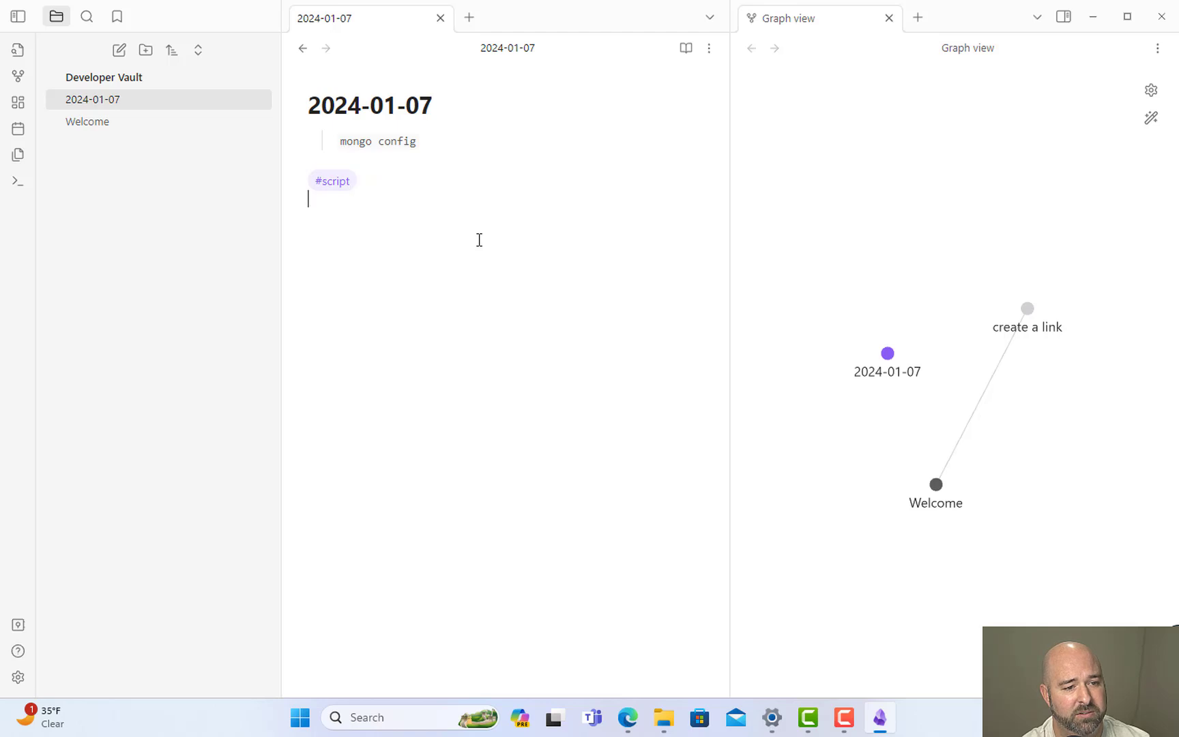
key("BackSpace")
type("mo")
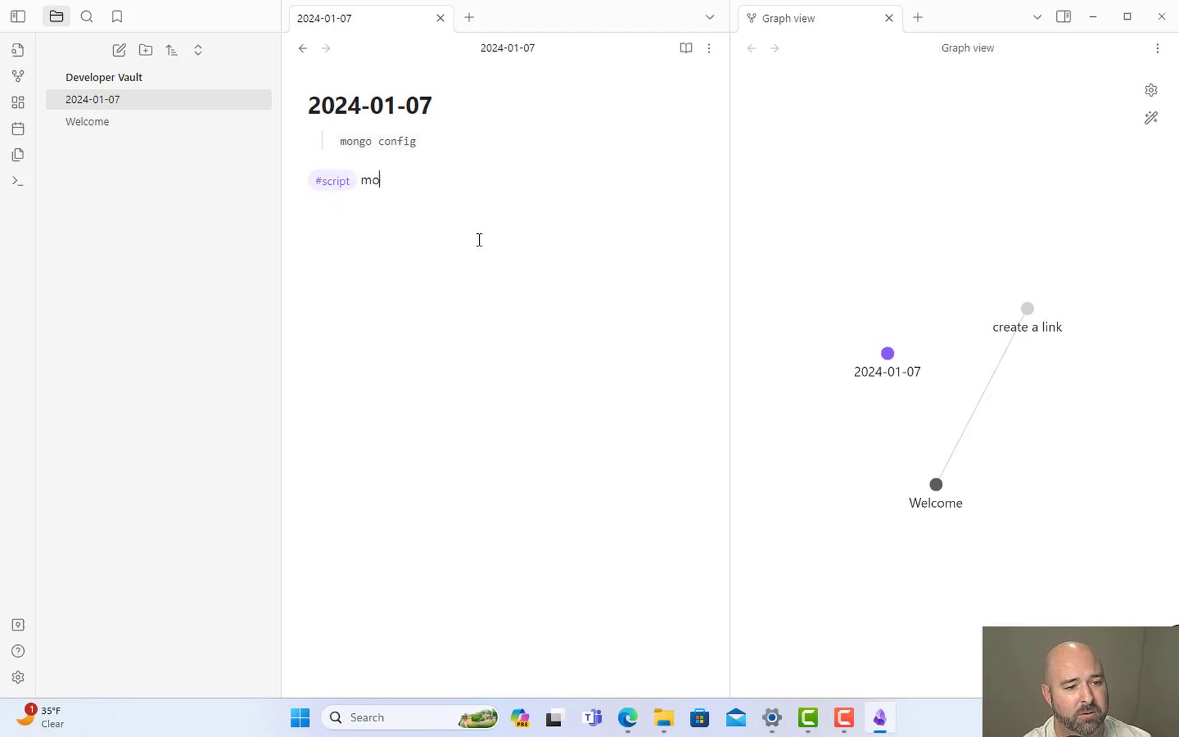
key("BackSpace")
key("BackSpace")
type("#mon")
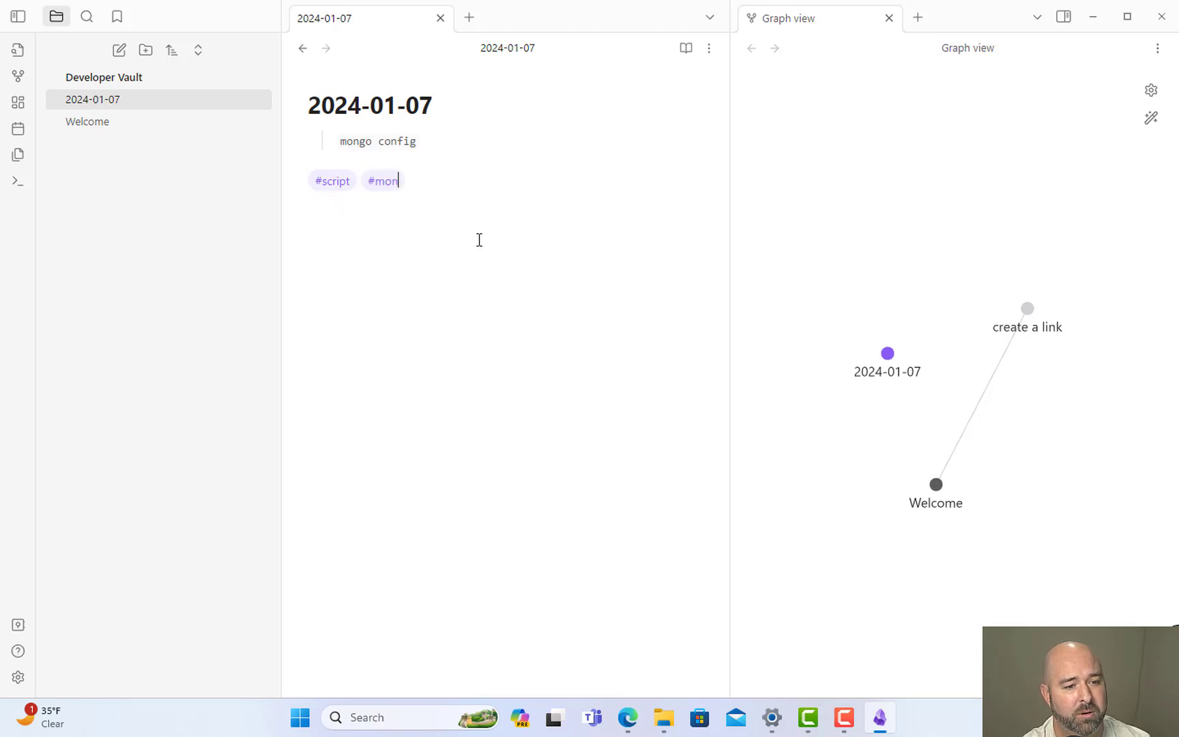
type("godb")
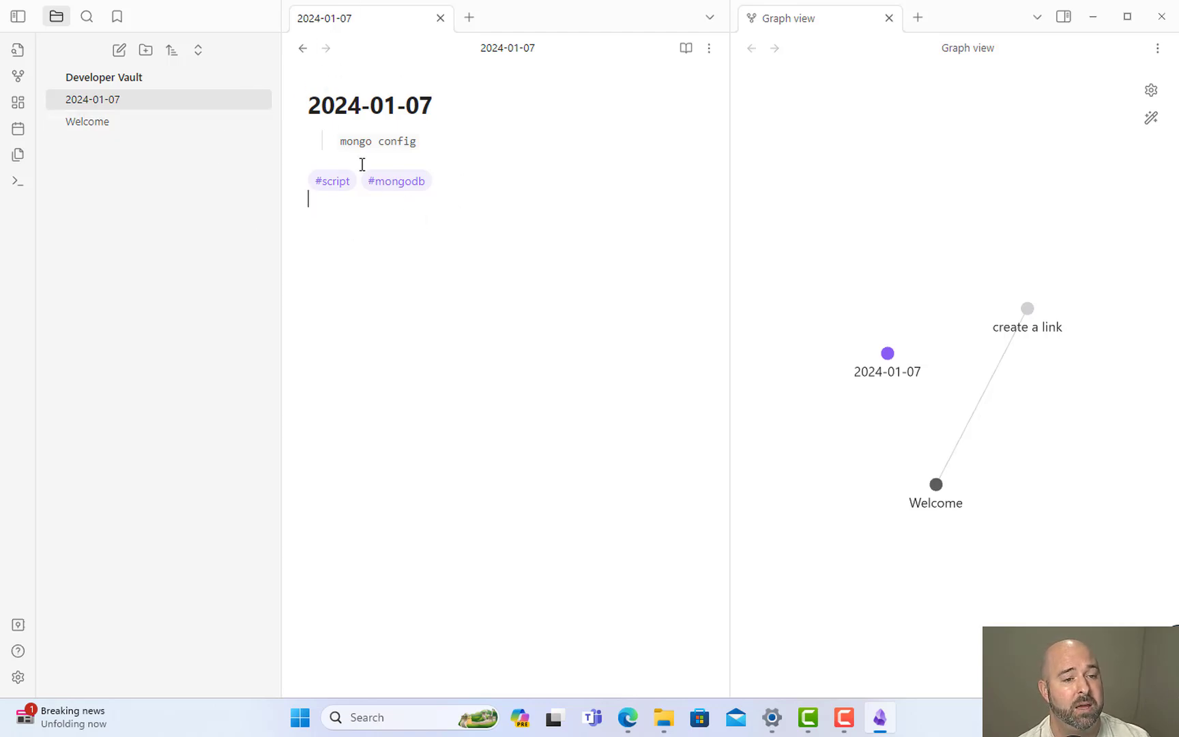
Create a new note titled '2023-12-10 - Mongo Stuff'.
left_click(121, 51)
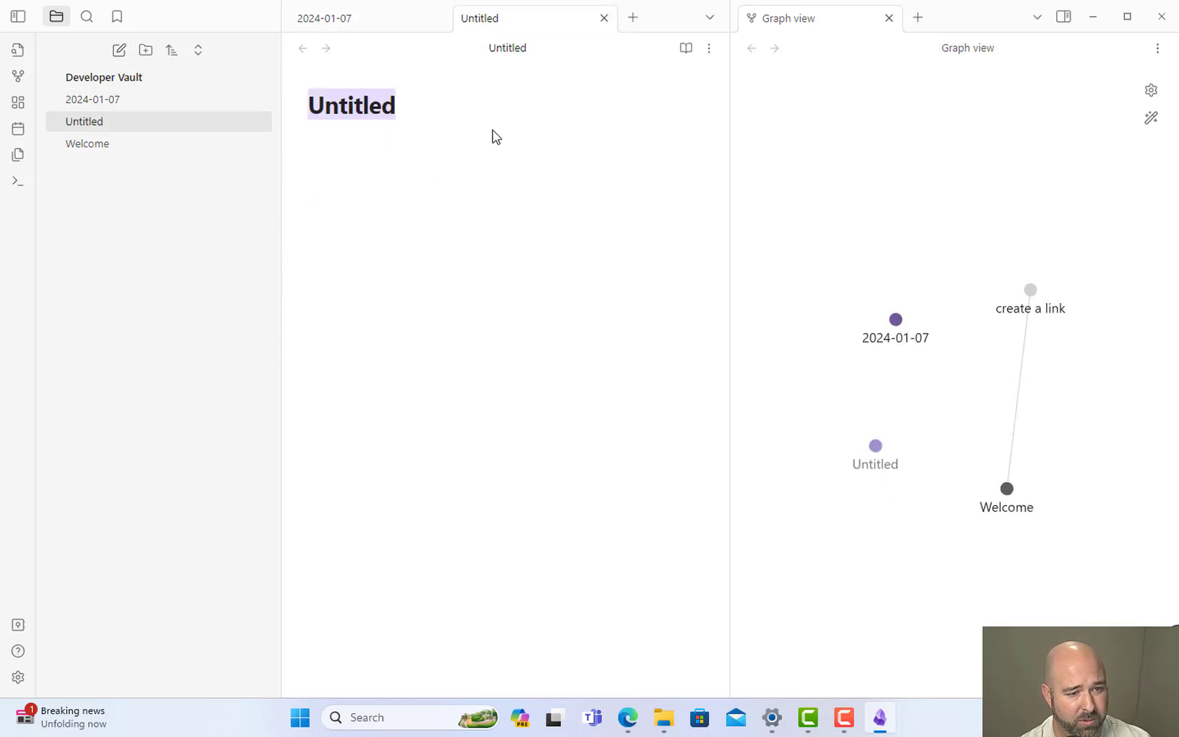
type("Mongo")
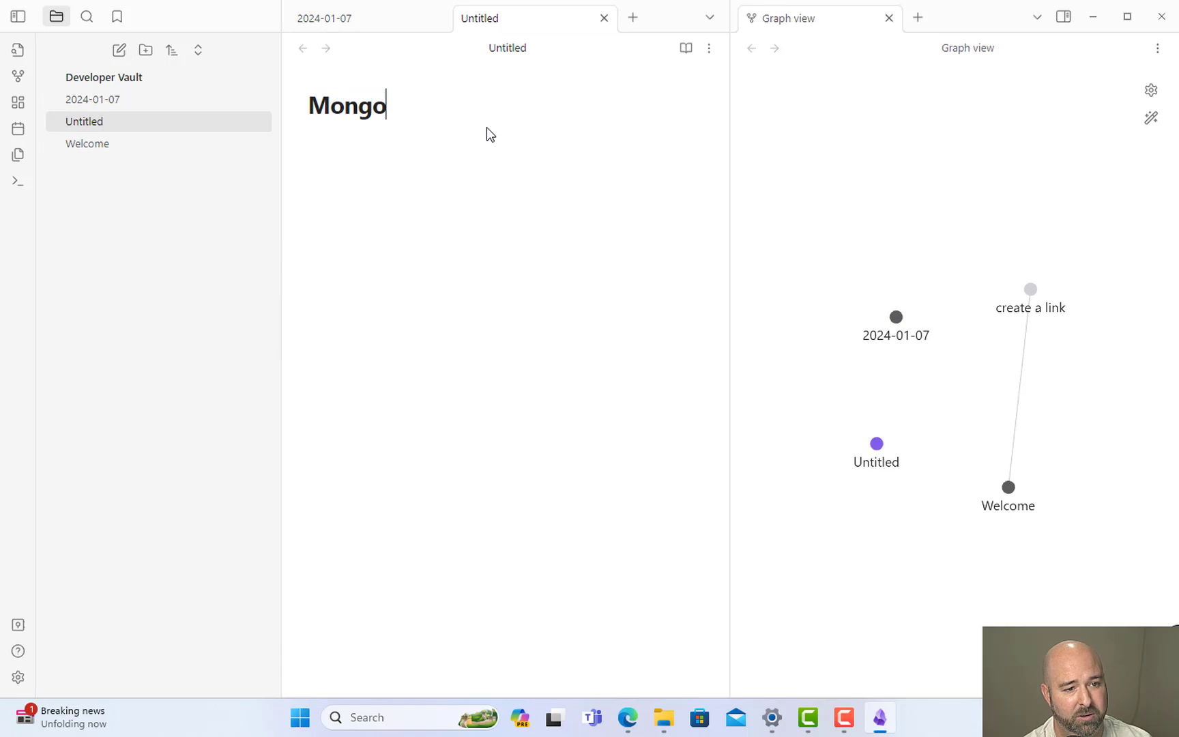
type(" Stuff")
key("Return")
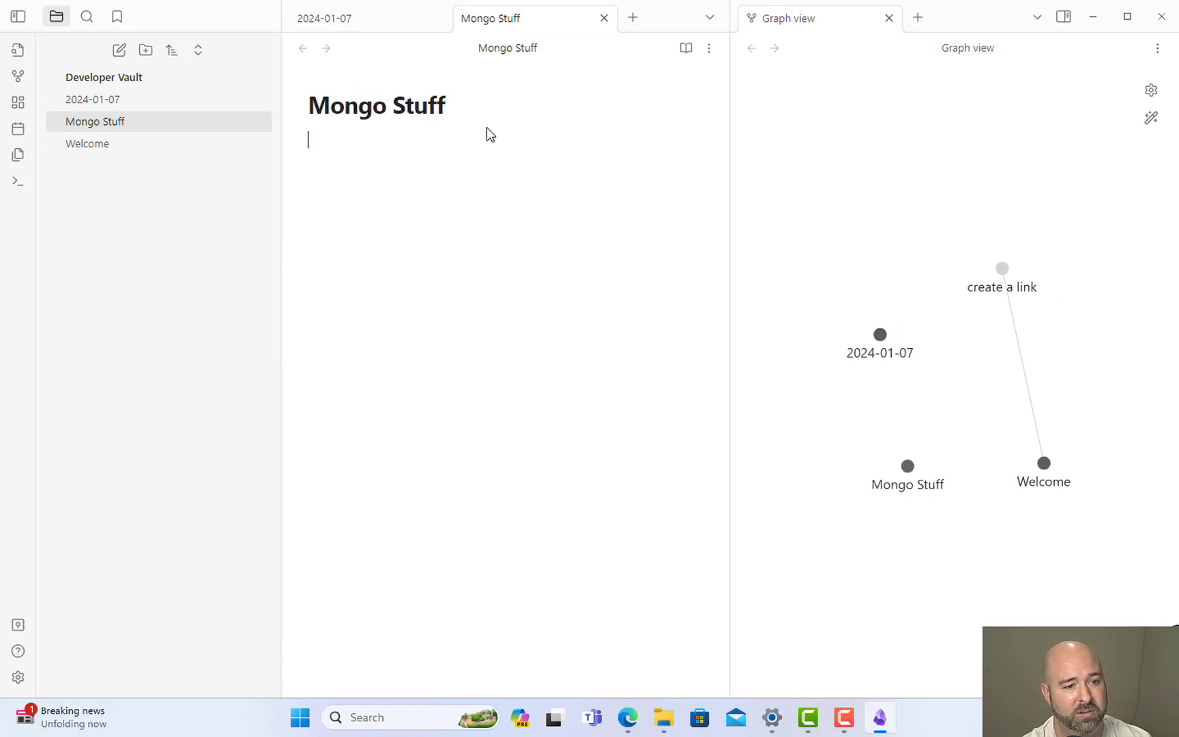
left_click(311, 96)
type("2023-")
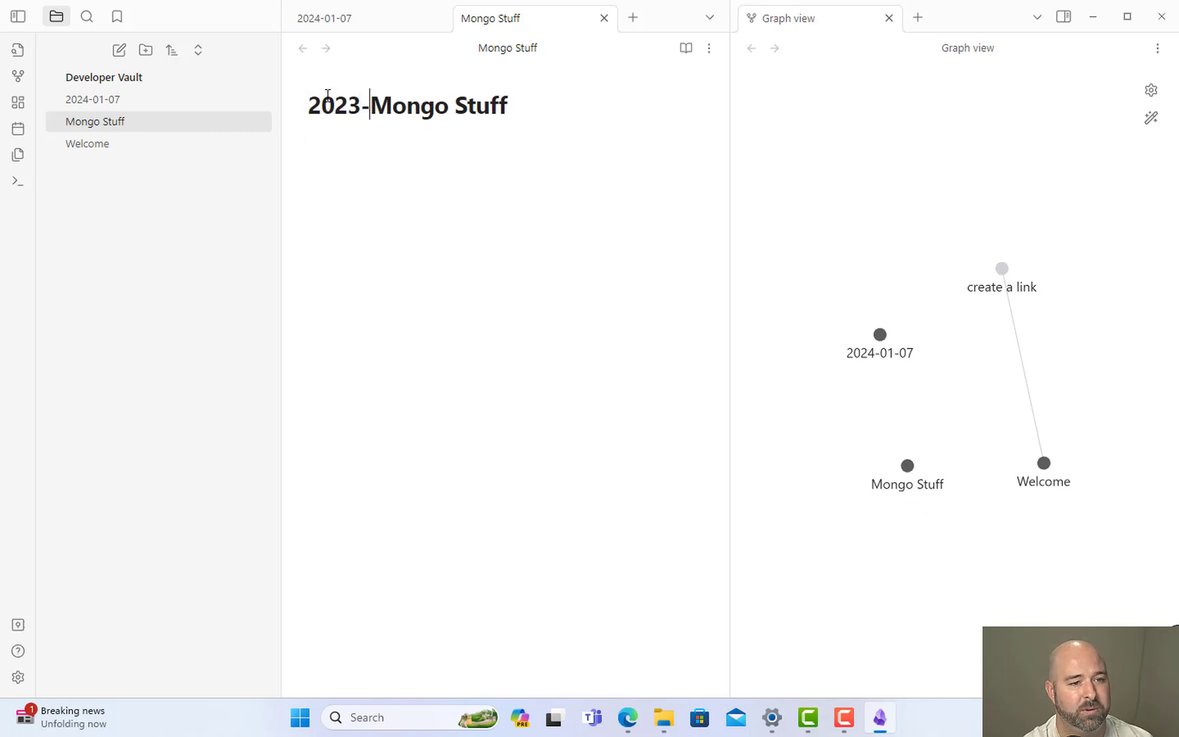
type("12-1")
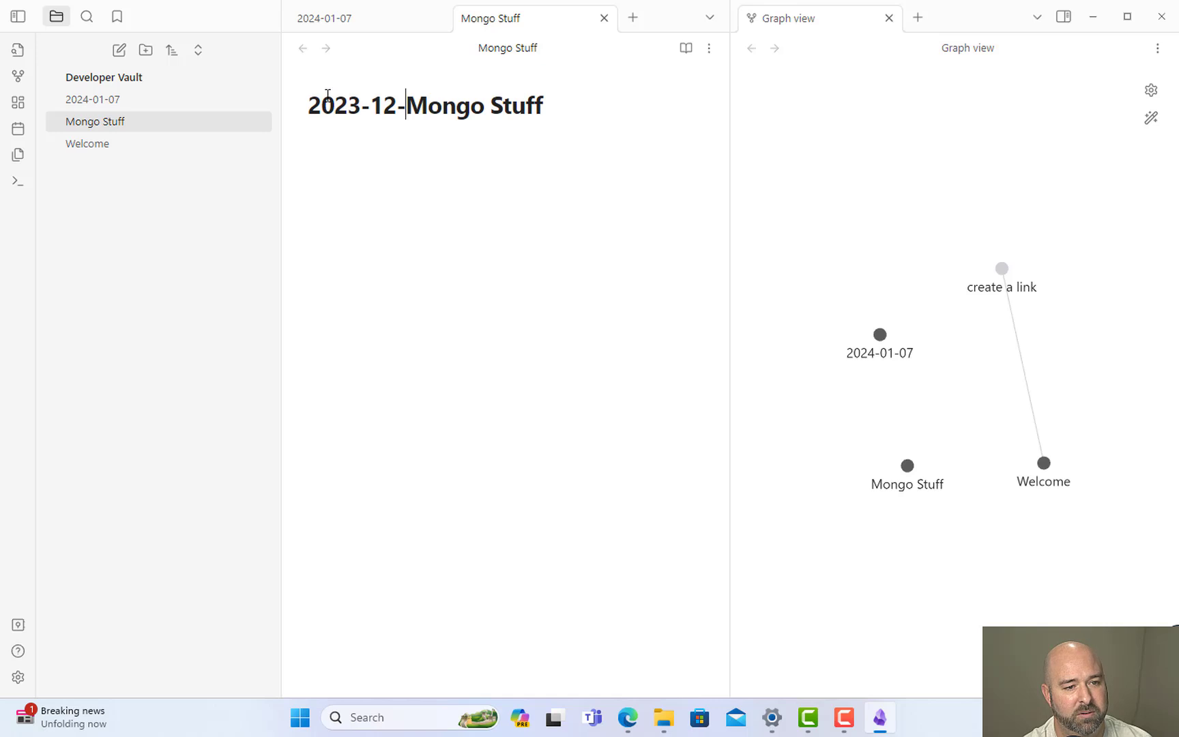
type("0 ")
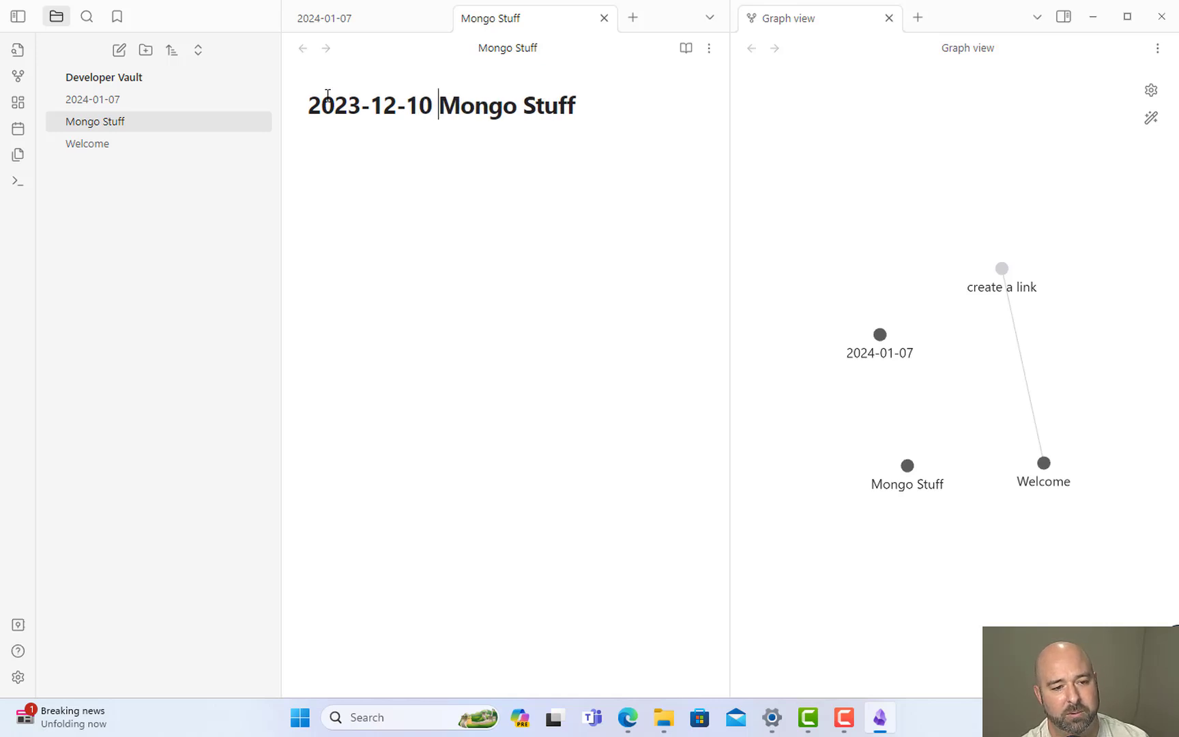
type("-")
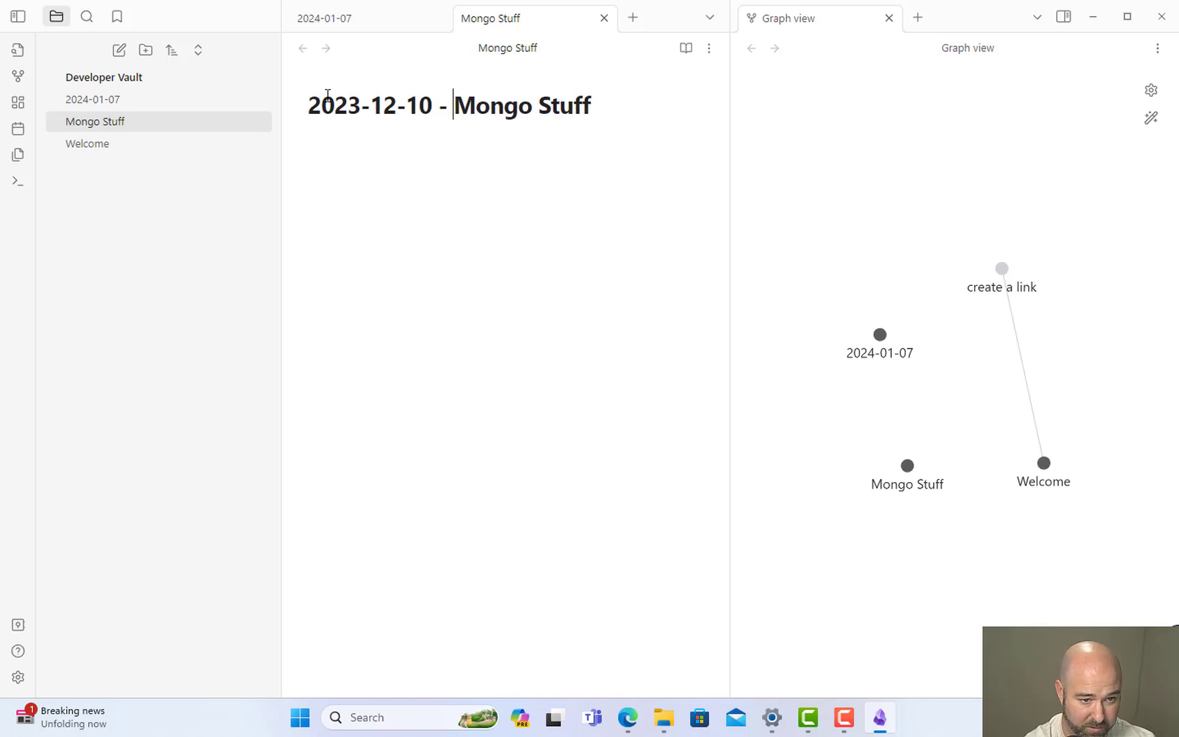
key("Return")
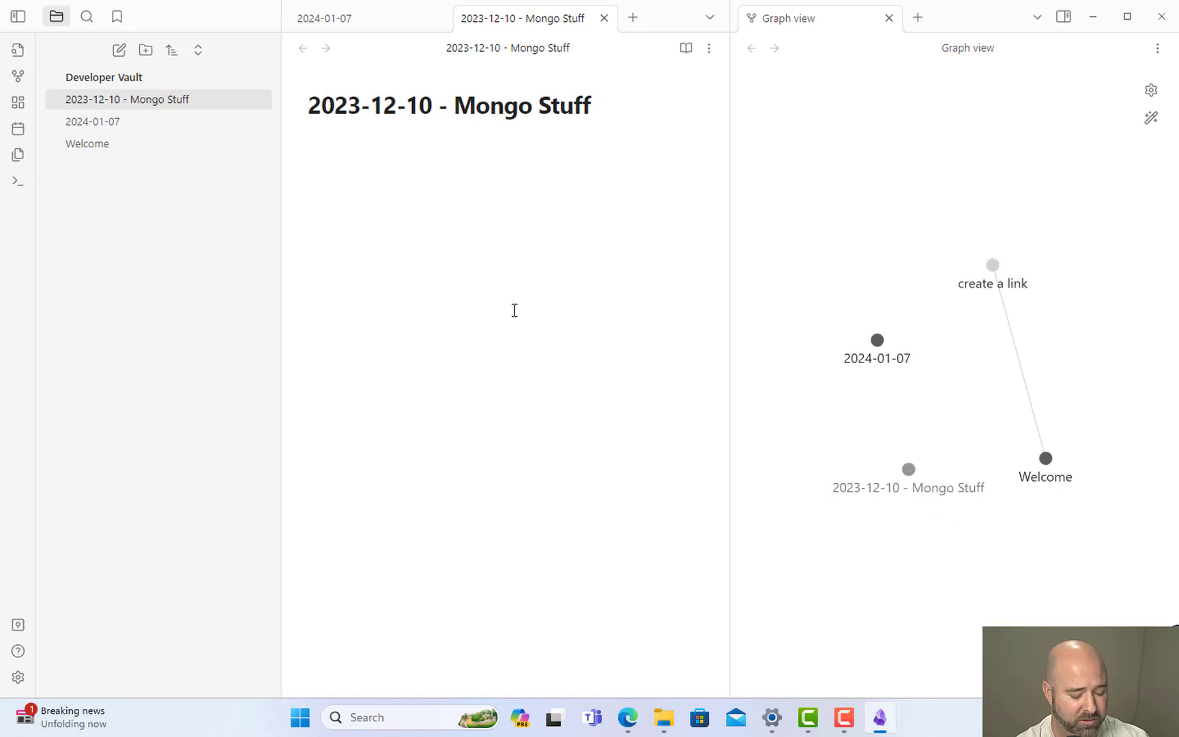
Add the bullet 'Did some fantastic things in Mongo' with an empty nested bullet beneath.
type("*")
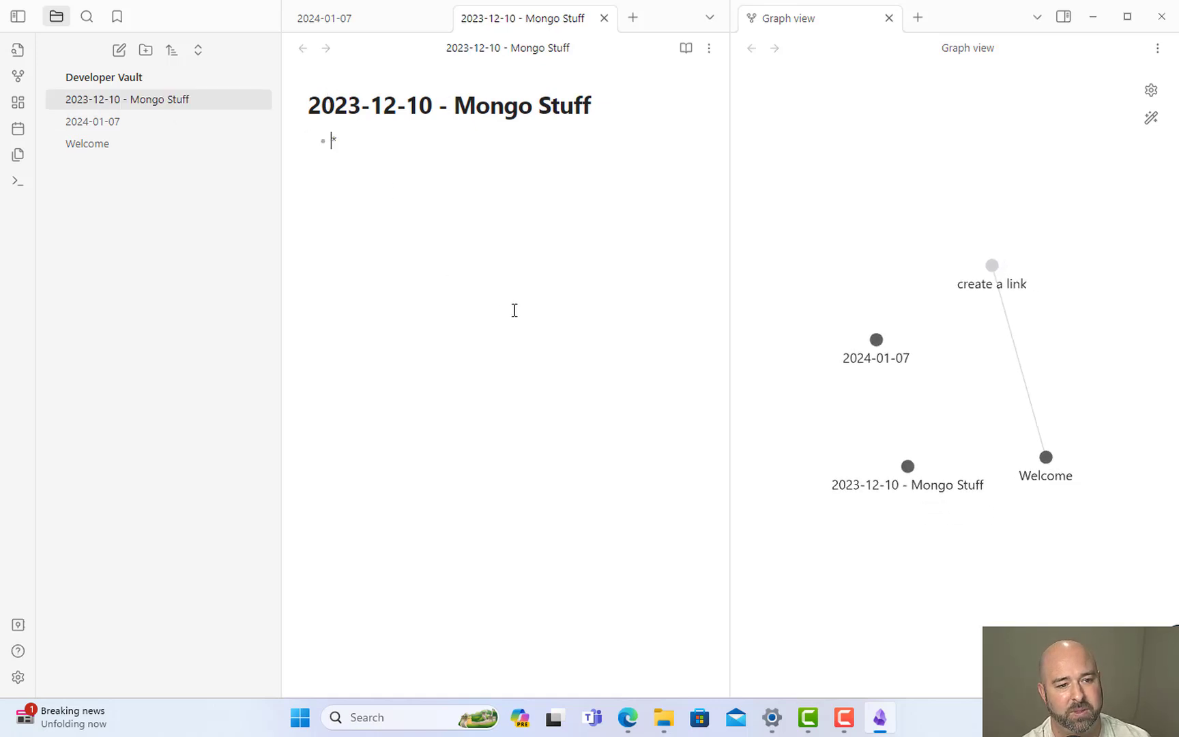
key("BackSpace")
type("Did")
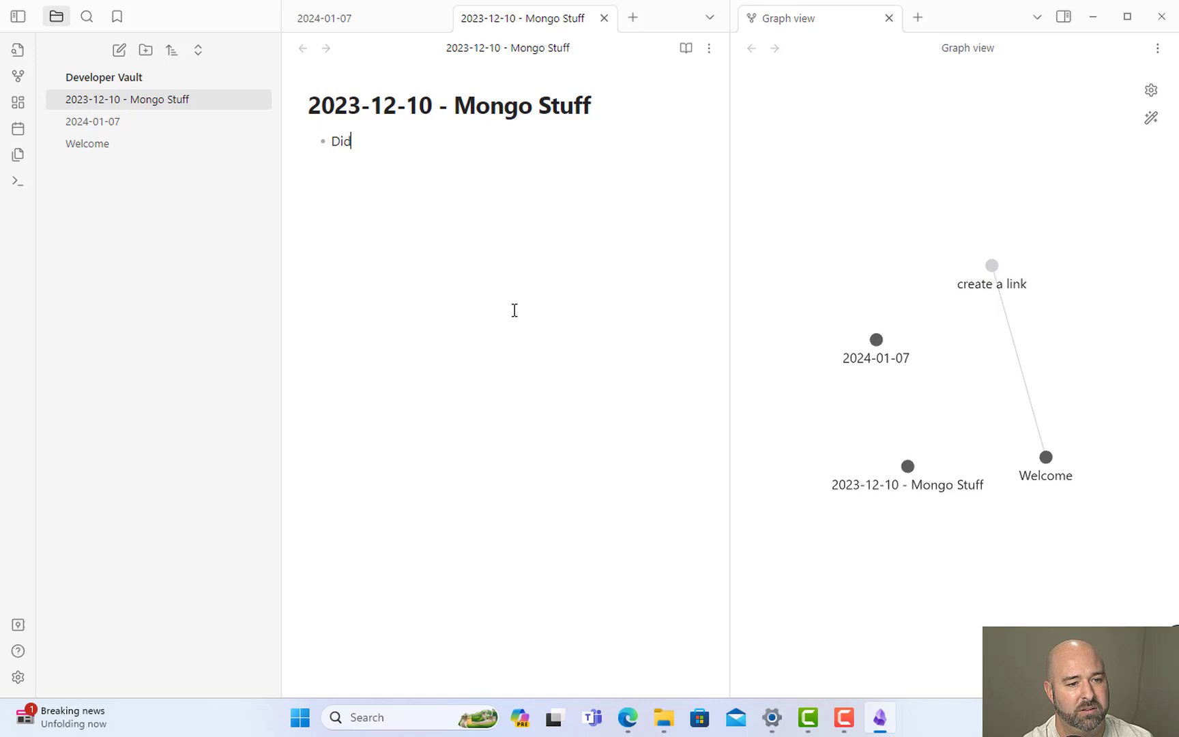
type(" some fantastic th")
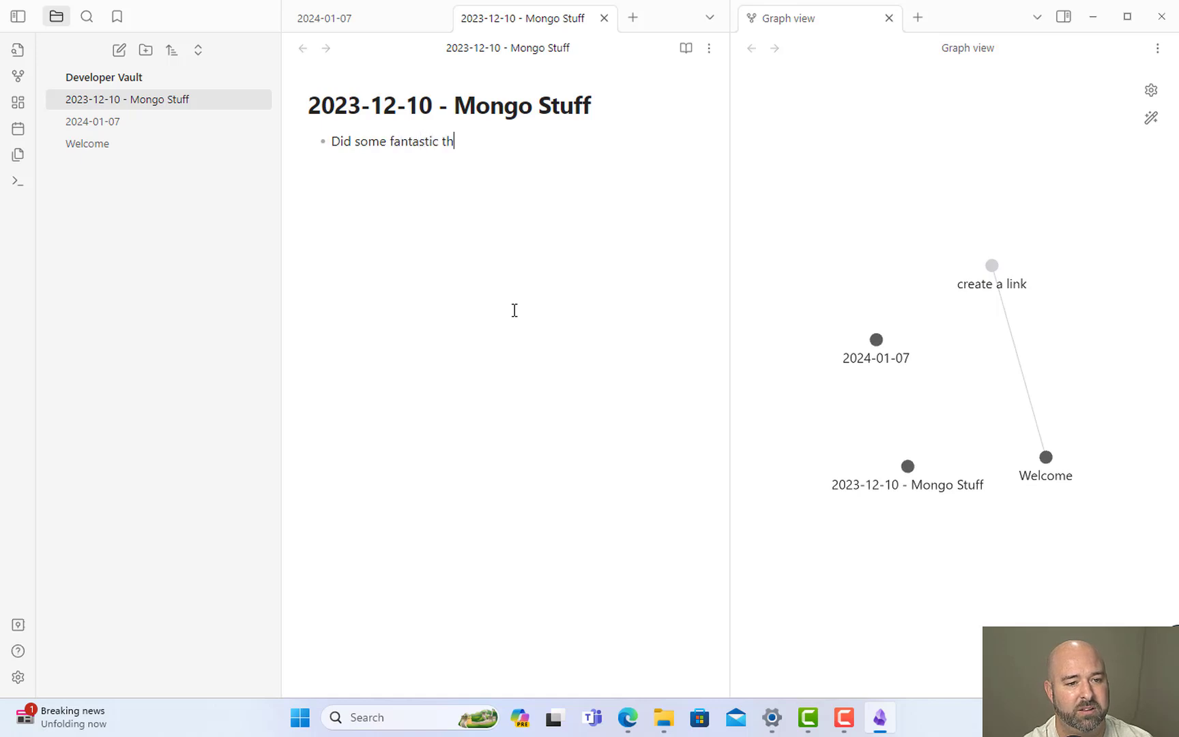
type("ings in Mongo")
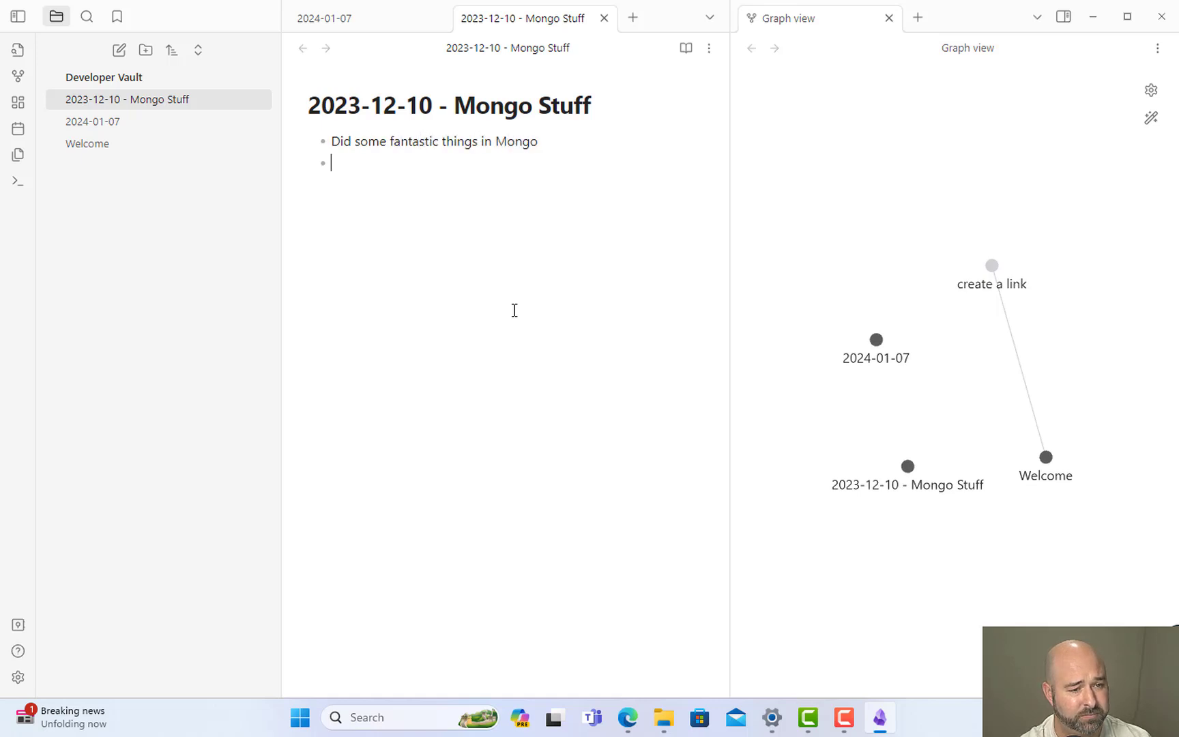
key("Tab")
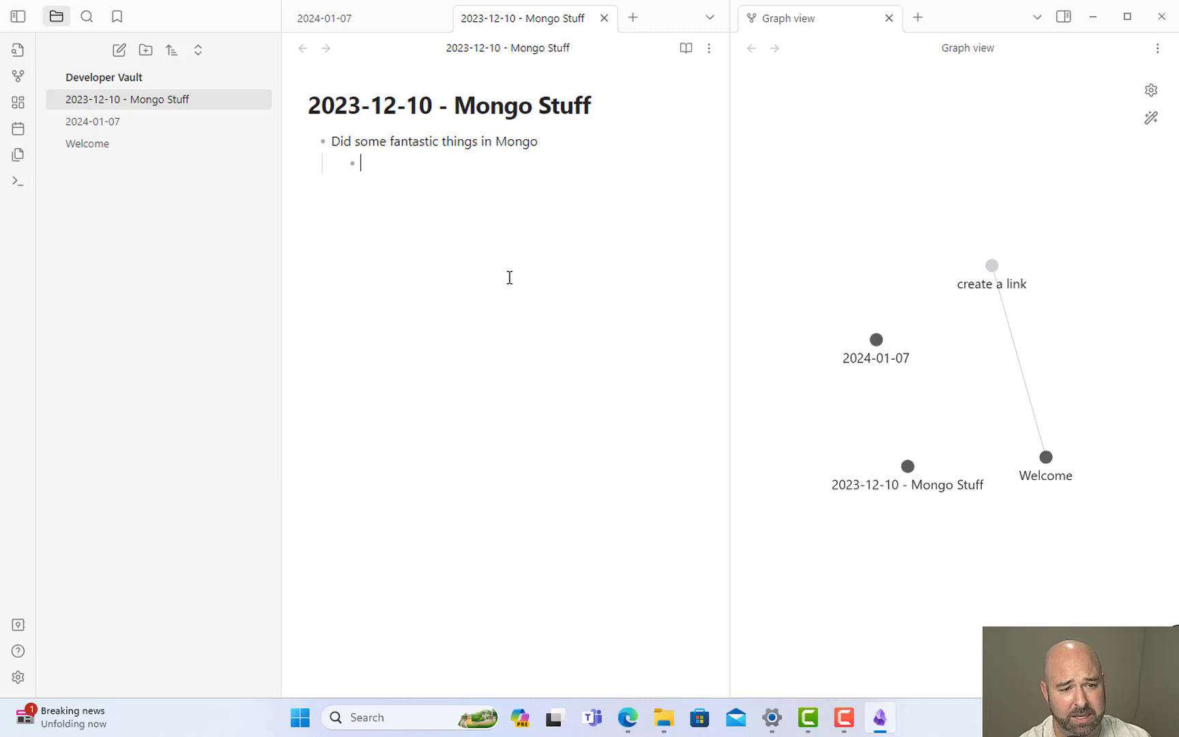
Close the graph, show reading view alongside, and fill the sub-bullet with 'Here's an example of things rendering'.
left_click(889, 19)
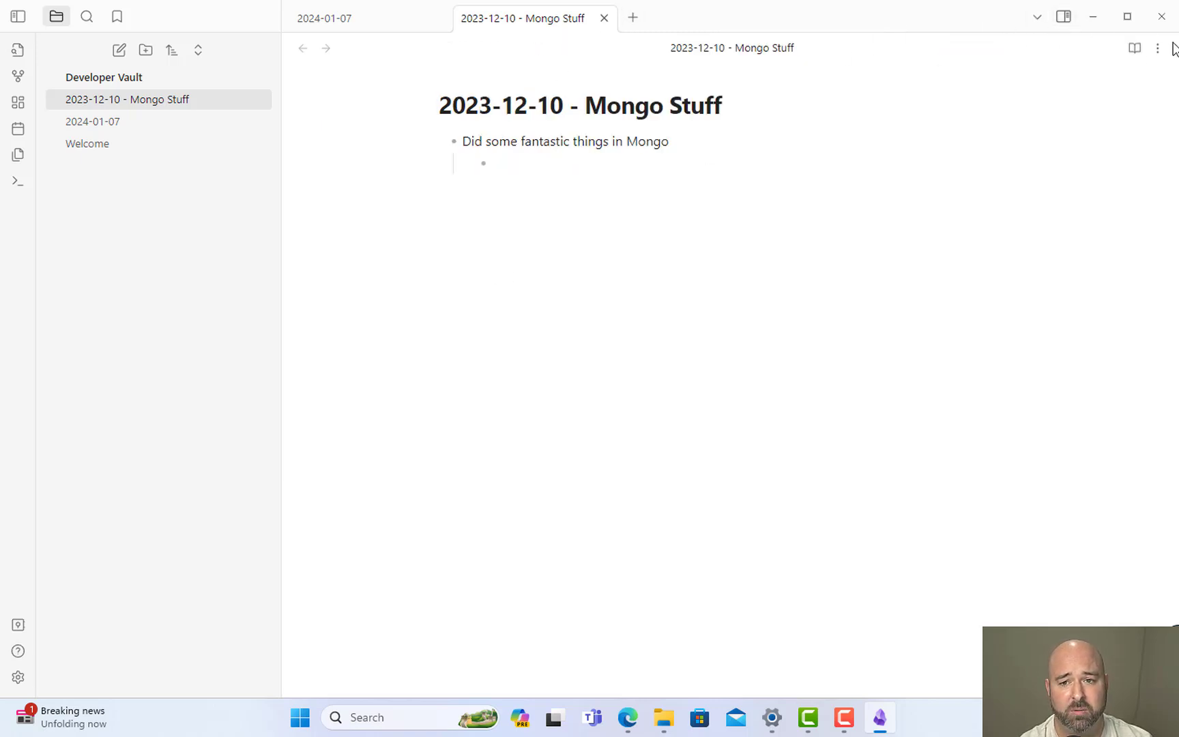
left_click(1135, 51, "ctrl")
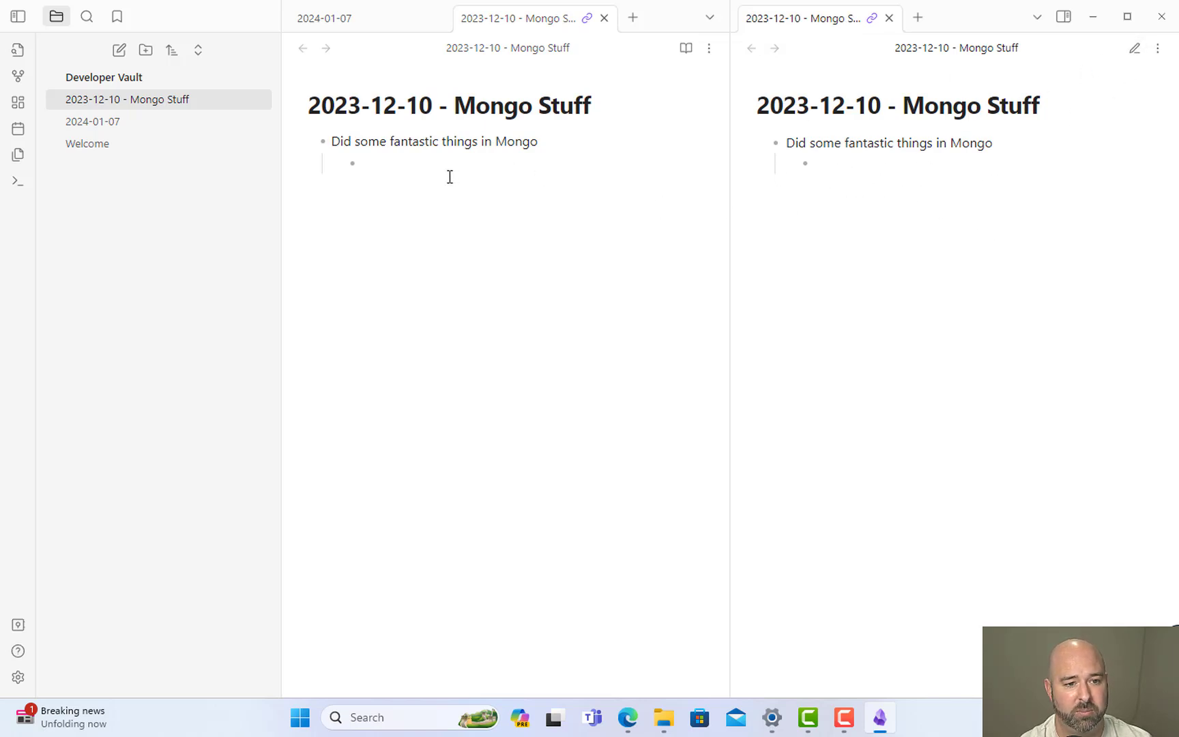
left_click(433, 158)
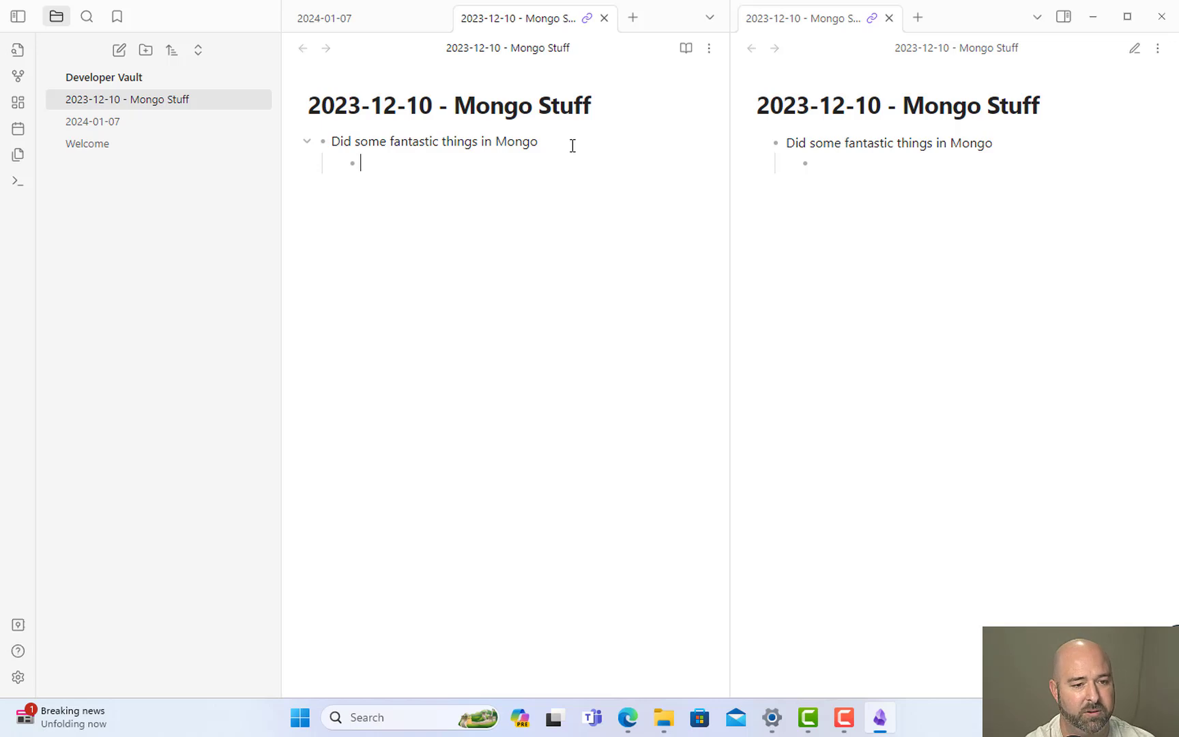
type("Here's a")
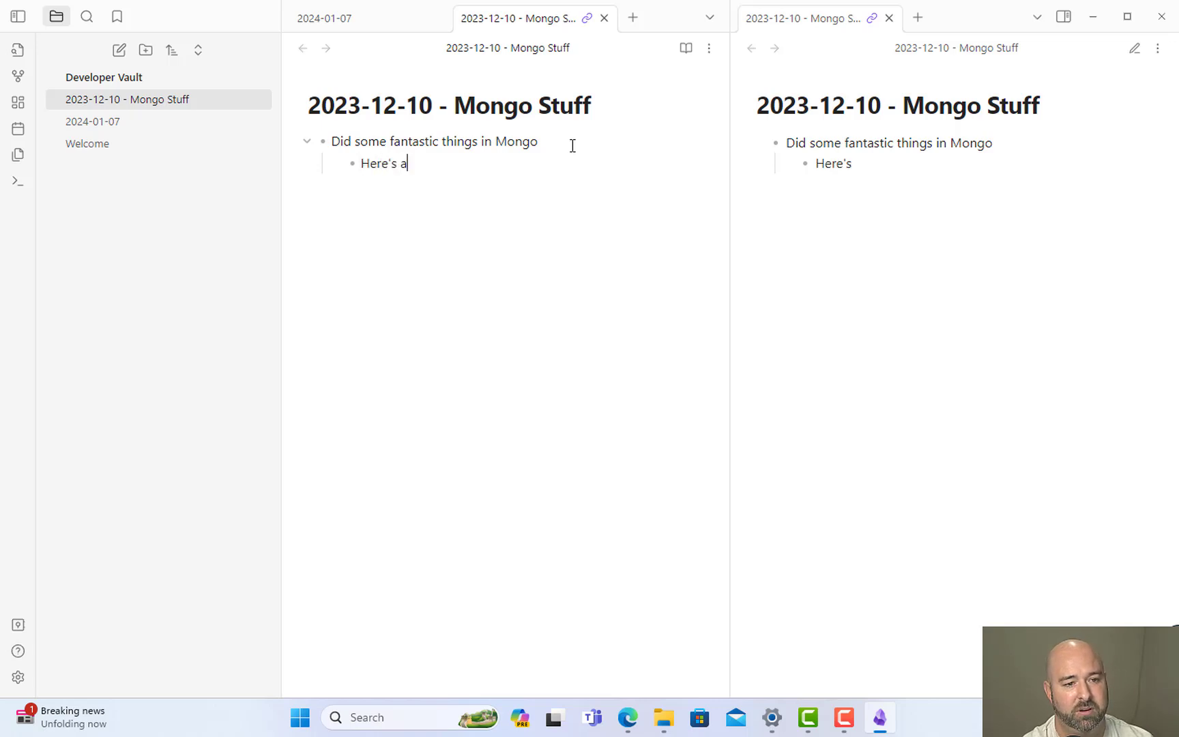
type("n example of thing")
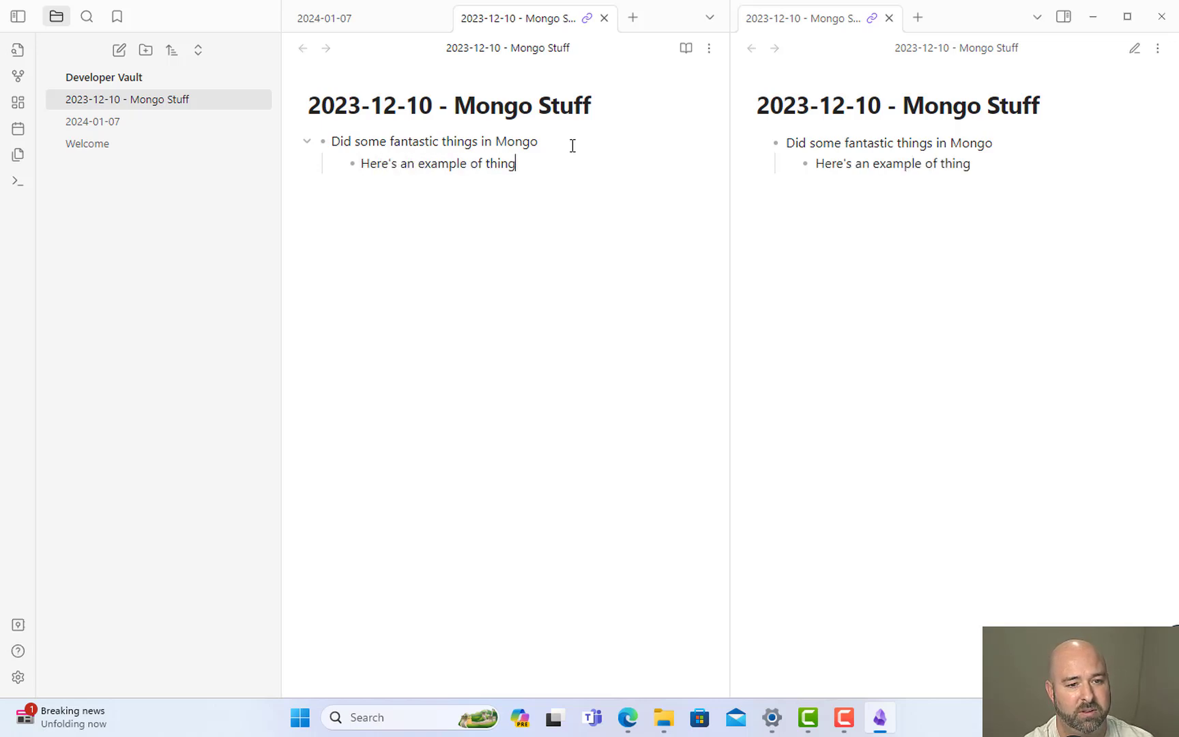
type("s rendering")
Insert a '# Heading 1' heading above the list and begin a new bullet after the last item.
key("Up")
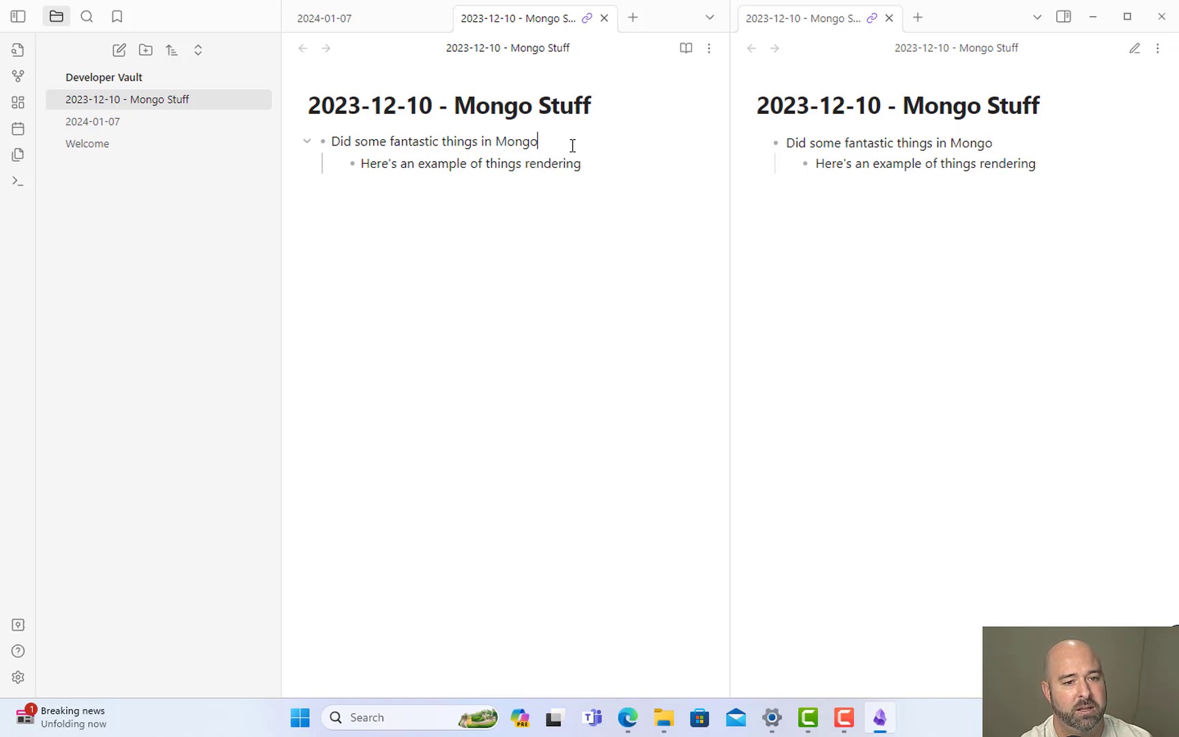
key("Return")
key("Up")
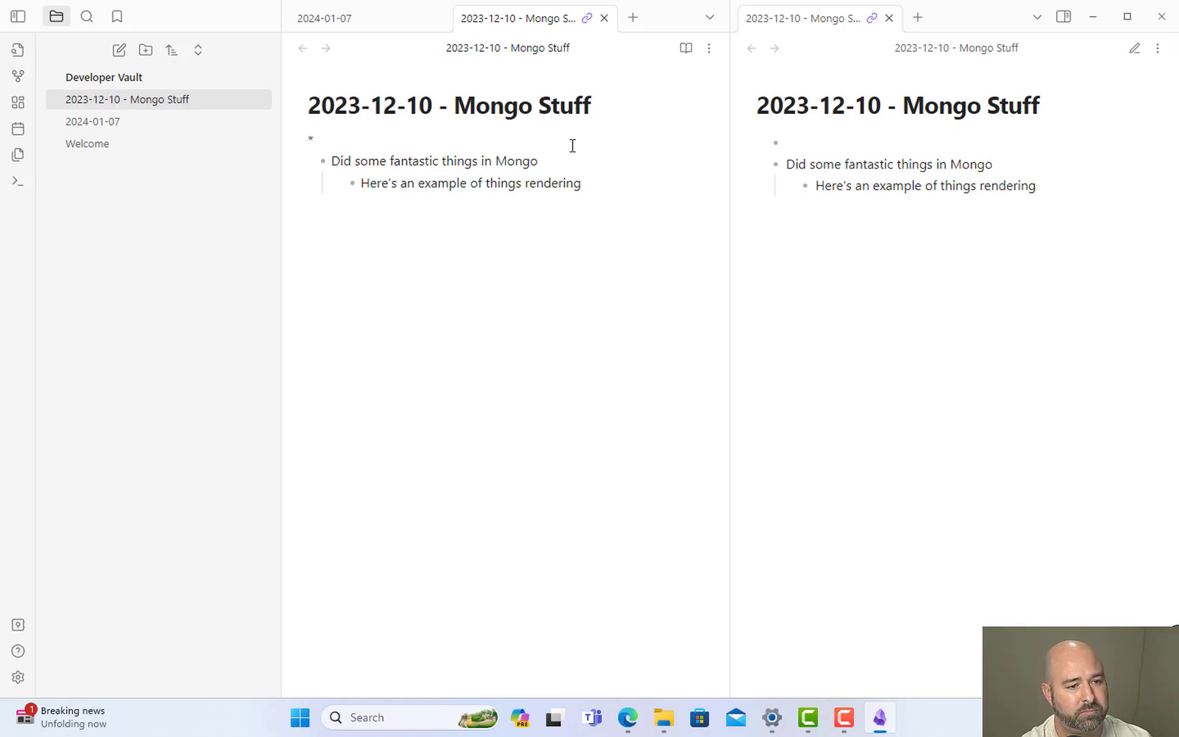
key("BackSpace")
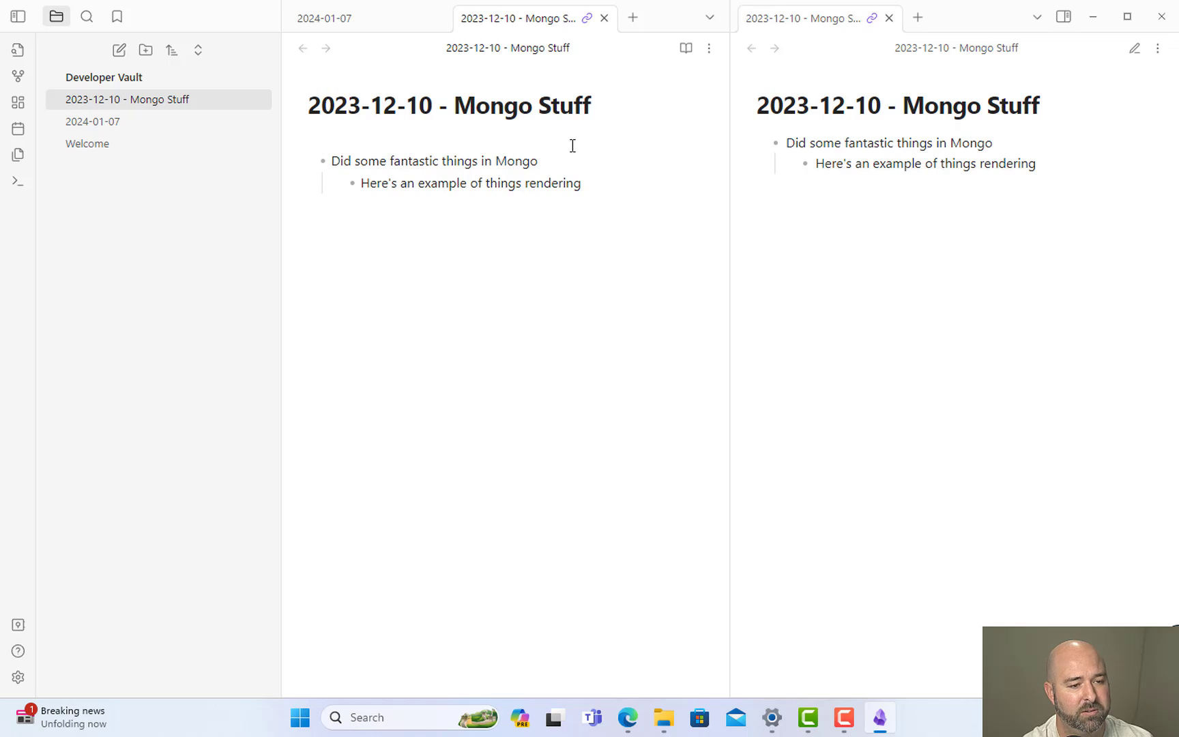
type("# Head")
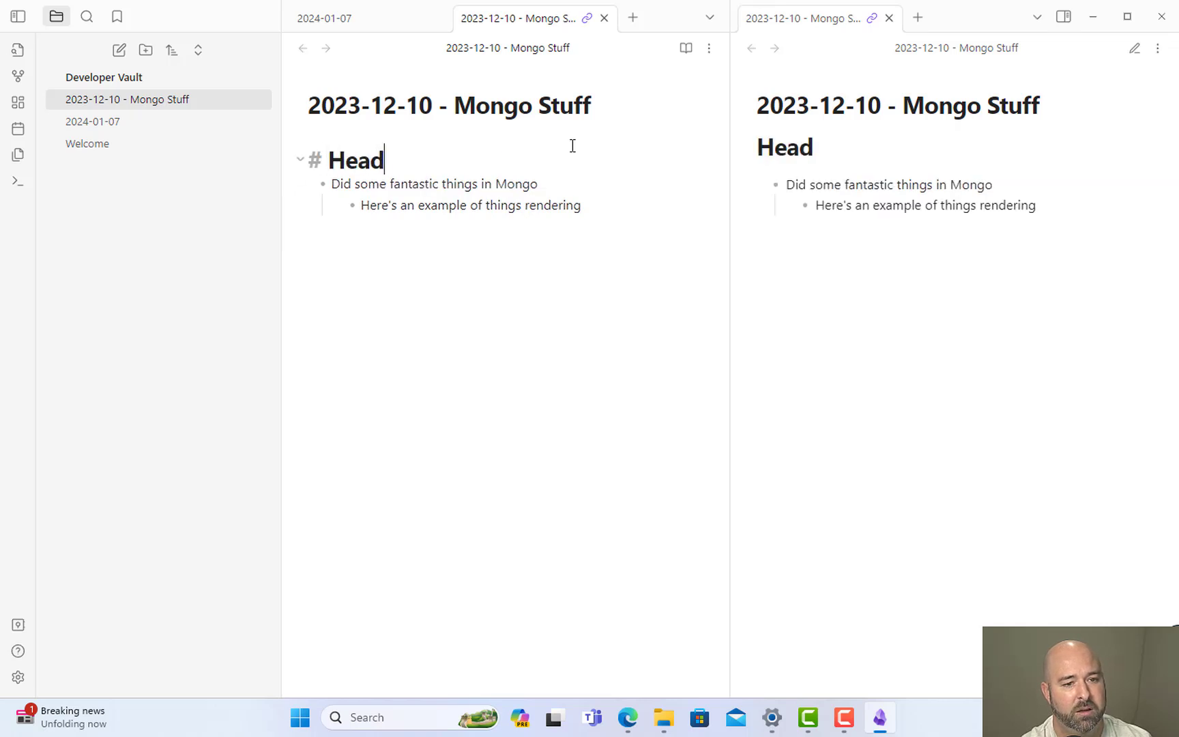
type("ing 1")
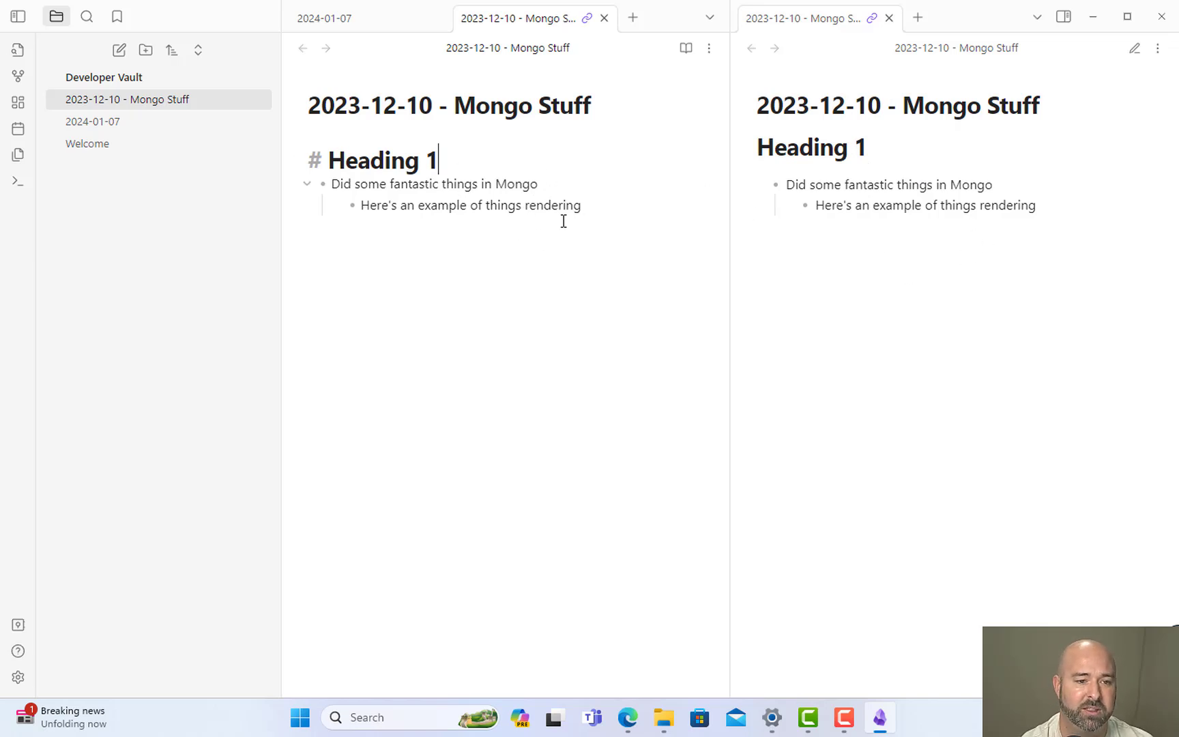
left_click(604, 206)
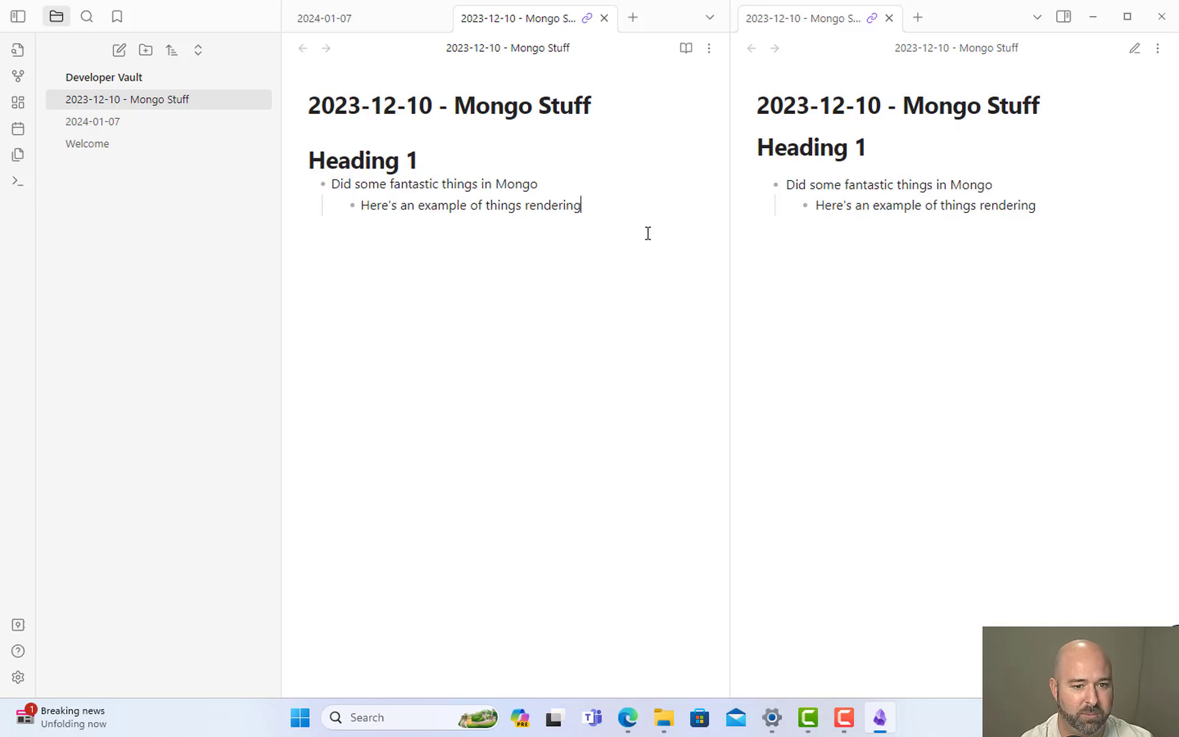
key("Return")
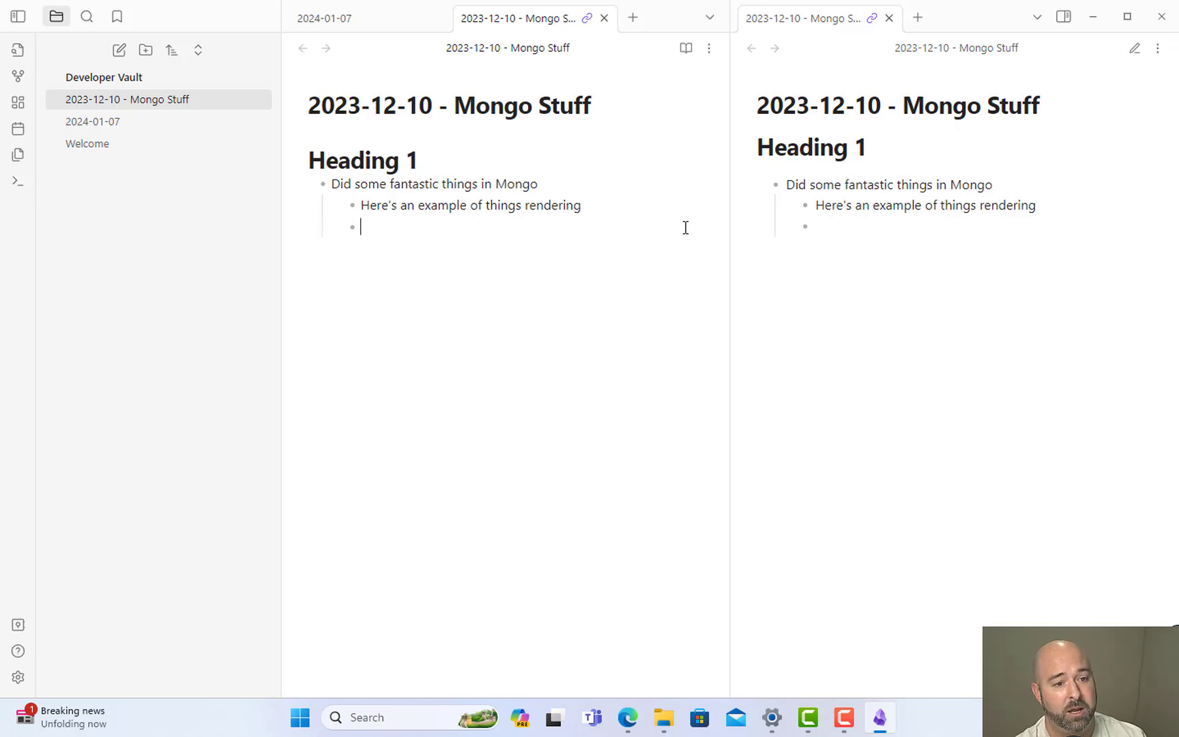
Add a top-level smiley-emoji bullet reading 'Did something really cool'.
key("shift+Tab")
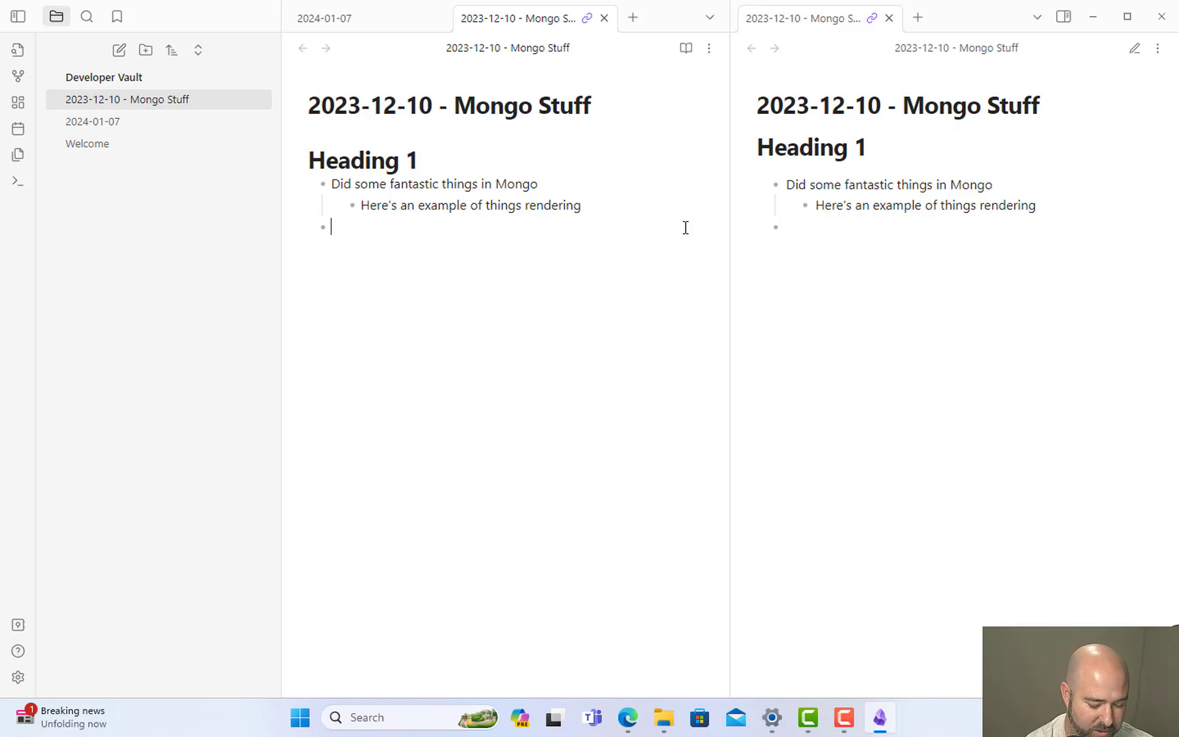
key("super+period")
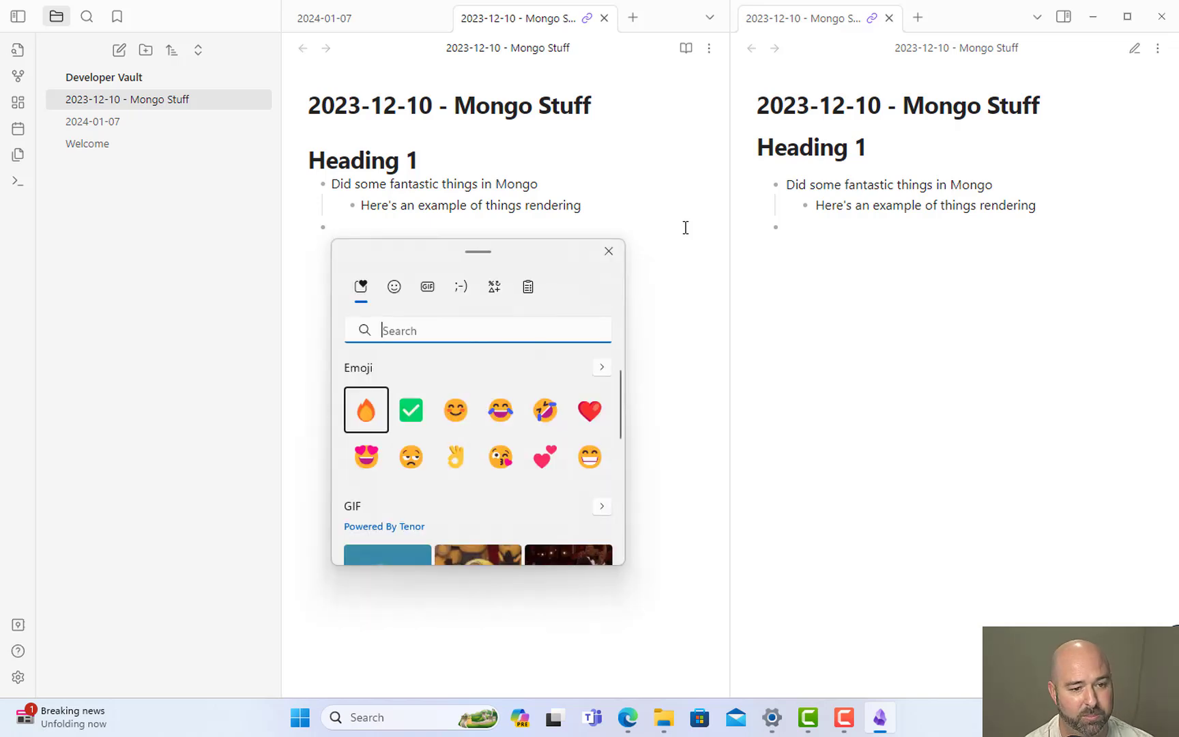
left_click(456, 410)
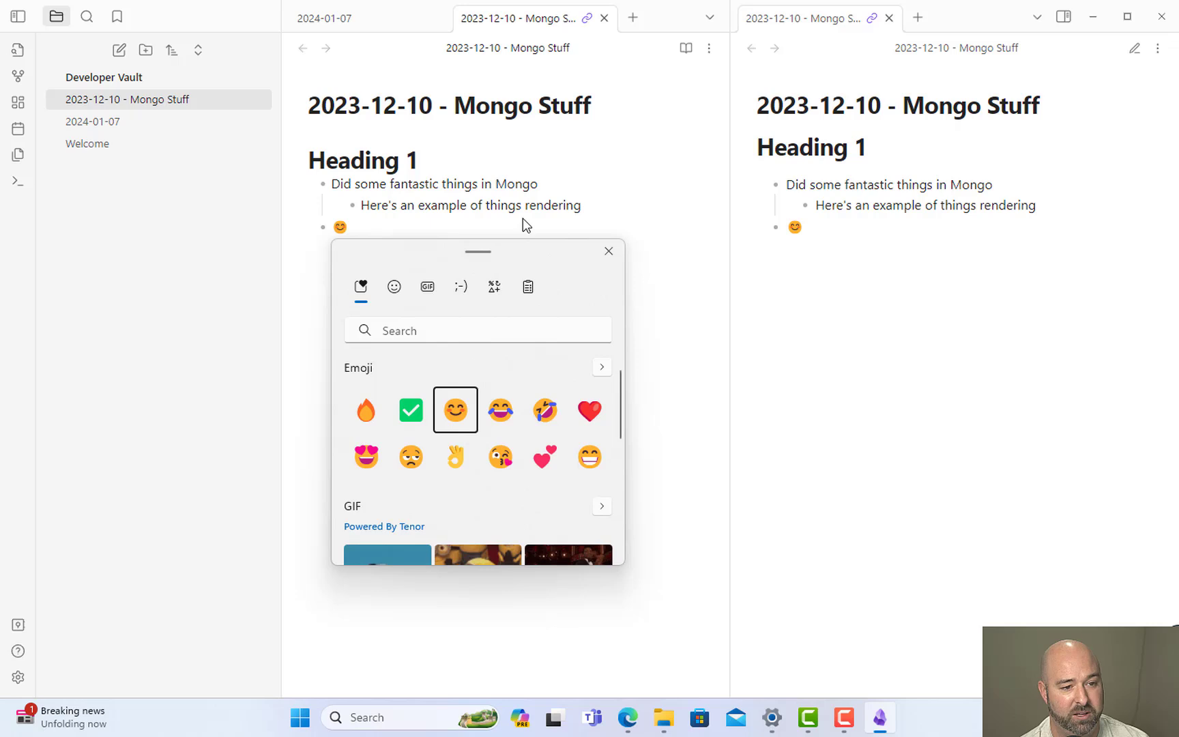
key("Escape")
type("Did s")
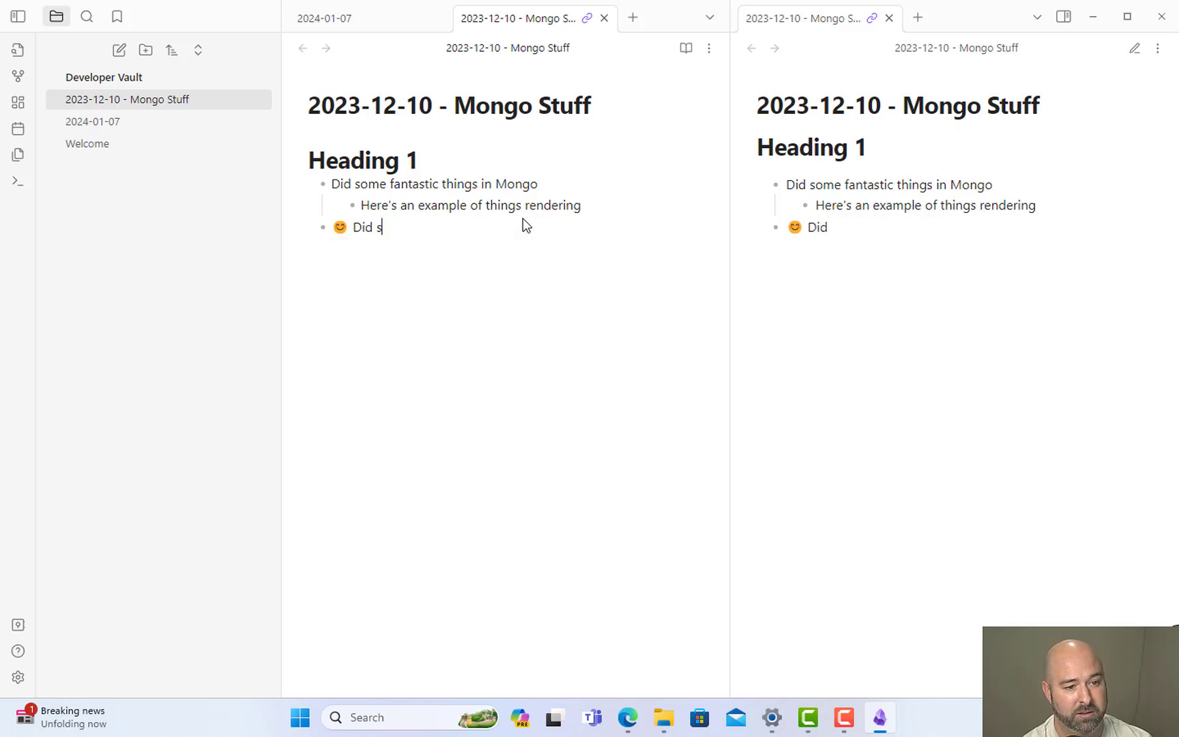
type("omething _")
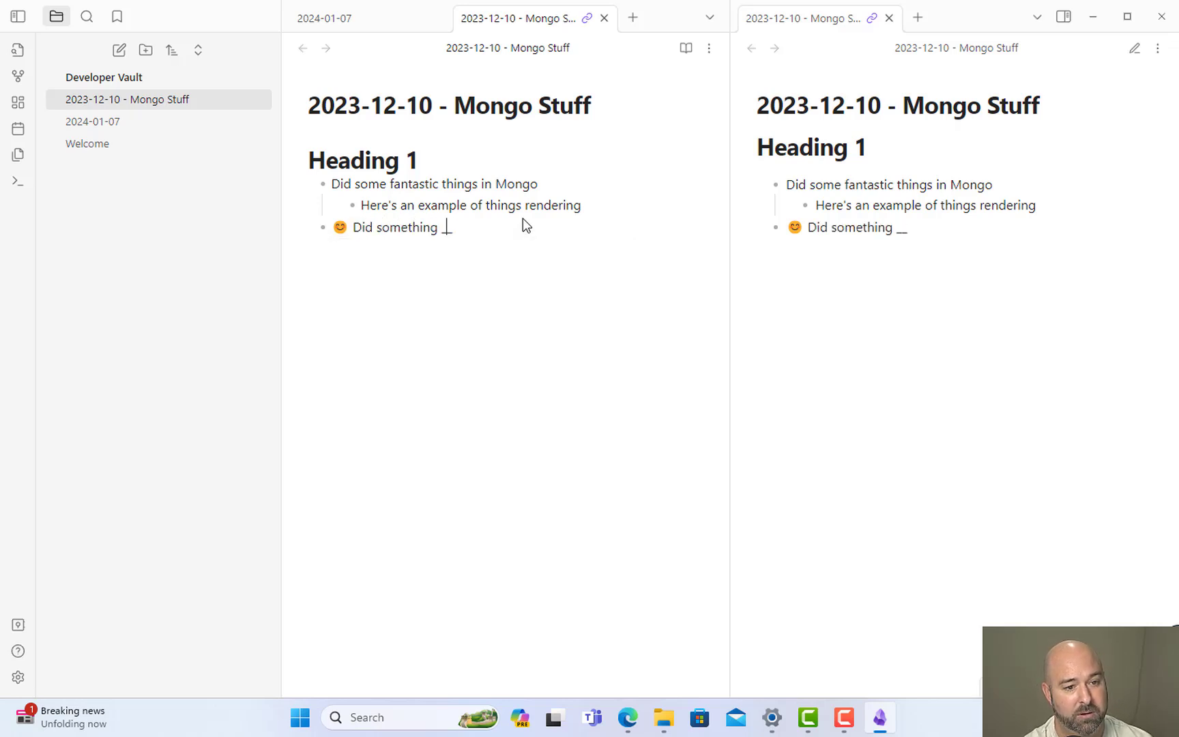
key("BackSpace")
type("really")
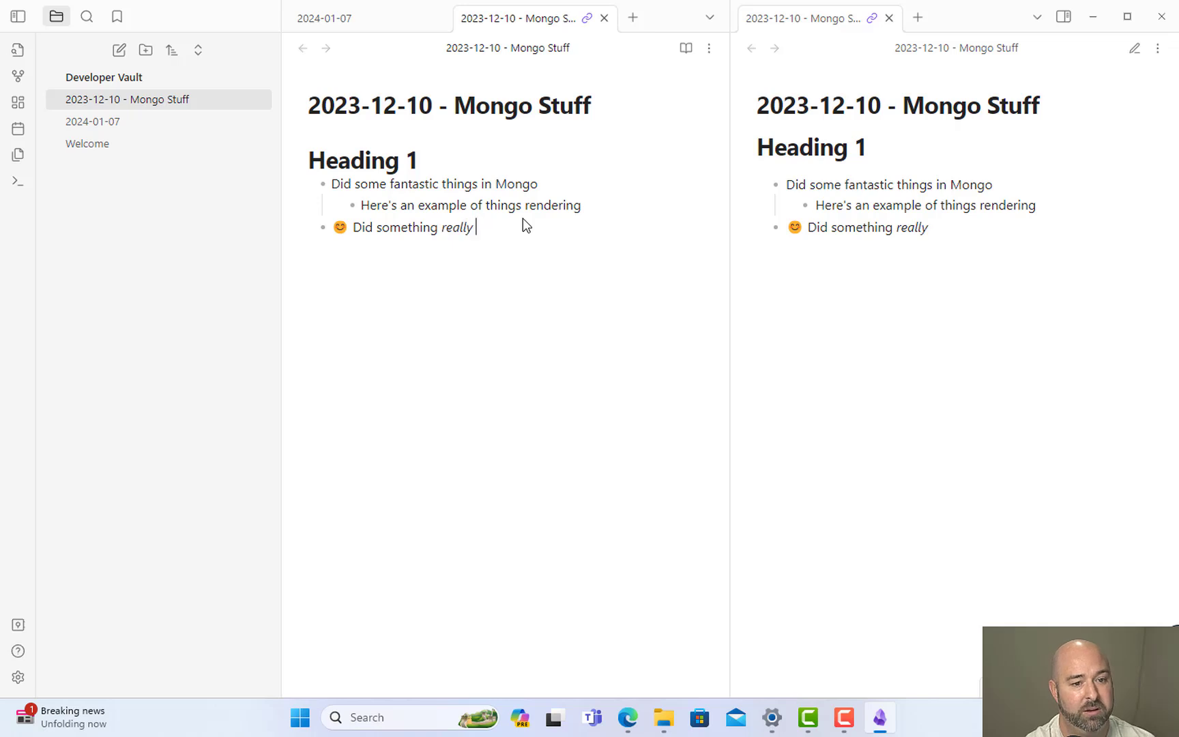
type("_ cool")
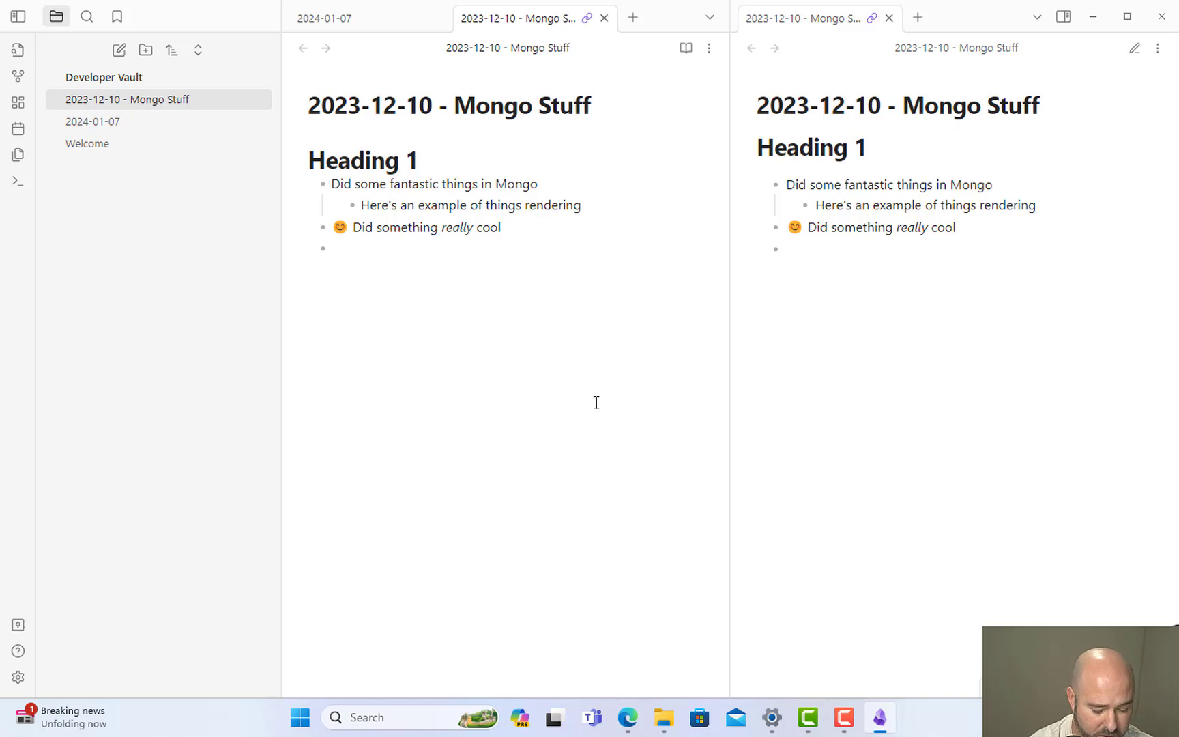
Add a green check mark bullet reading 'Finished this'.
key("super+period")
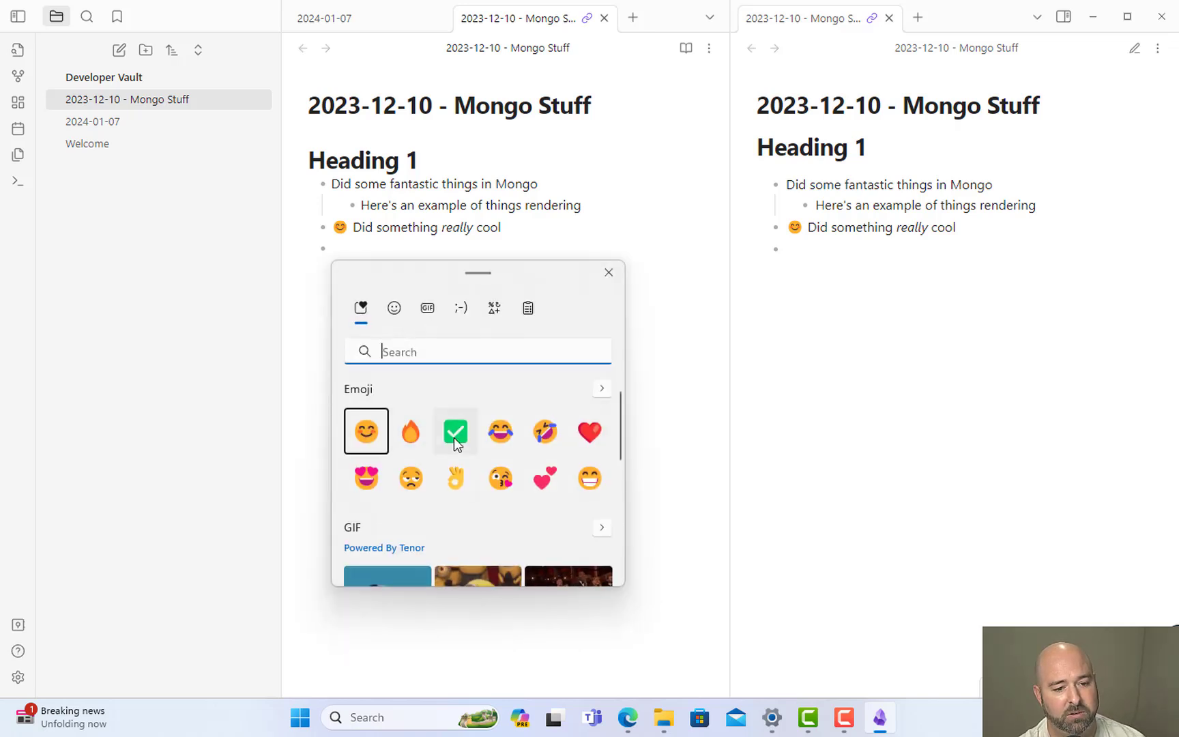
left_click(456, 432)
left_click(598, 277)
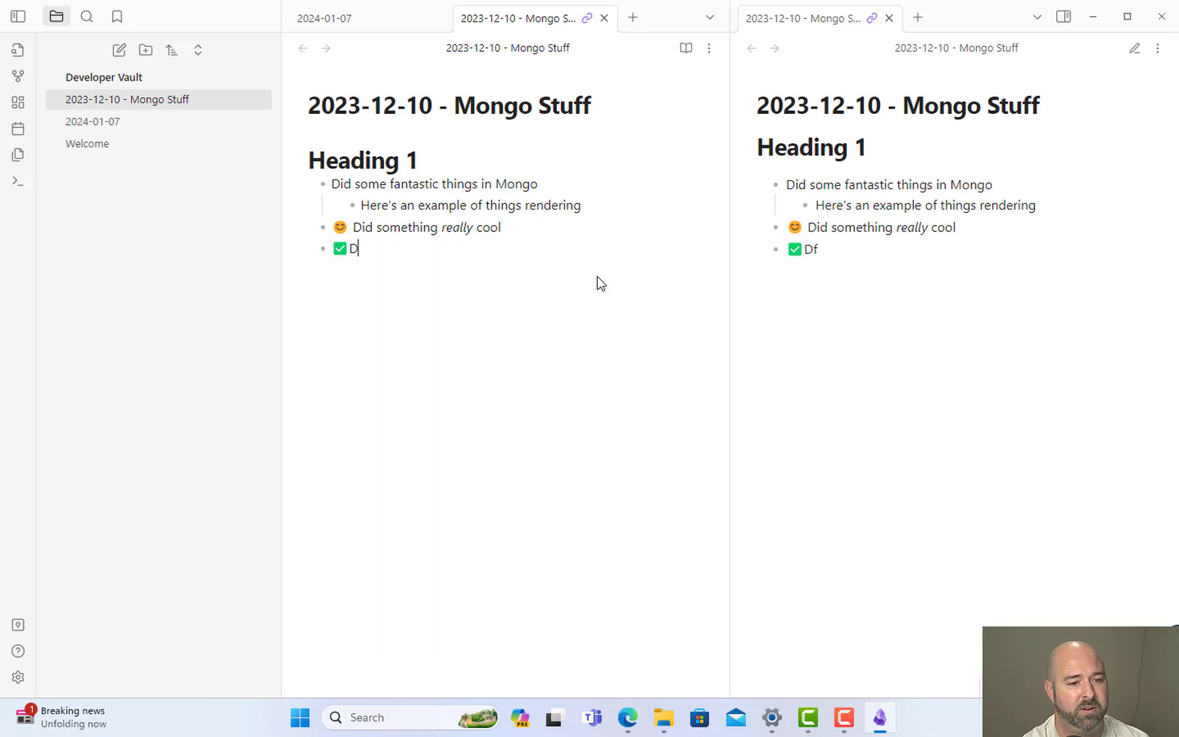
type("Finished htis")
key("Return")
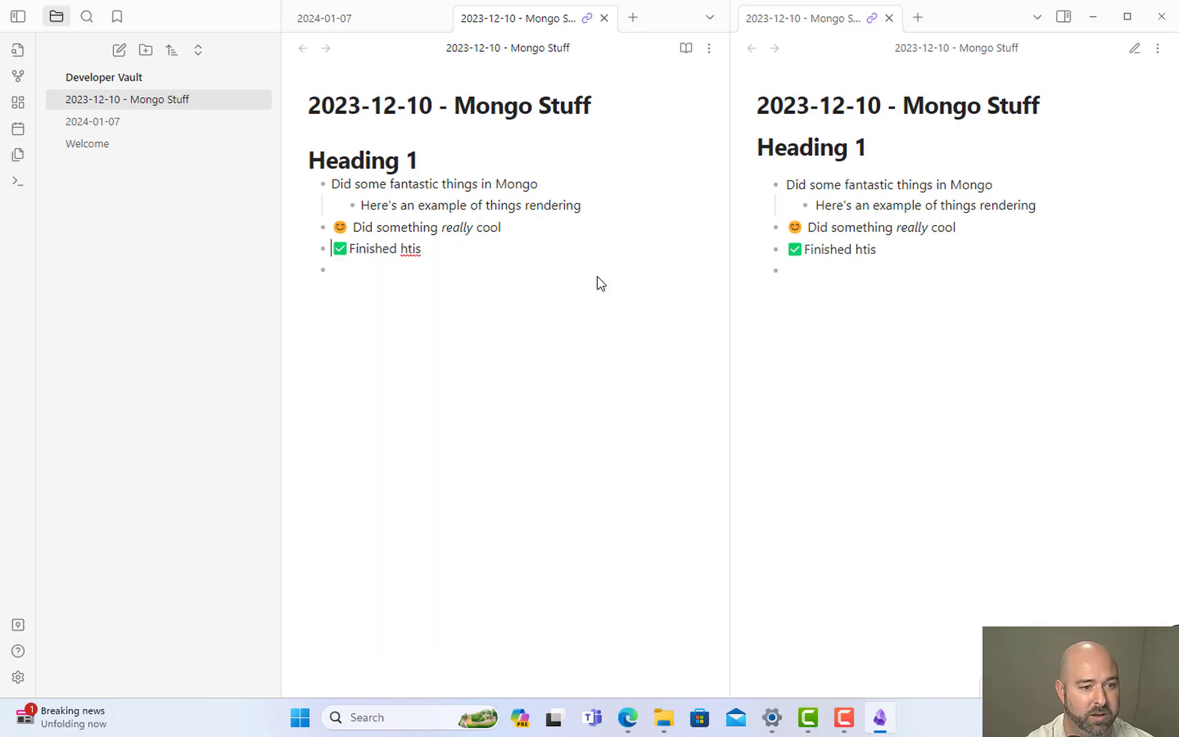
key("ctrl+BackSpace")
type("this")
key("Down")
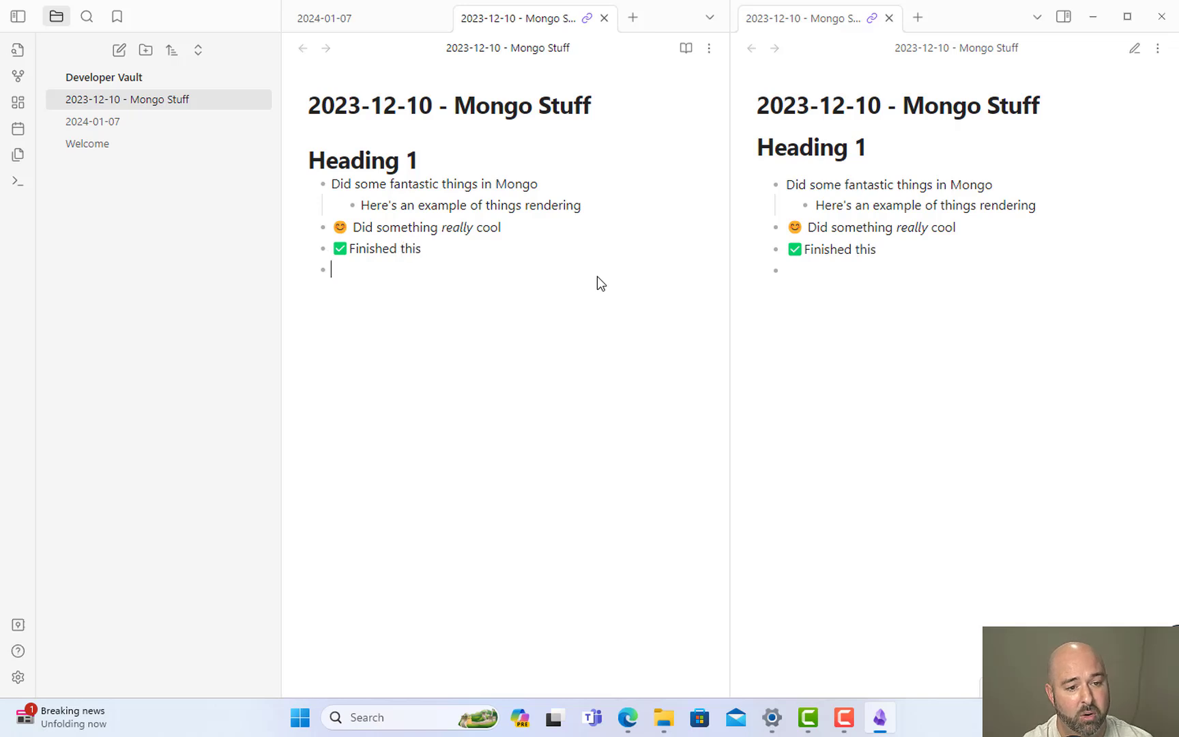
Add a fire-emoji bullet 'Need to get this done' and start a new line.
key("super+period")
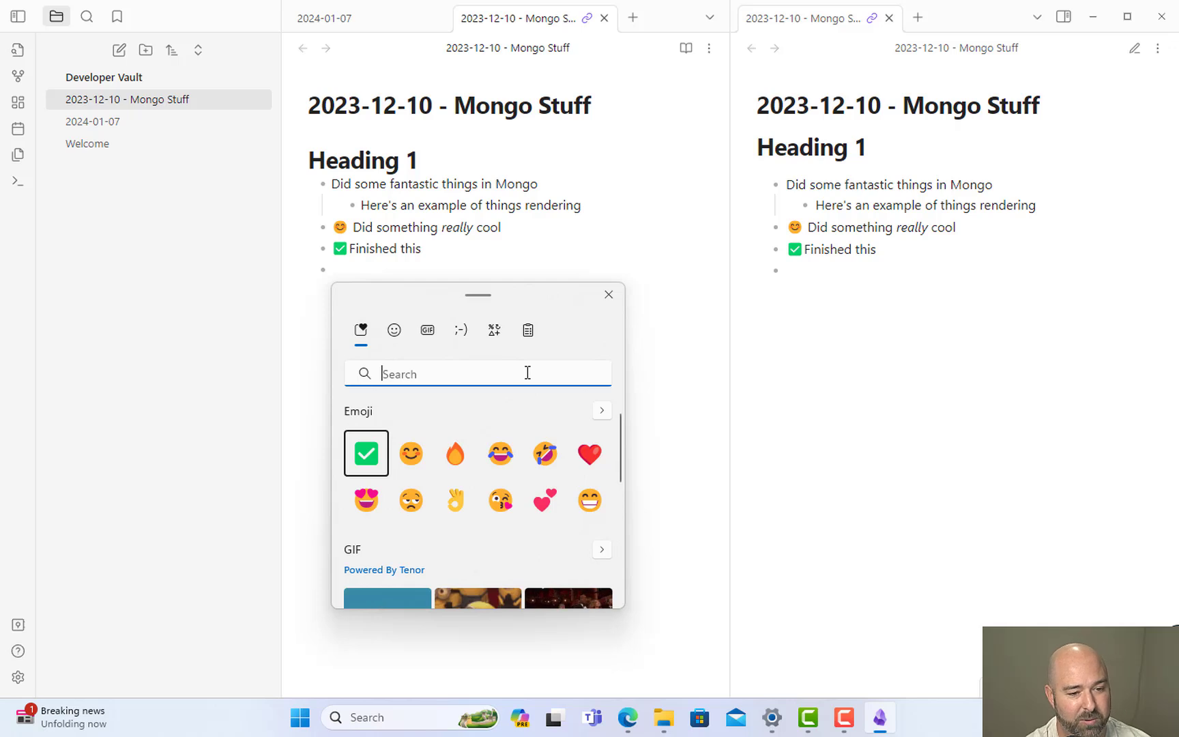
type("fire")
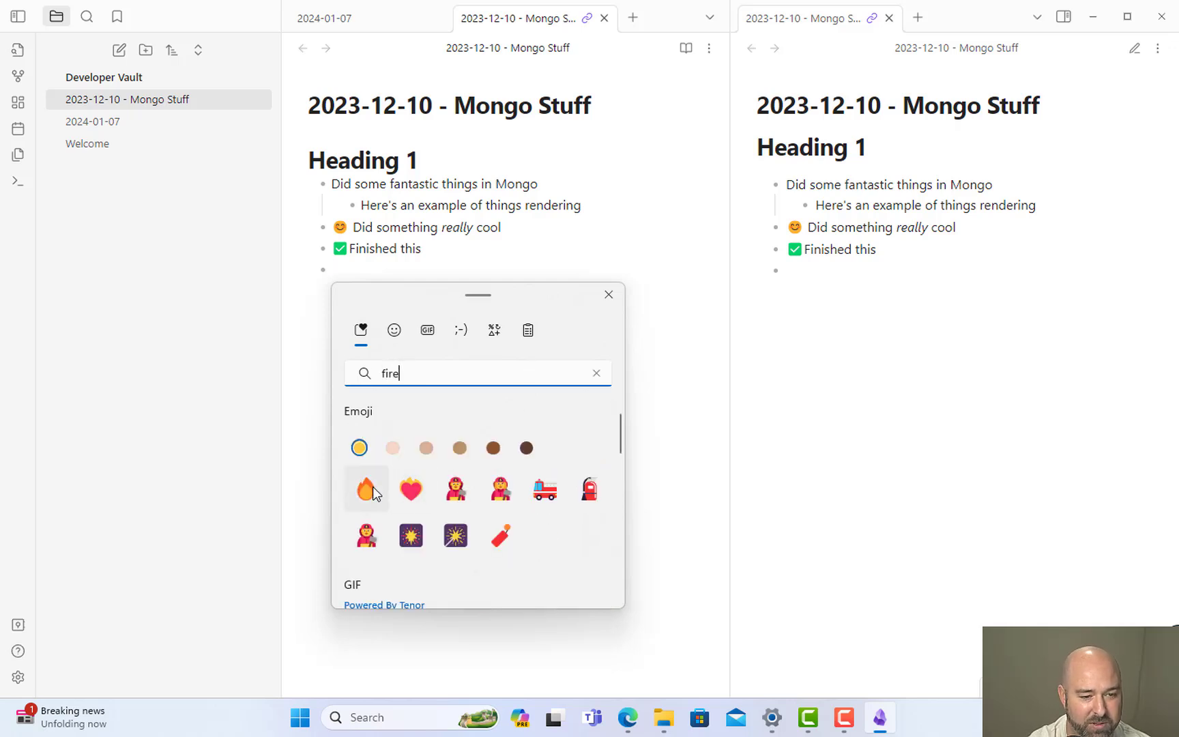
left_click(372, 489)
left_click(430, 267)
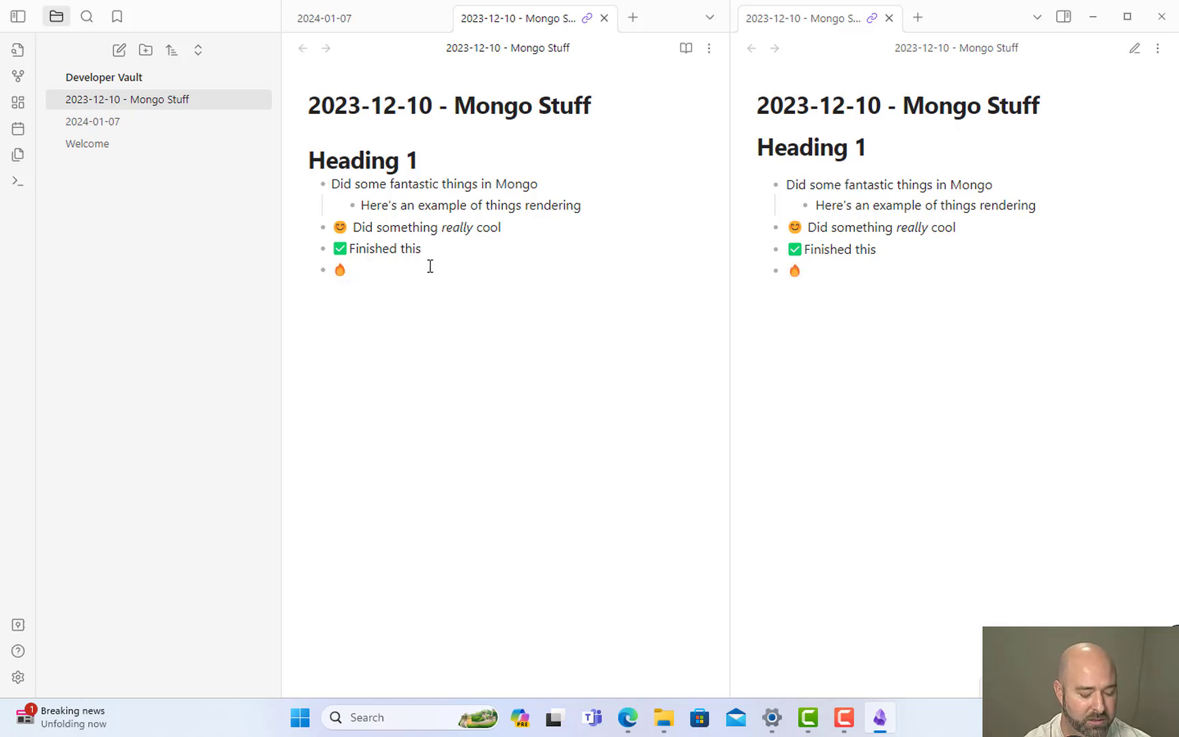
type("Need ge")
key("BackSpace")
key("BackSpace")
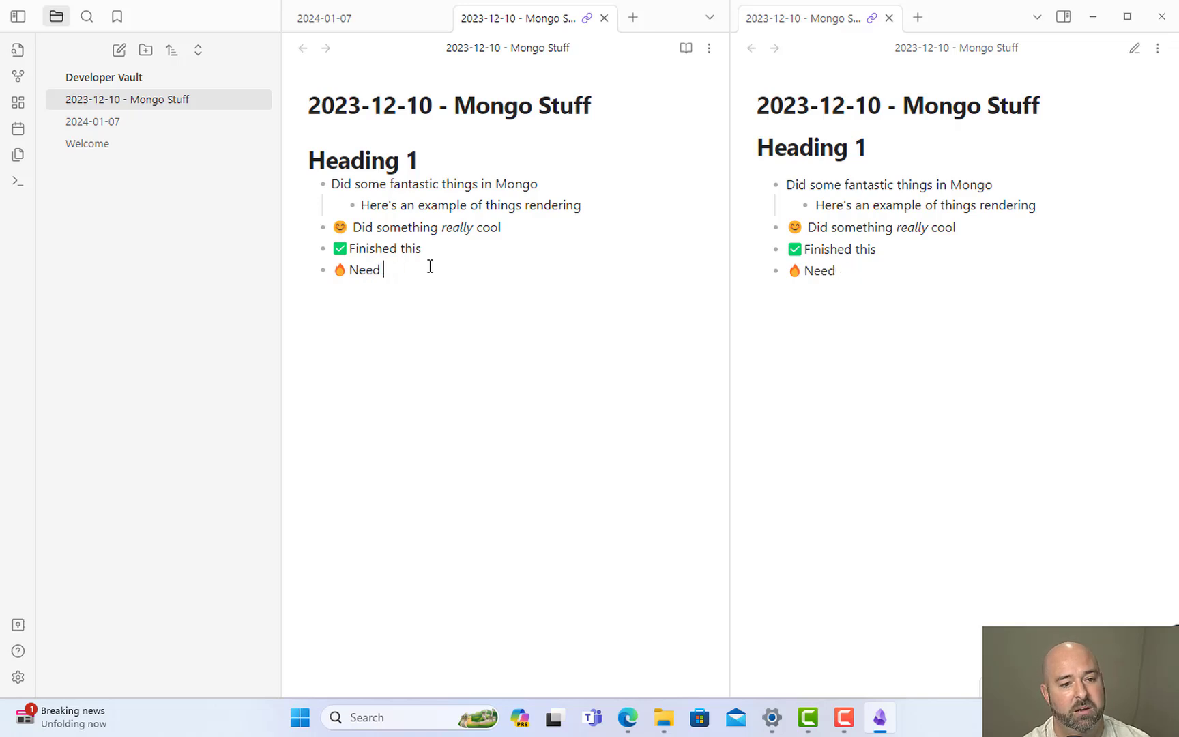
type("to get this done")
key("Return")
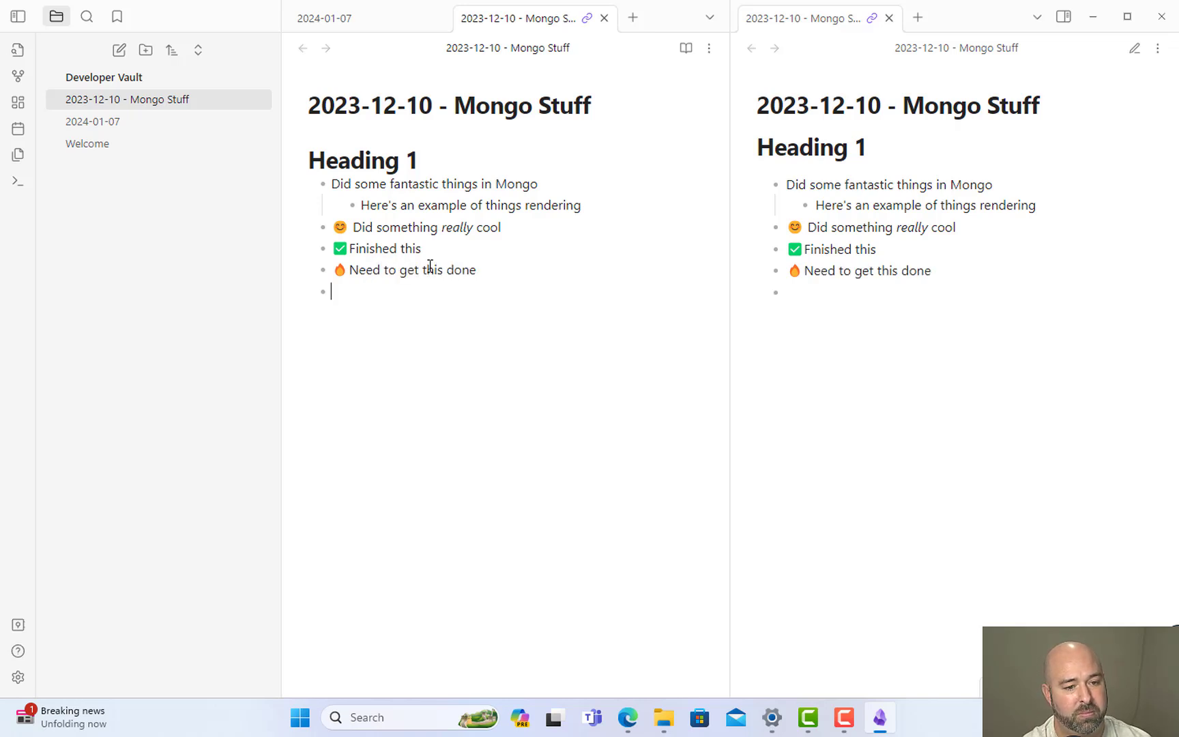
Add #mongodb from the tag suggestions and #todo on a new line below the bullets.
type("#")
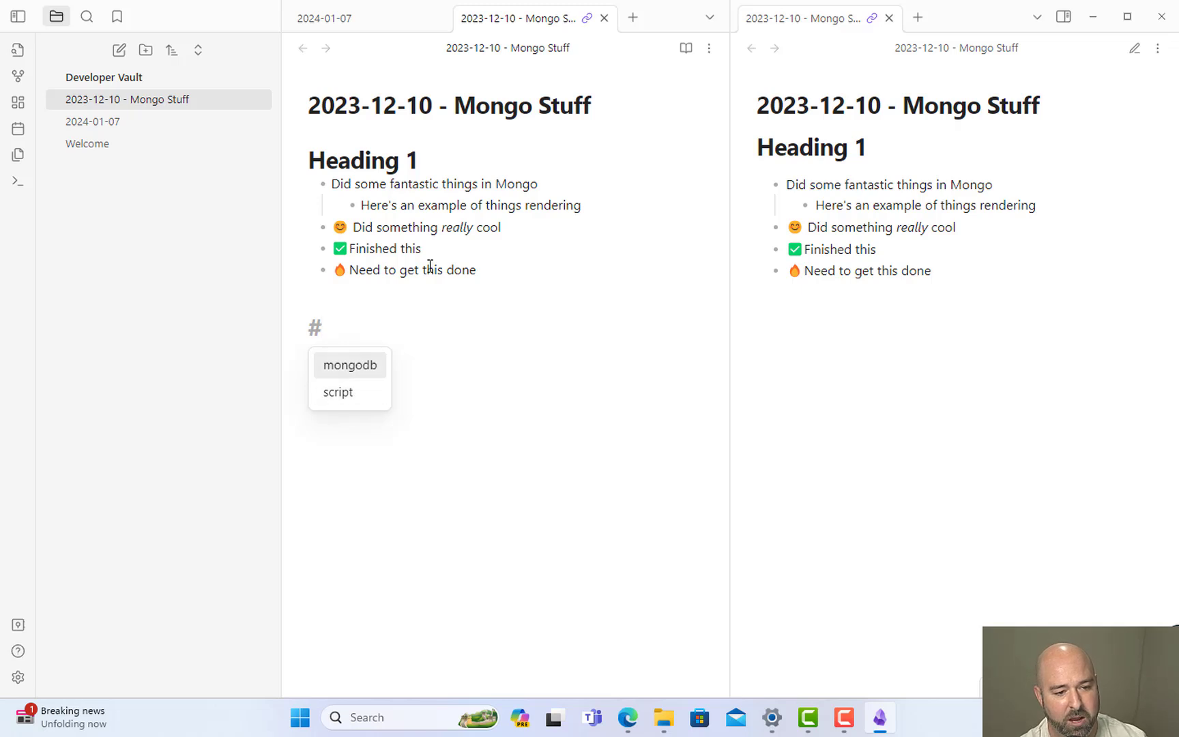
key("Down")
key("Up")
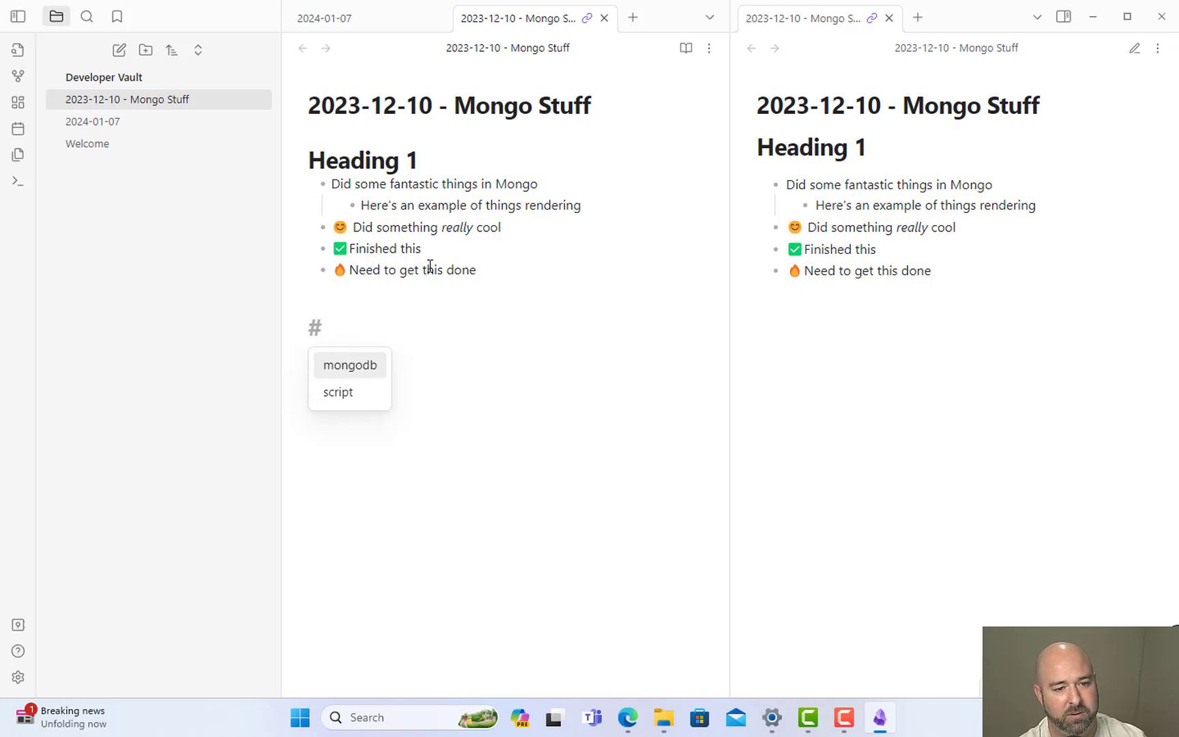
key("Return")
type("#")
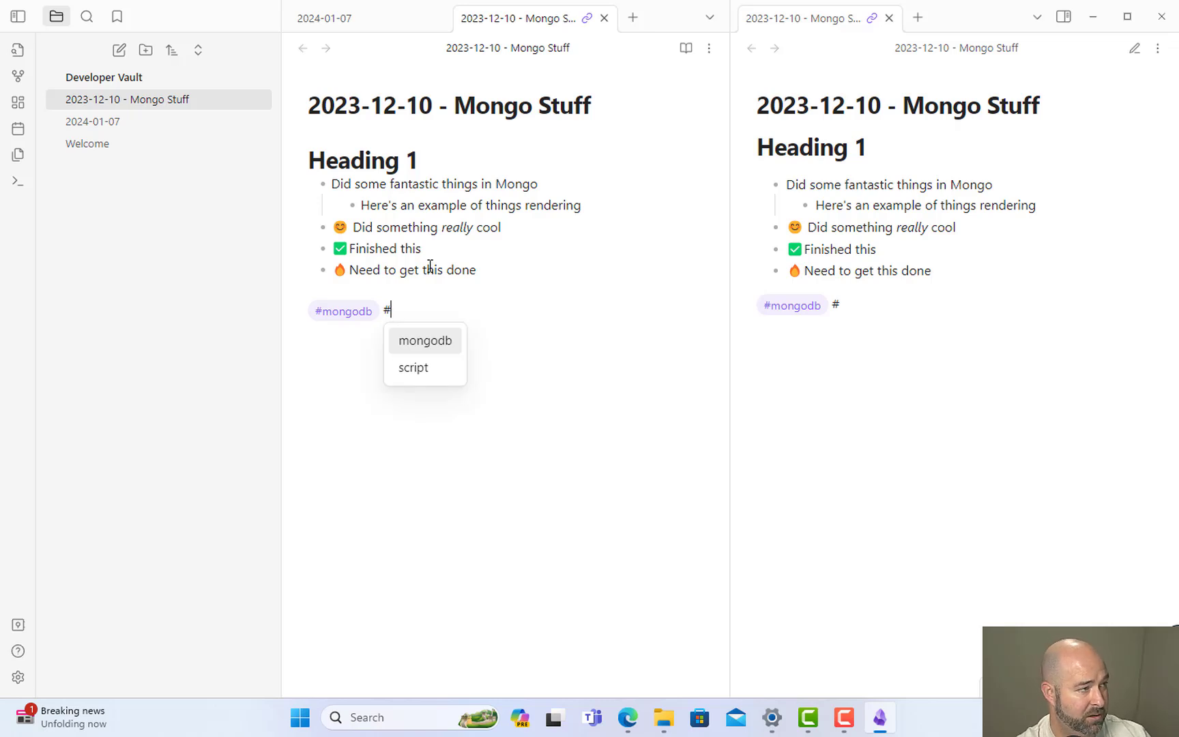
type("todo")
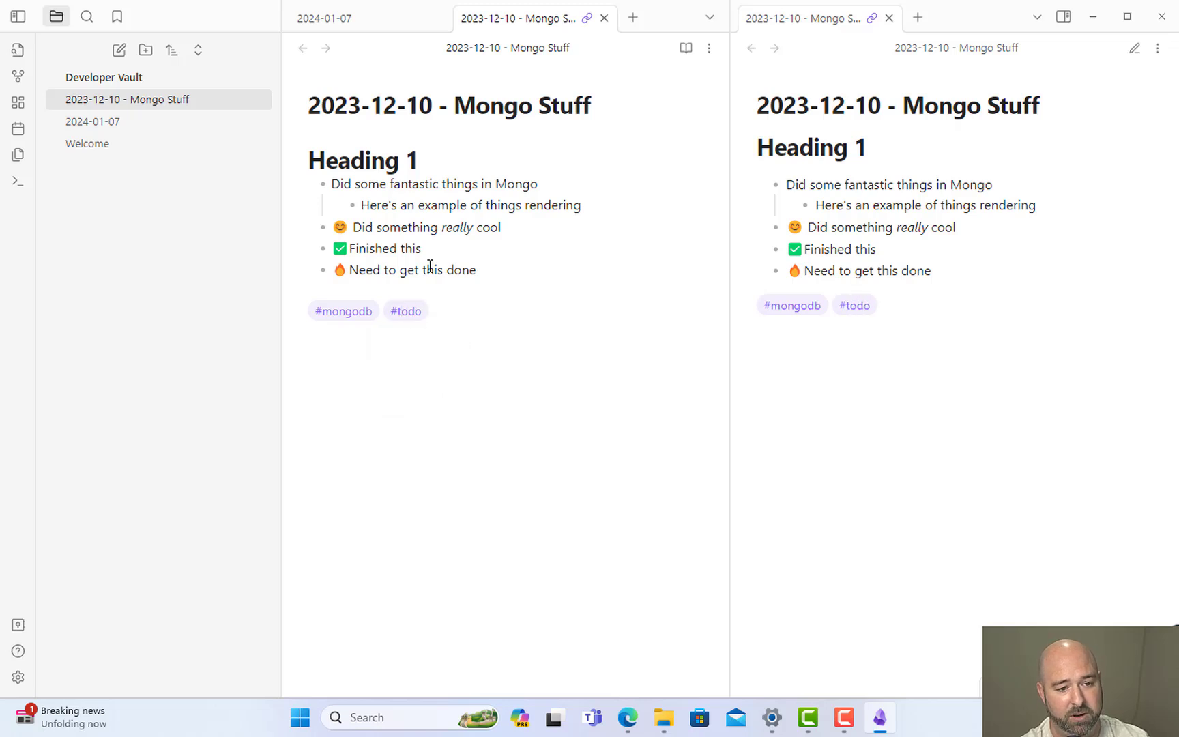
key("Return")
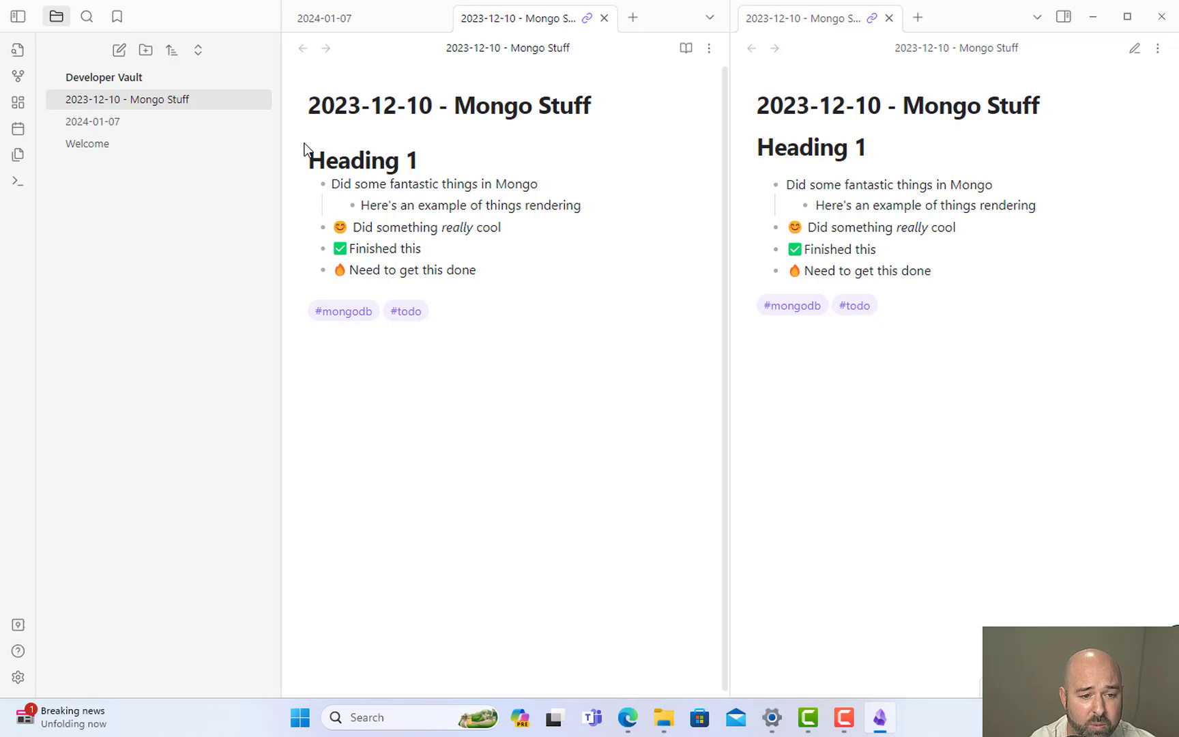
Search by the #todo tag, then by #mongodb to list Mongo Stuff and 2024-01-07.
left_click(424, 326)
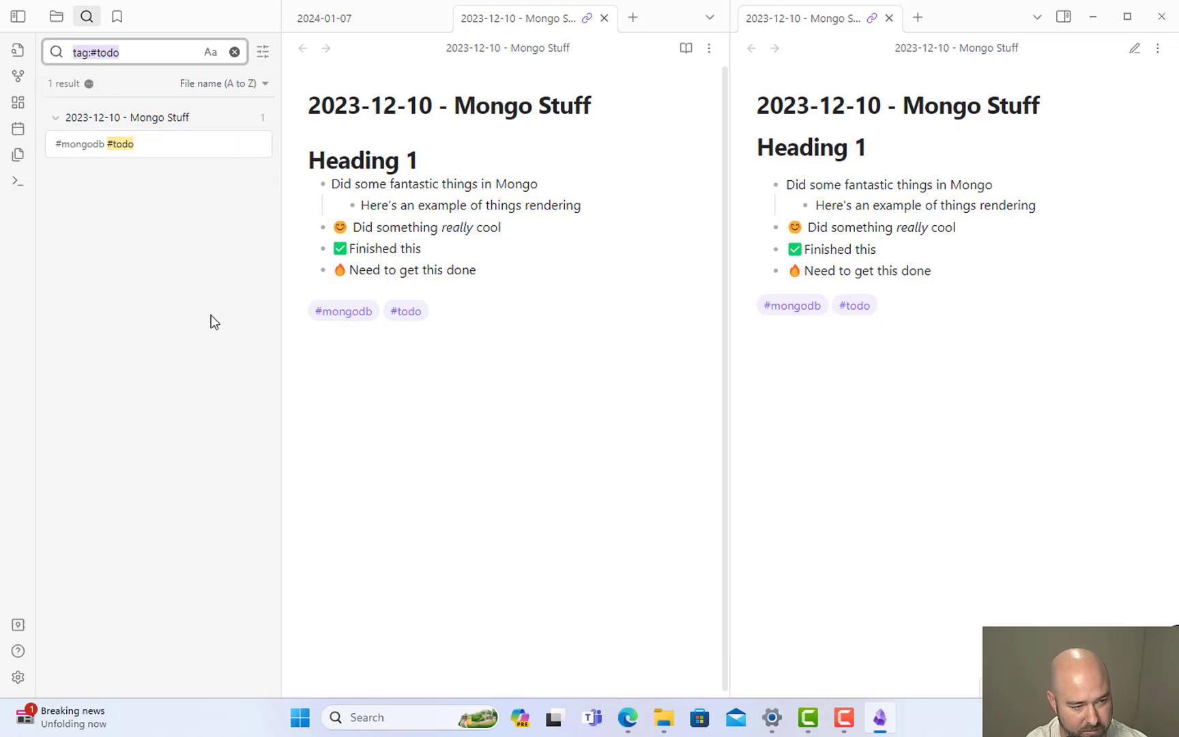
left_click(341, 311)
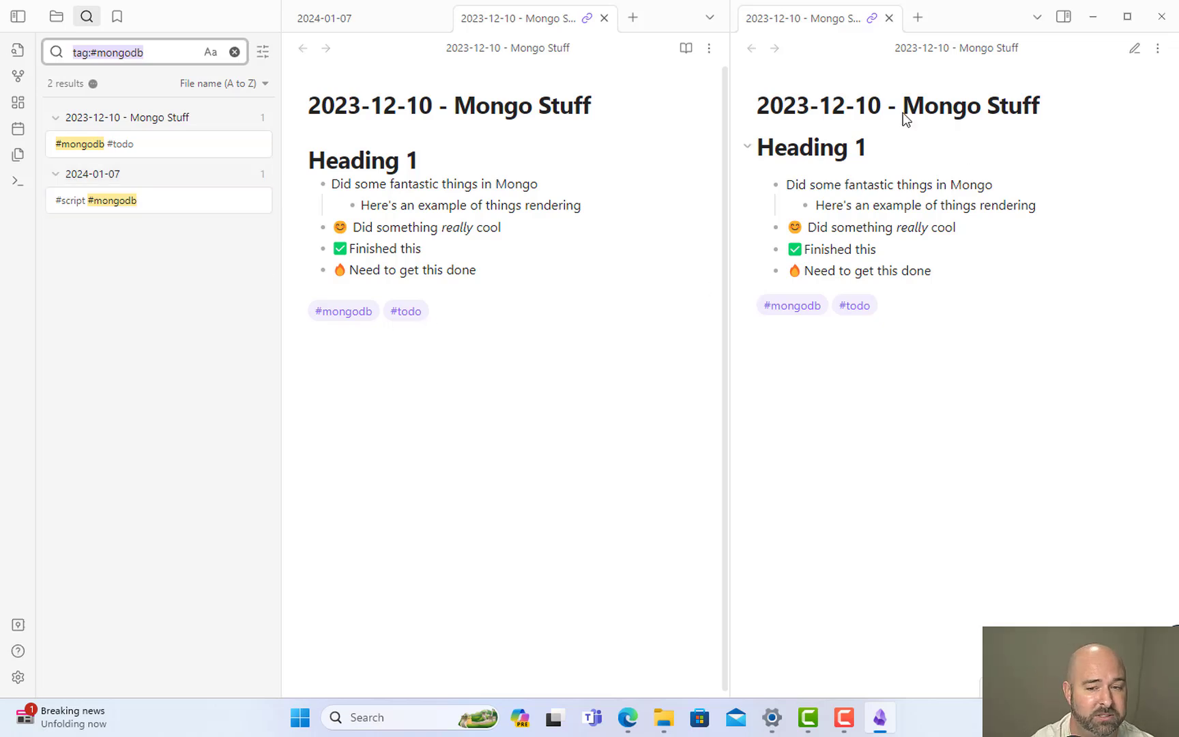
In the graph view's filters, turn Orphans off and Tags on.
left_click(19, 77)
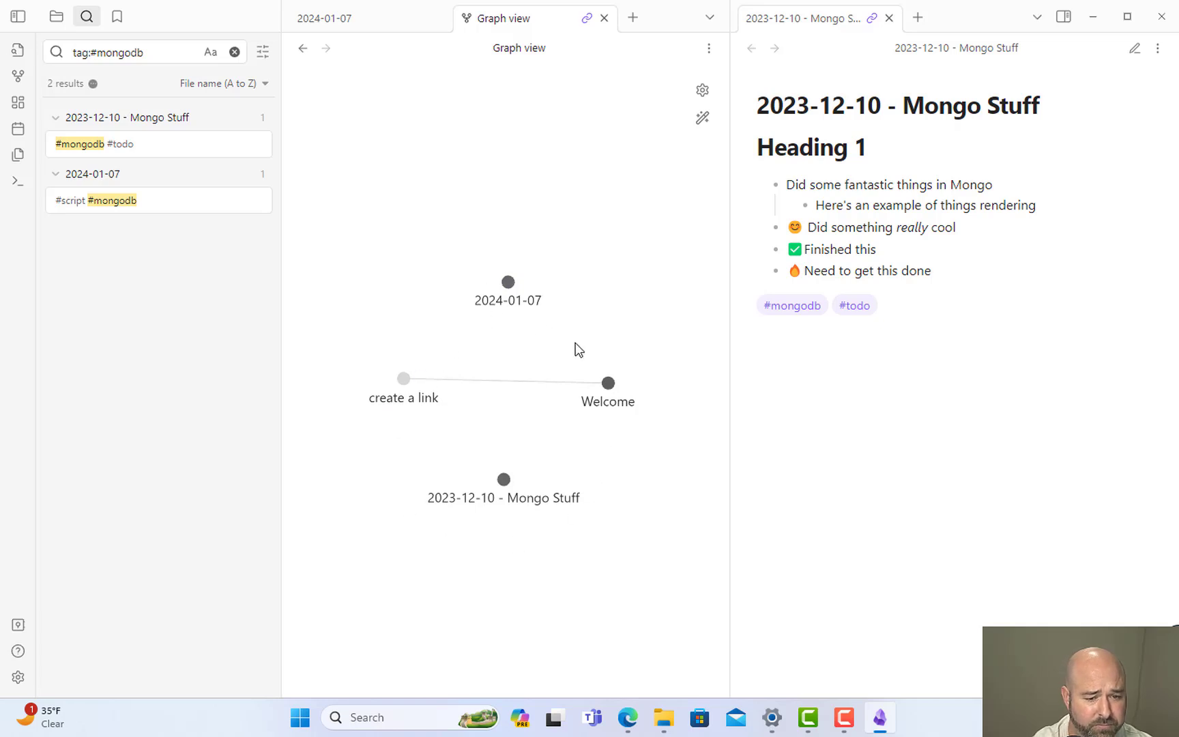
left_click(702, 90)
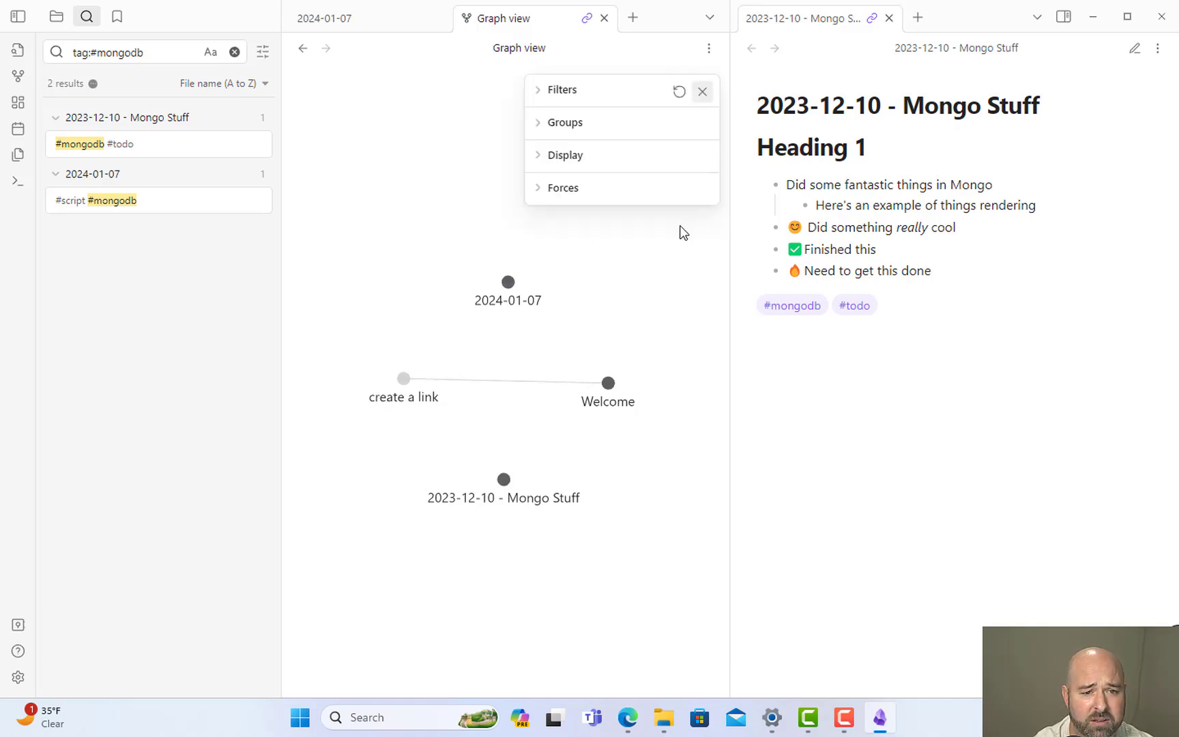
left_click(581, 96)
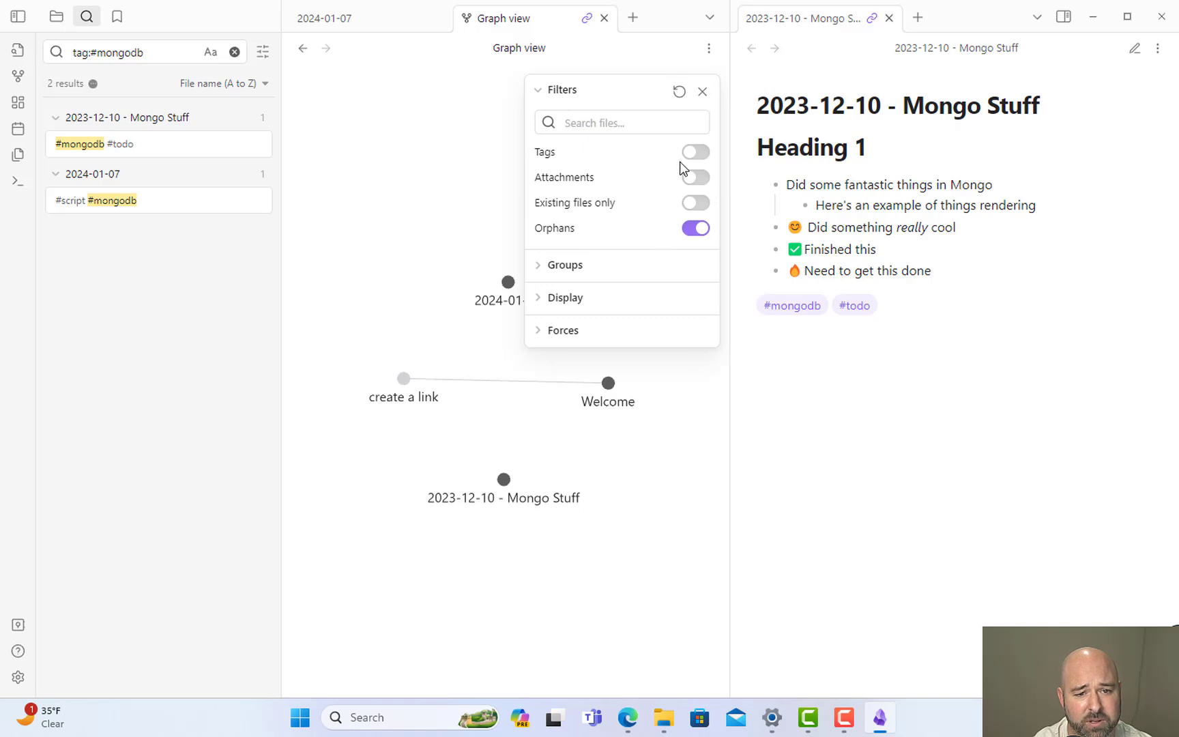
left_click(699, 234)
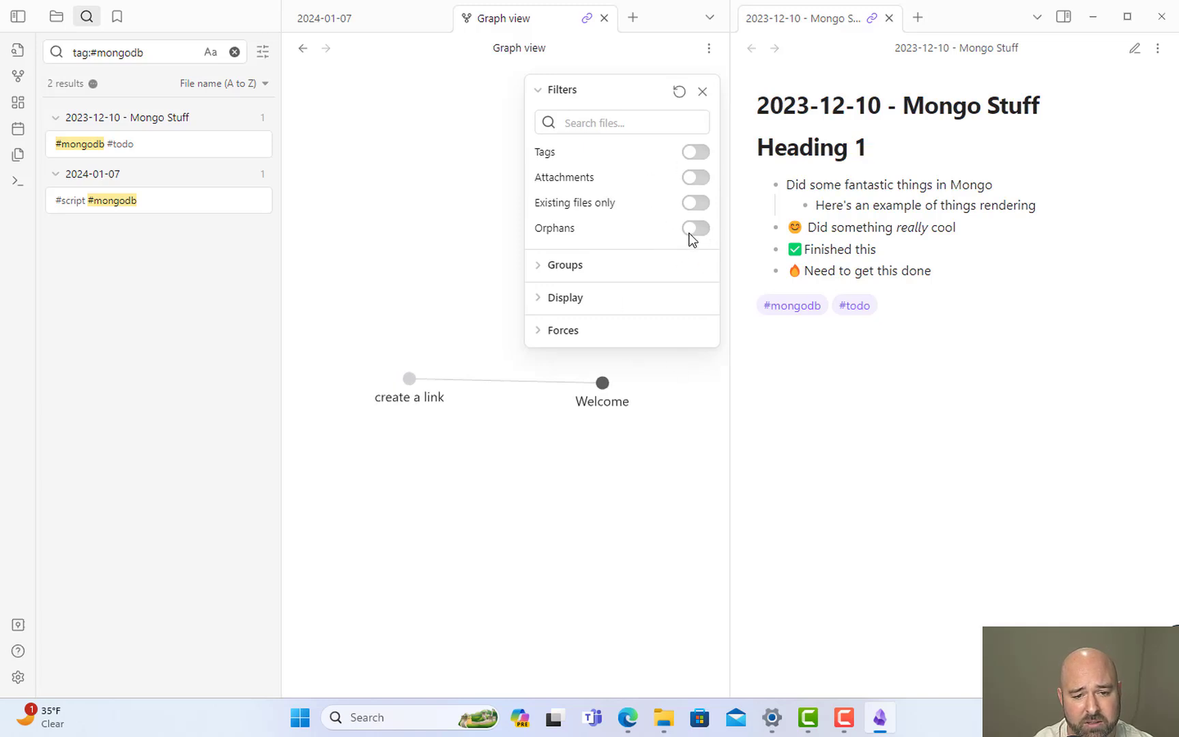
key("space")
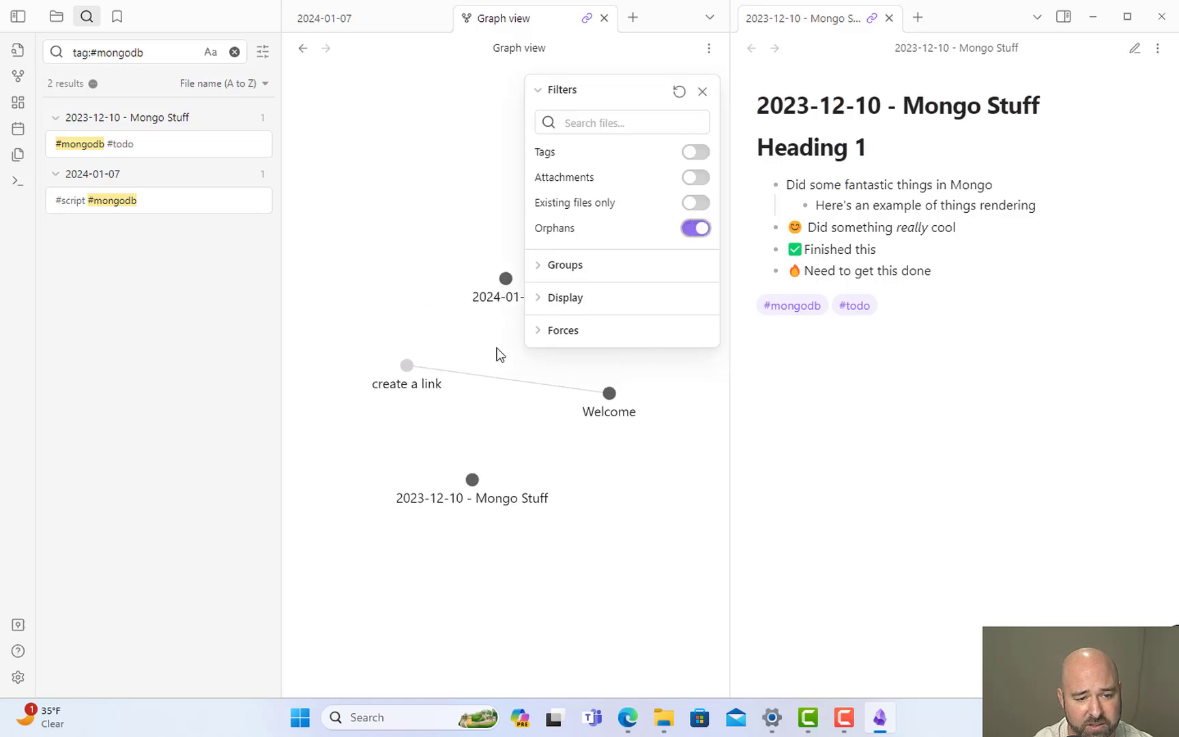
left_click(696, 229)
left_click(695, 152)
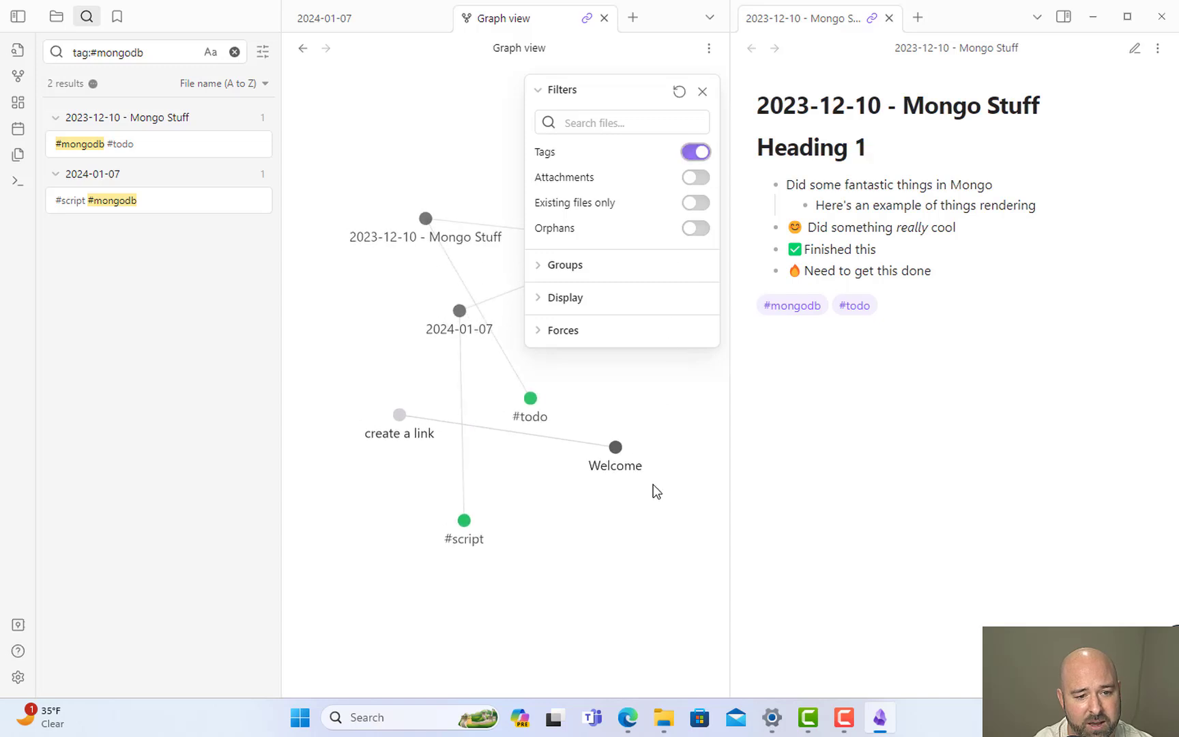
left_click(702, 92)
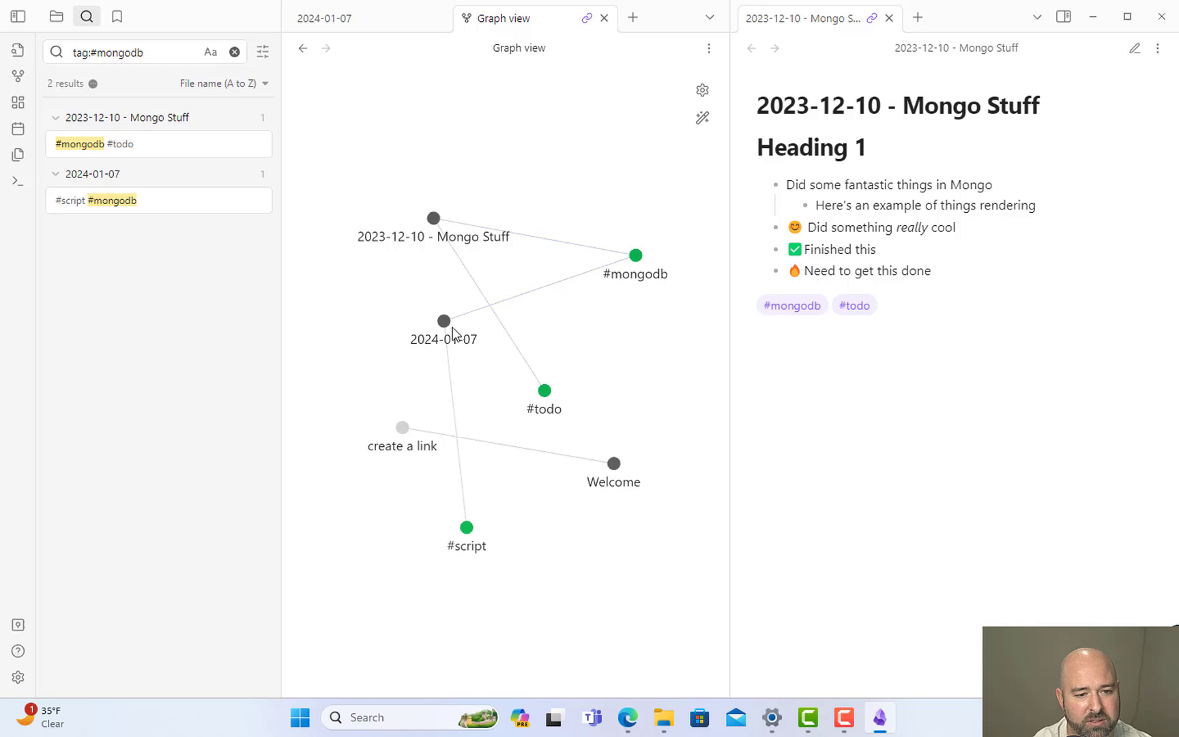
left_click(635, 256)
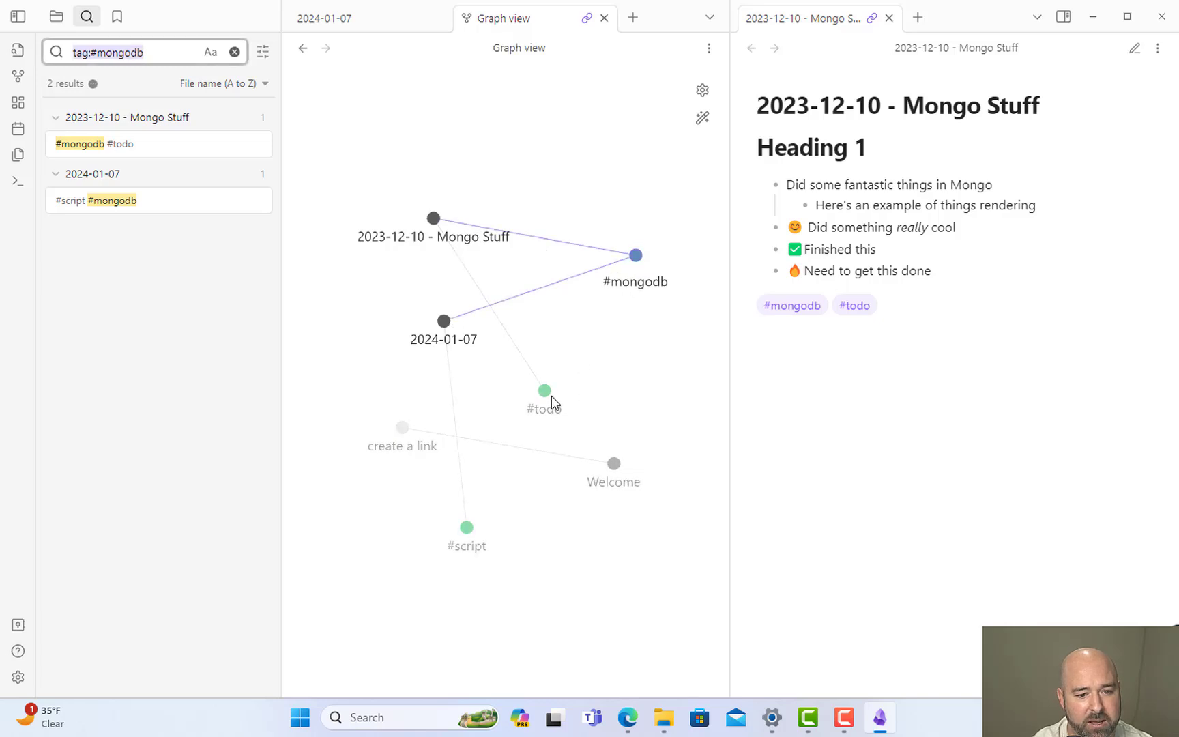
left_click(551, 395)
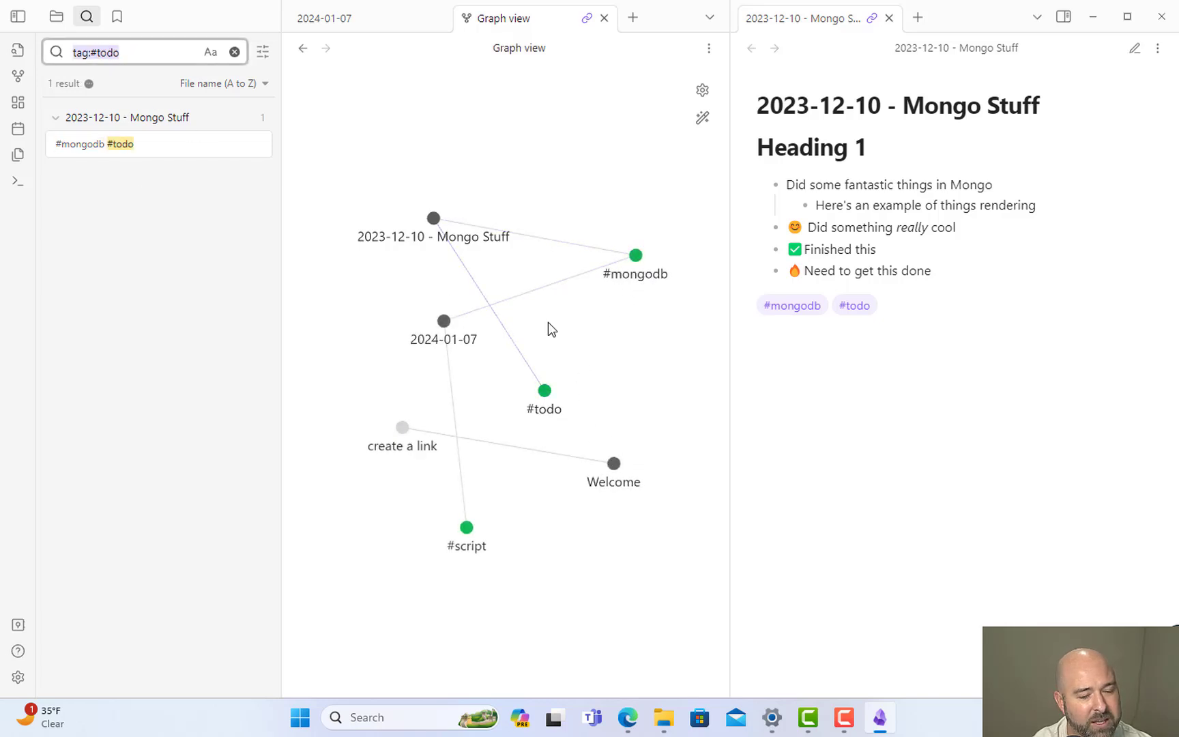
left_click(634, 257)
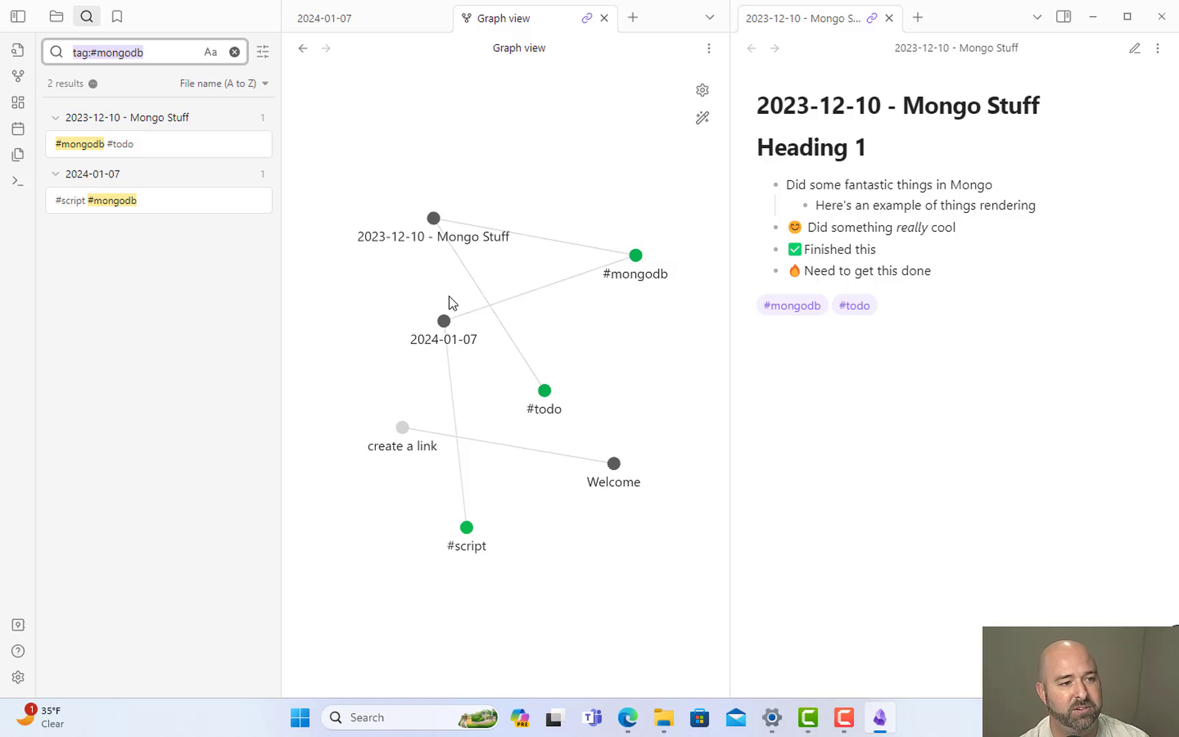
Switch to the 2024-01-07 note, preview tag suggestions below its tags, then remove the stray #.
left_click(399, 45)
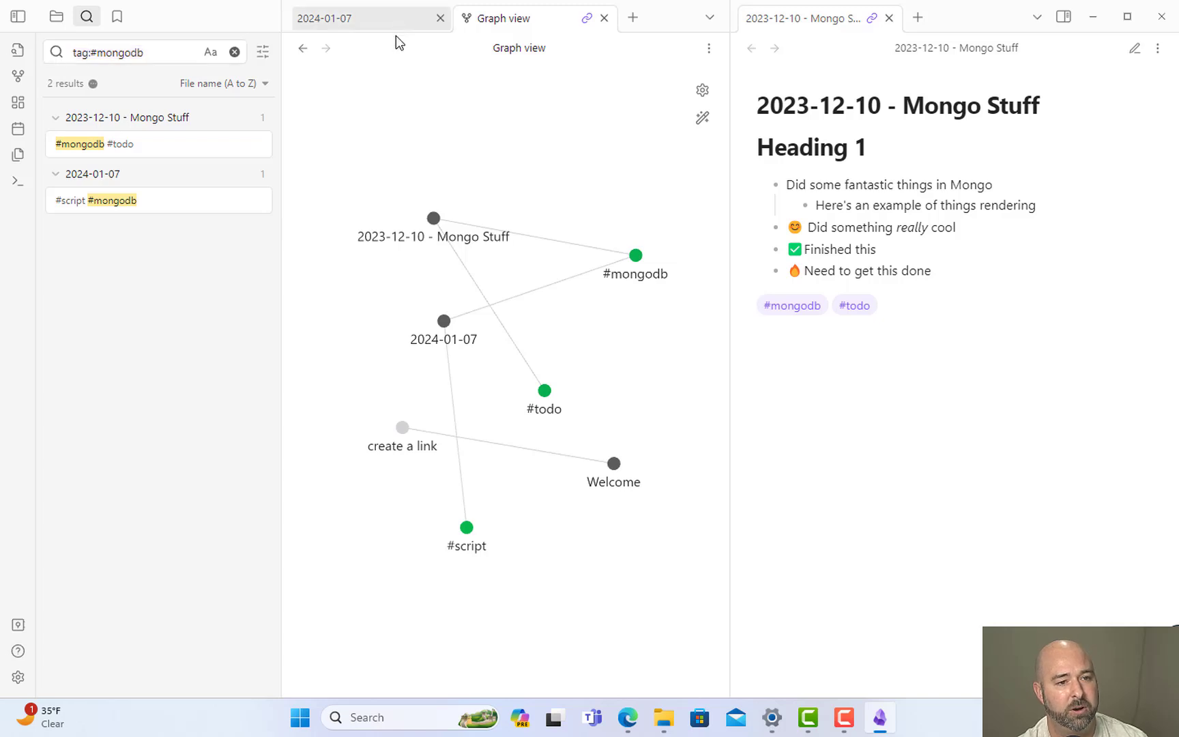
left_click(396, 28)
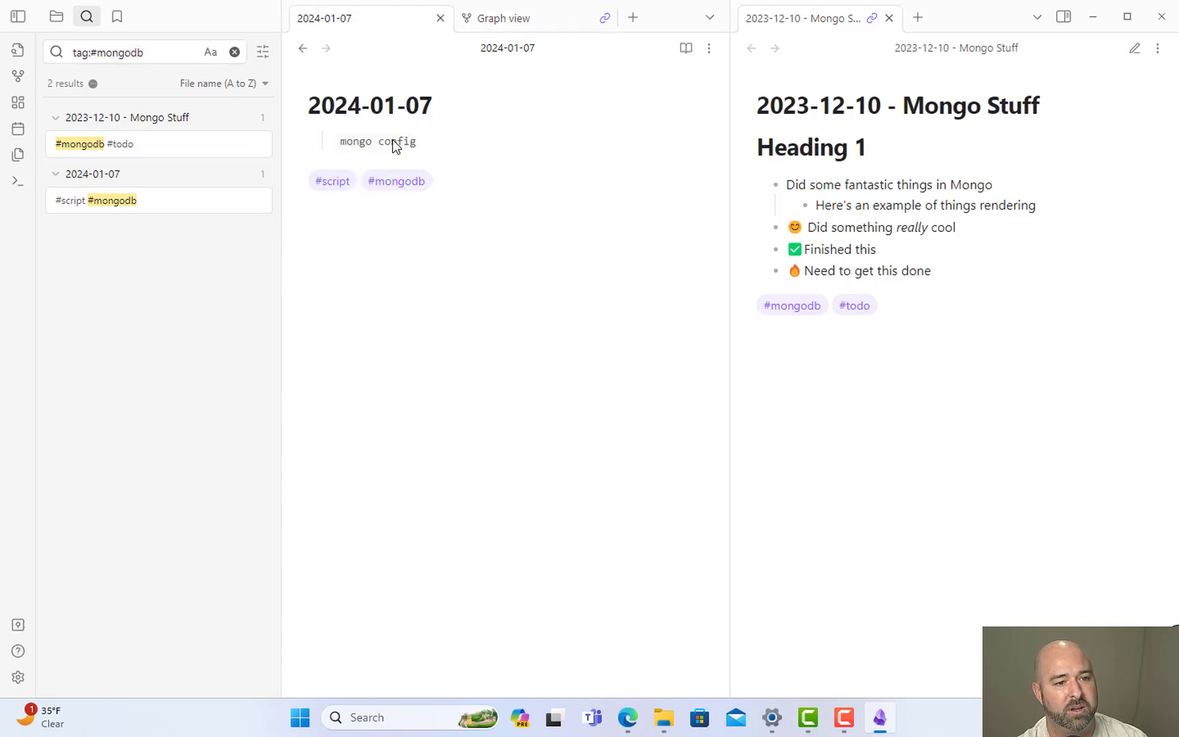
left_click(538, 222)
type("#")
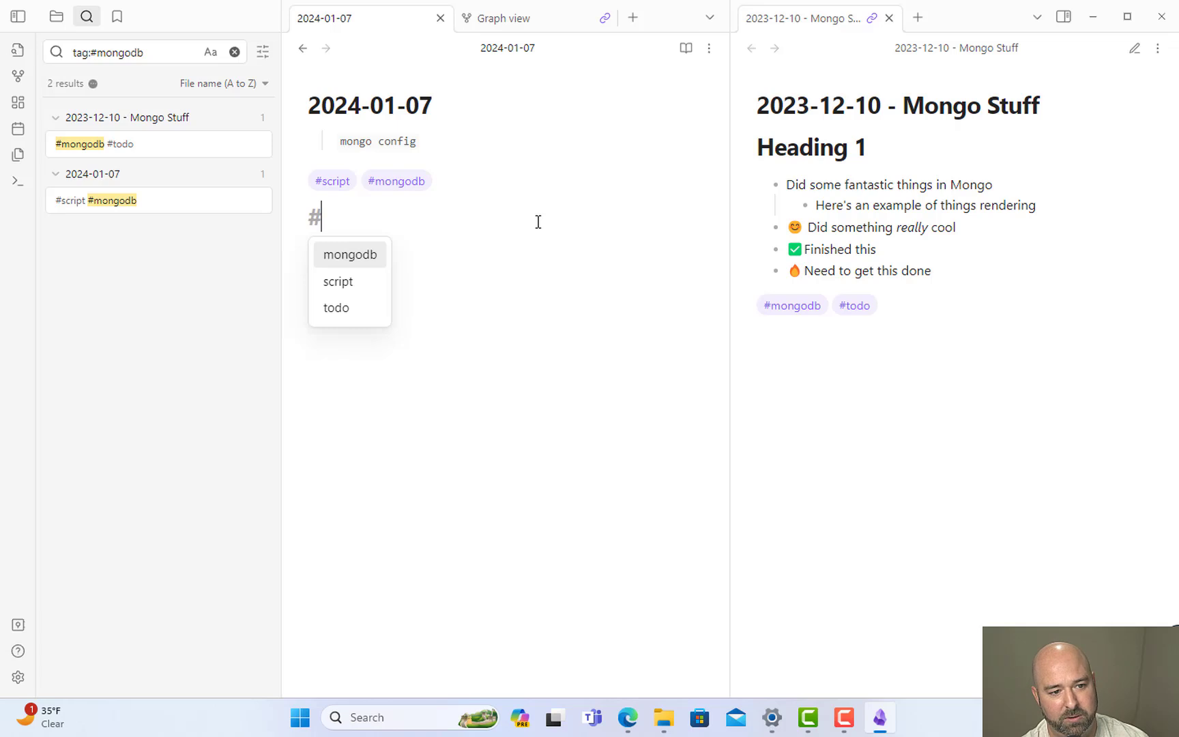
key("Down")
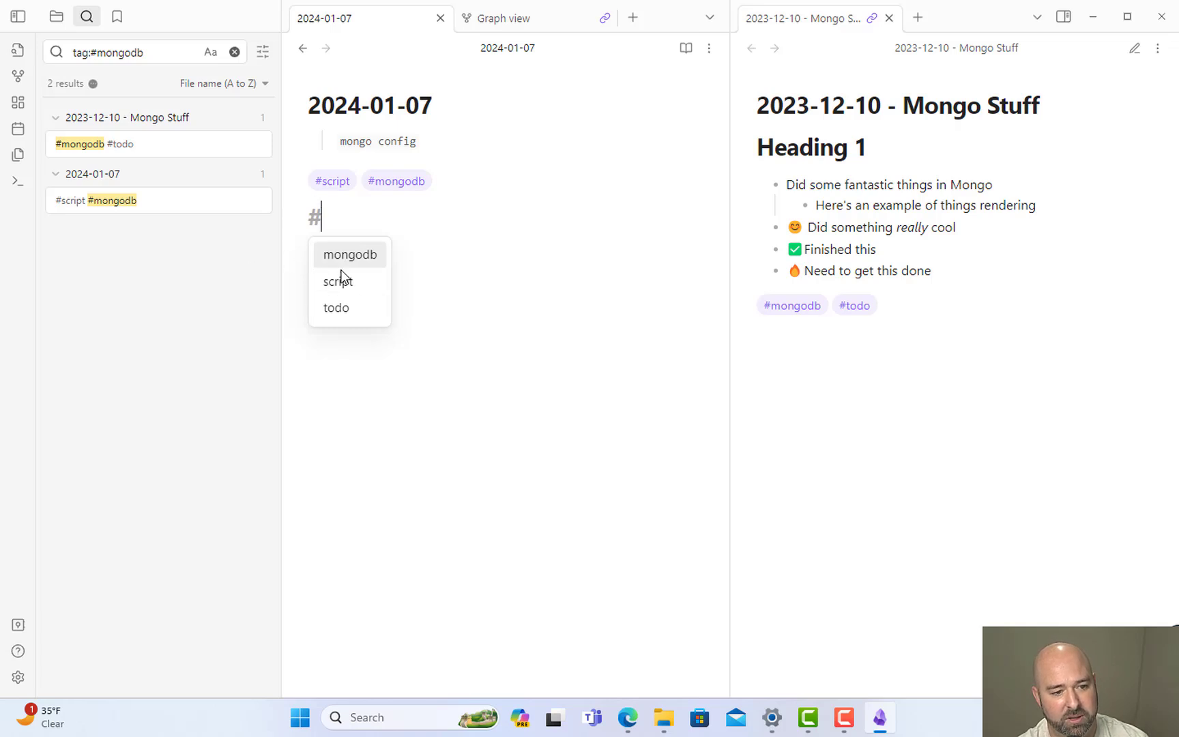
key("Escape")
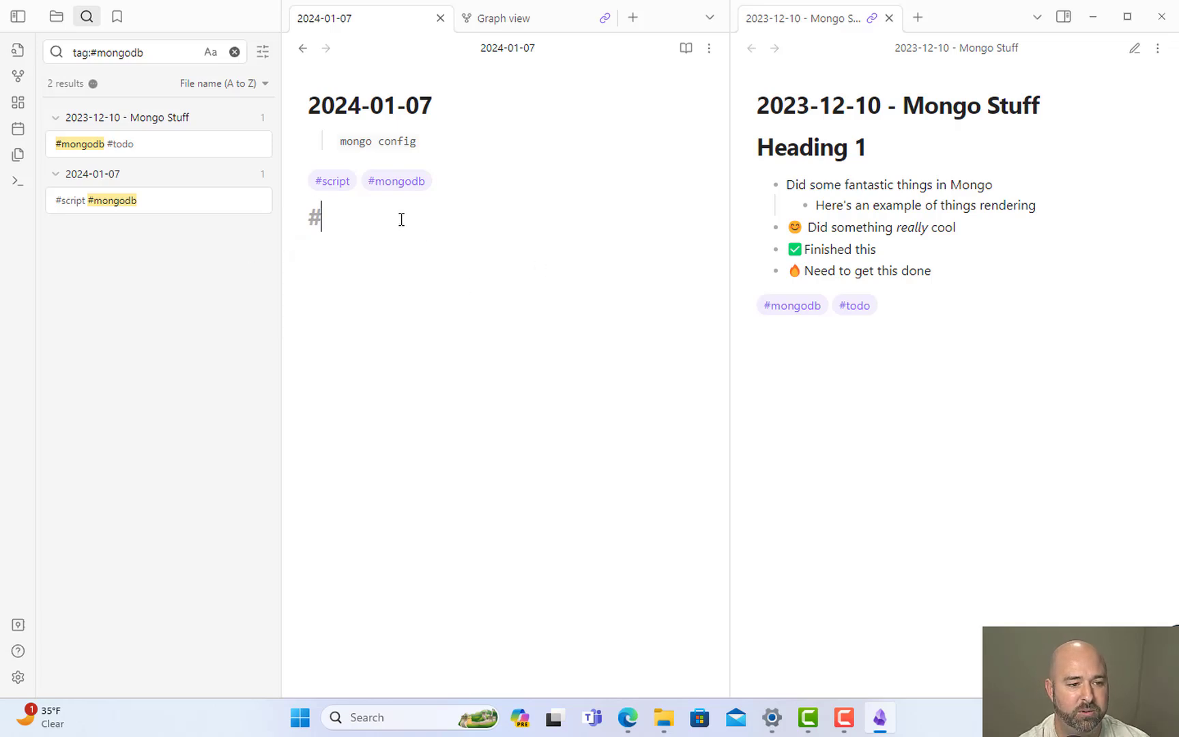
key("BackSpace")
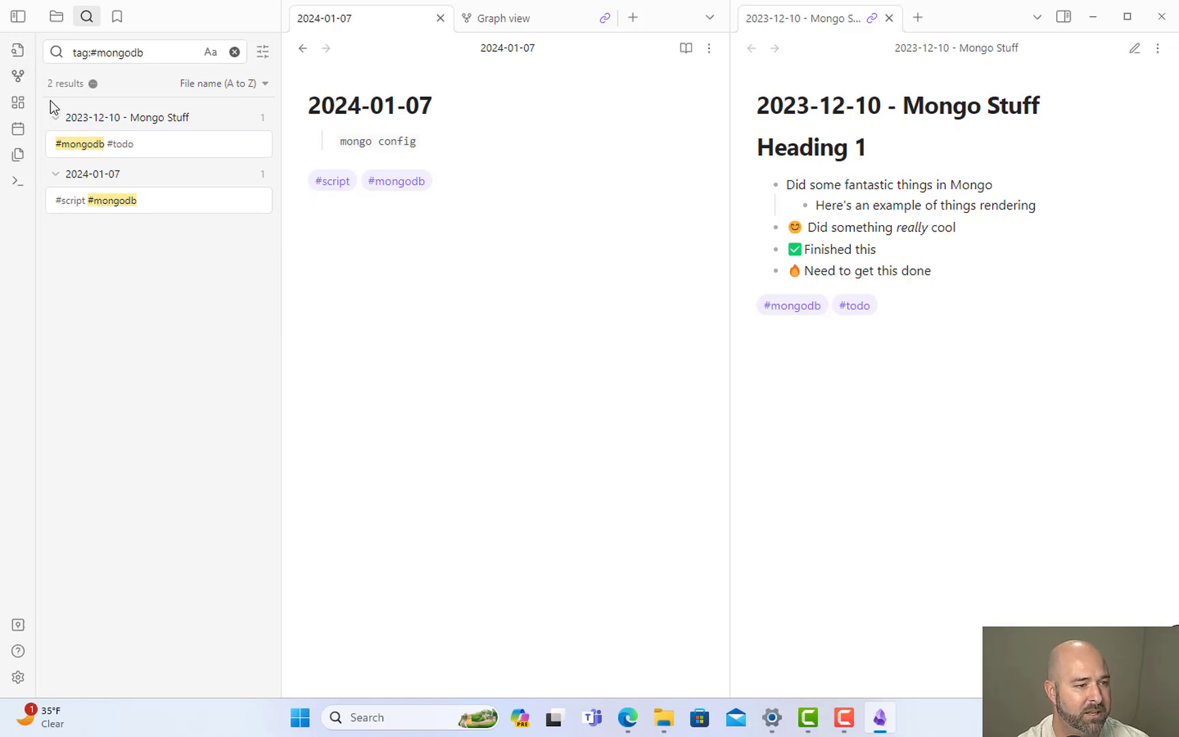
Create a Projects folder in the vault's file list.
left_click(56, 17)
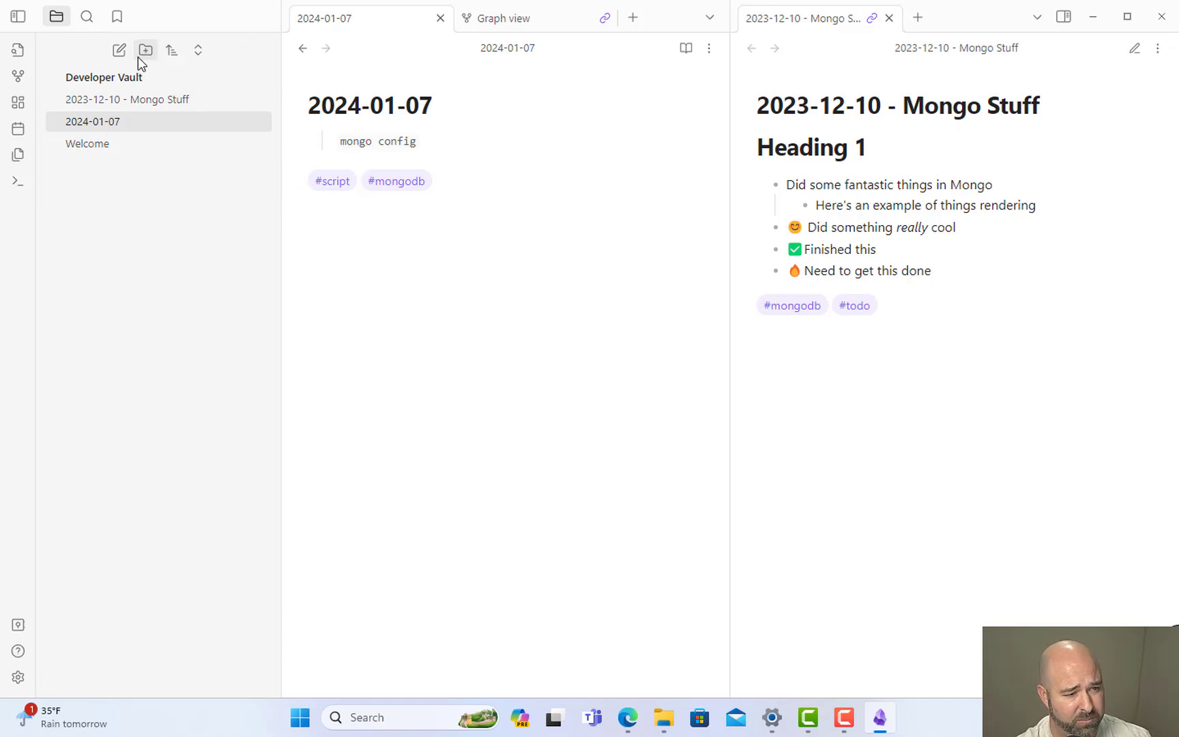
mouse_move(167, 126)
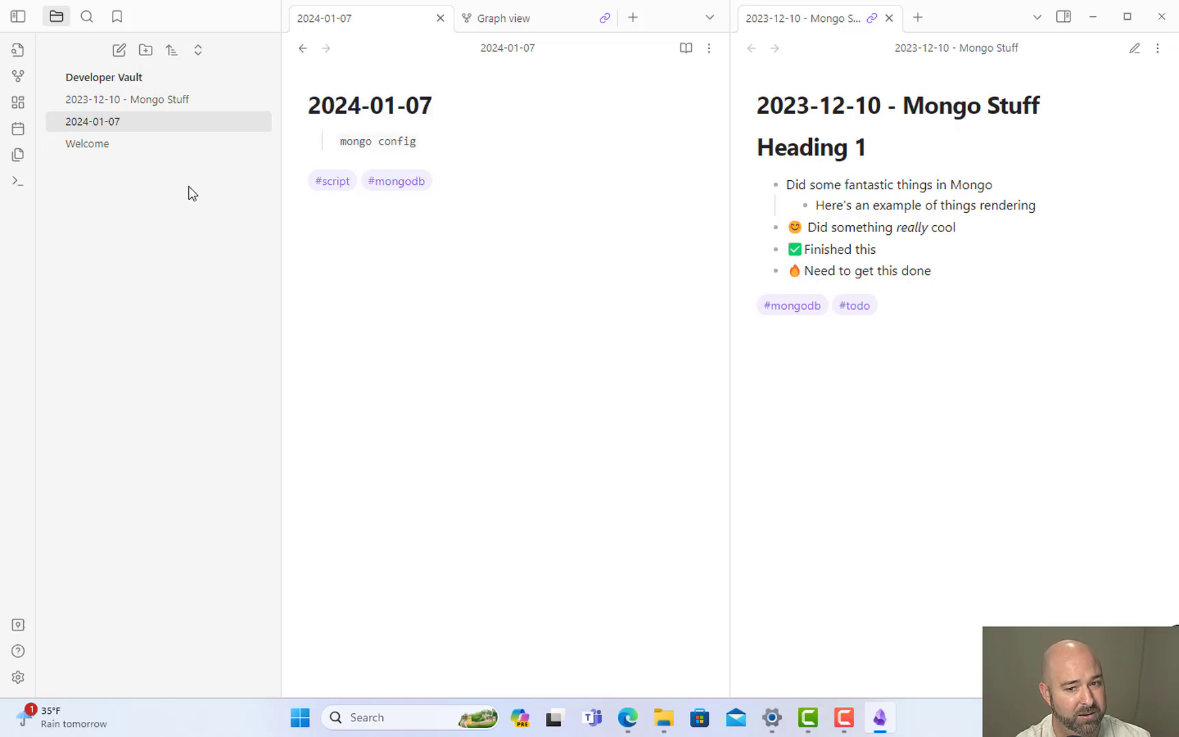
left_click(145, 50)
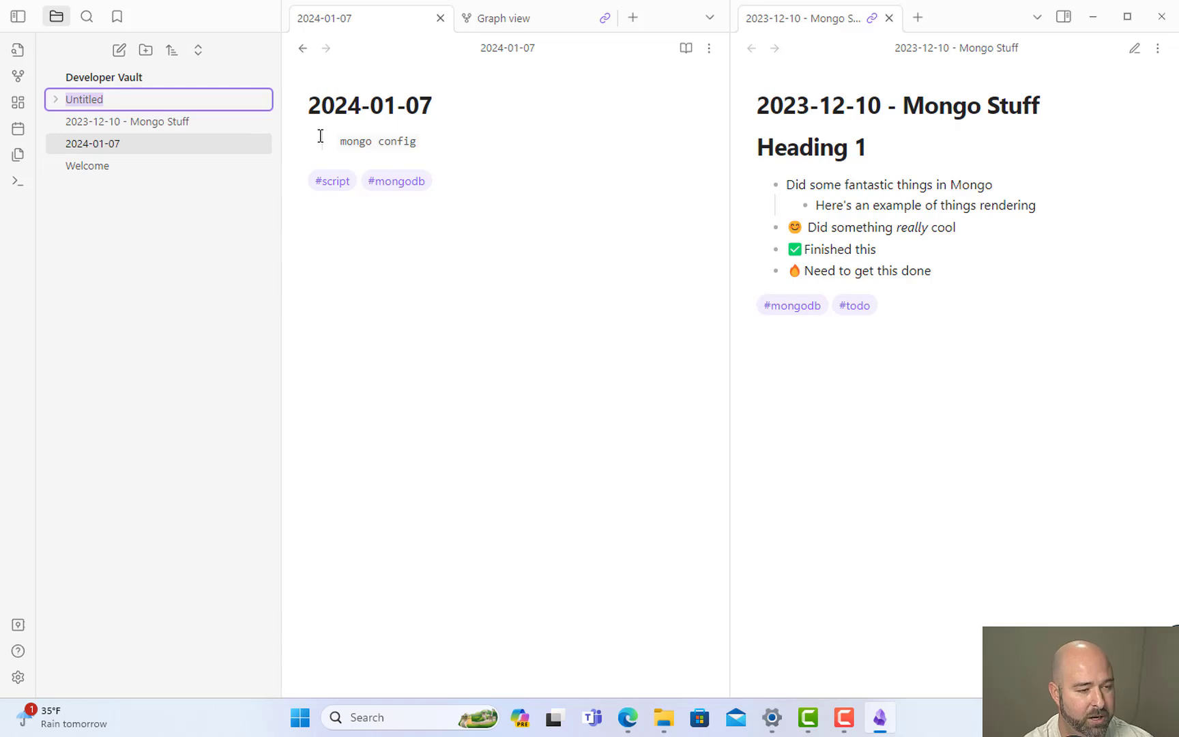
type("Projects")
key("Return")
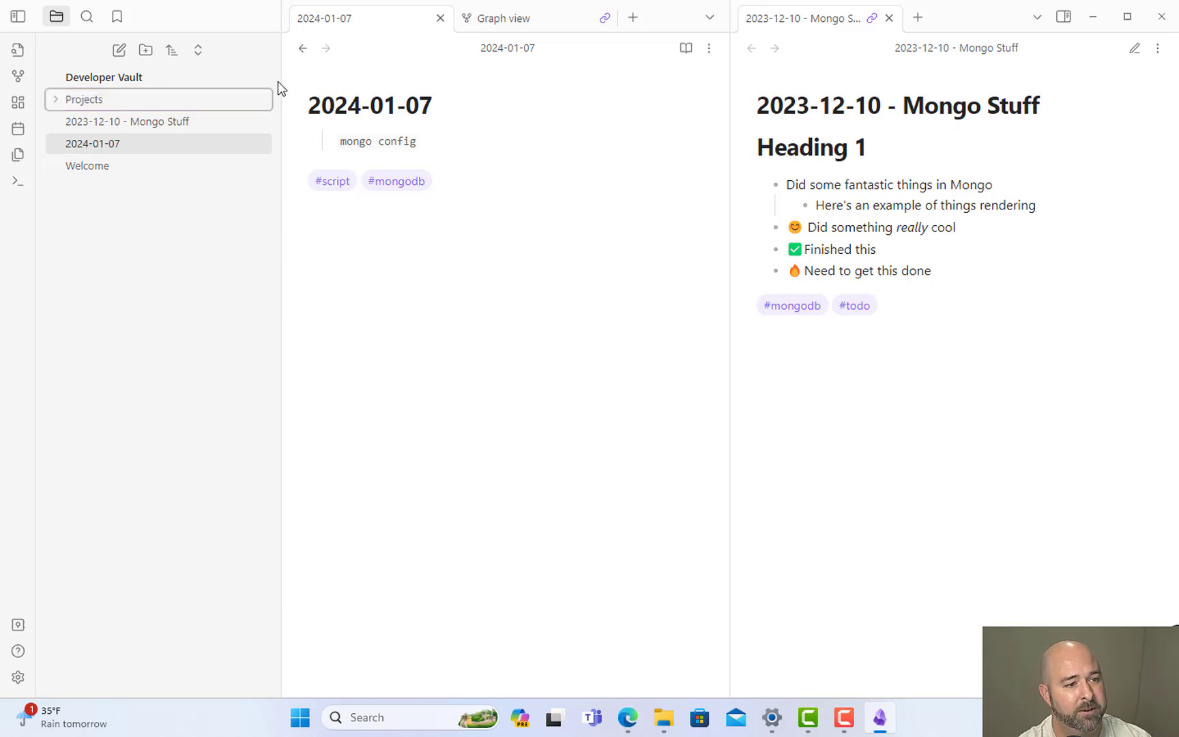
Add a 'Data streaming and real time analytics' subfolder in Projects and move 2024-01-07 into it.
right_click(89, 104)
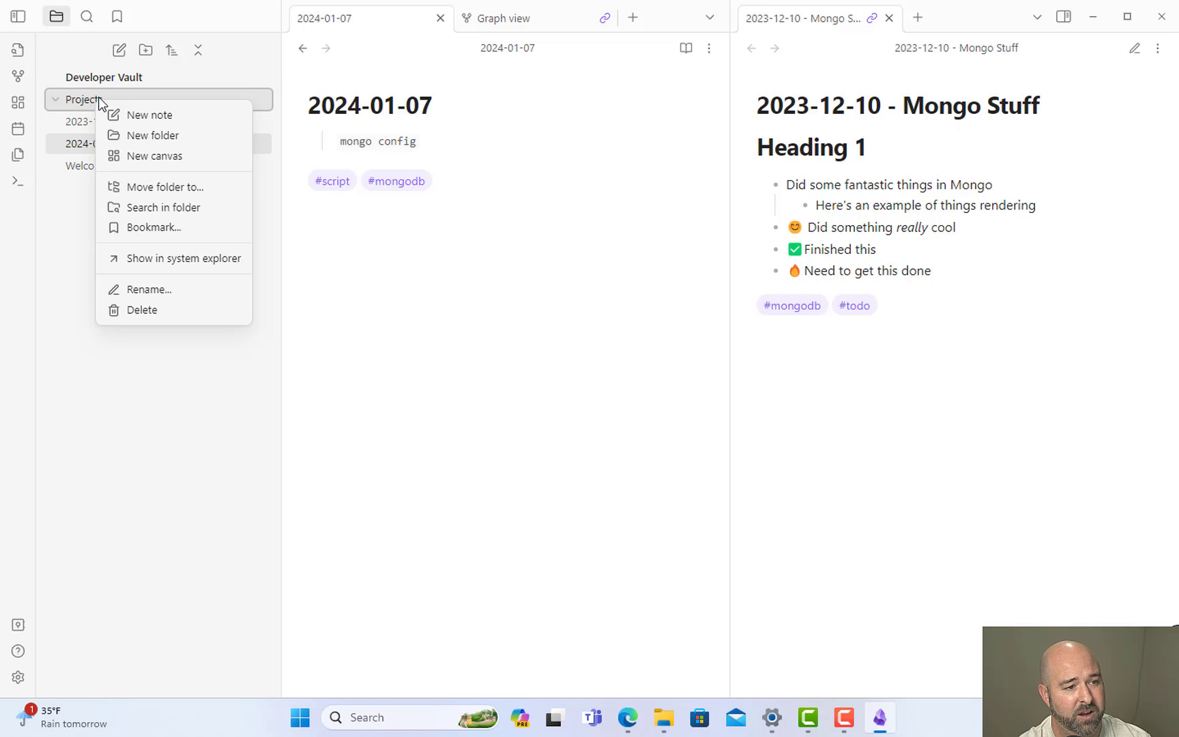
left_click(170, 133)
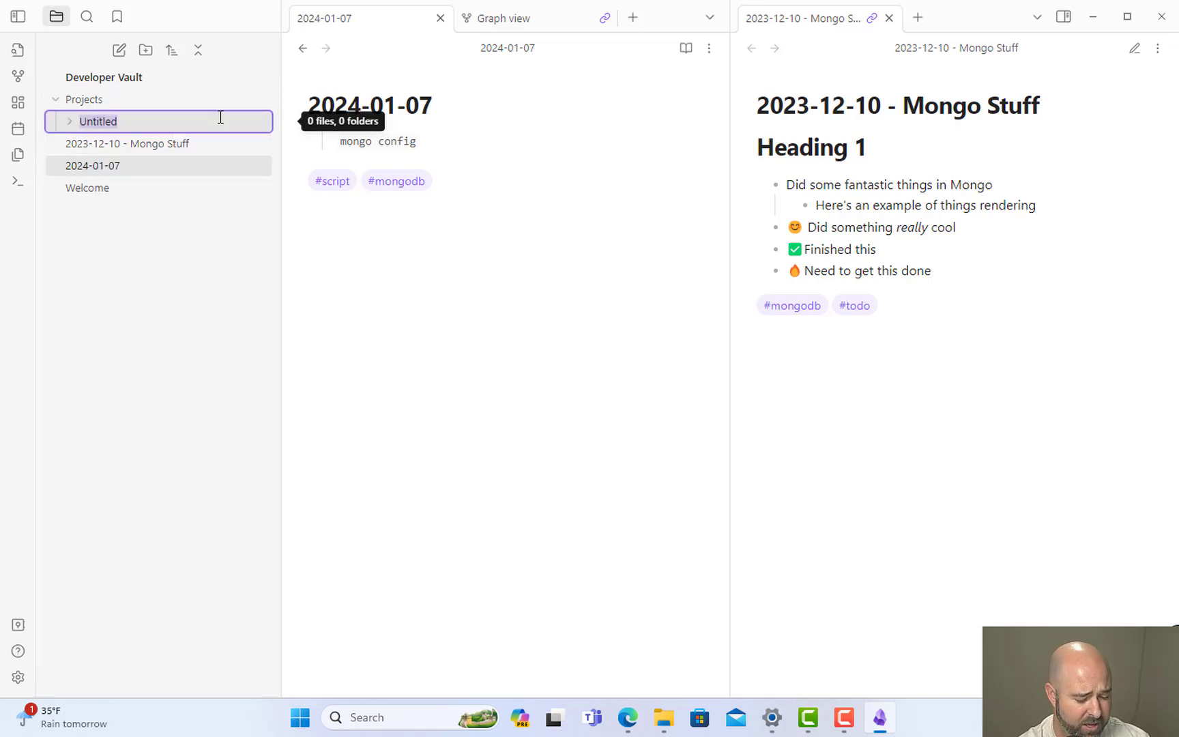
type("Data strea")
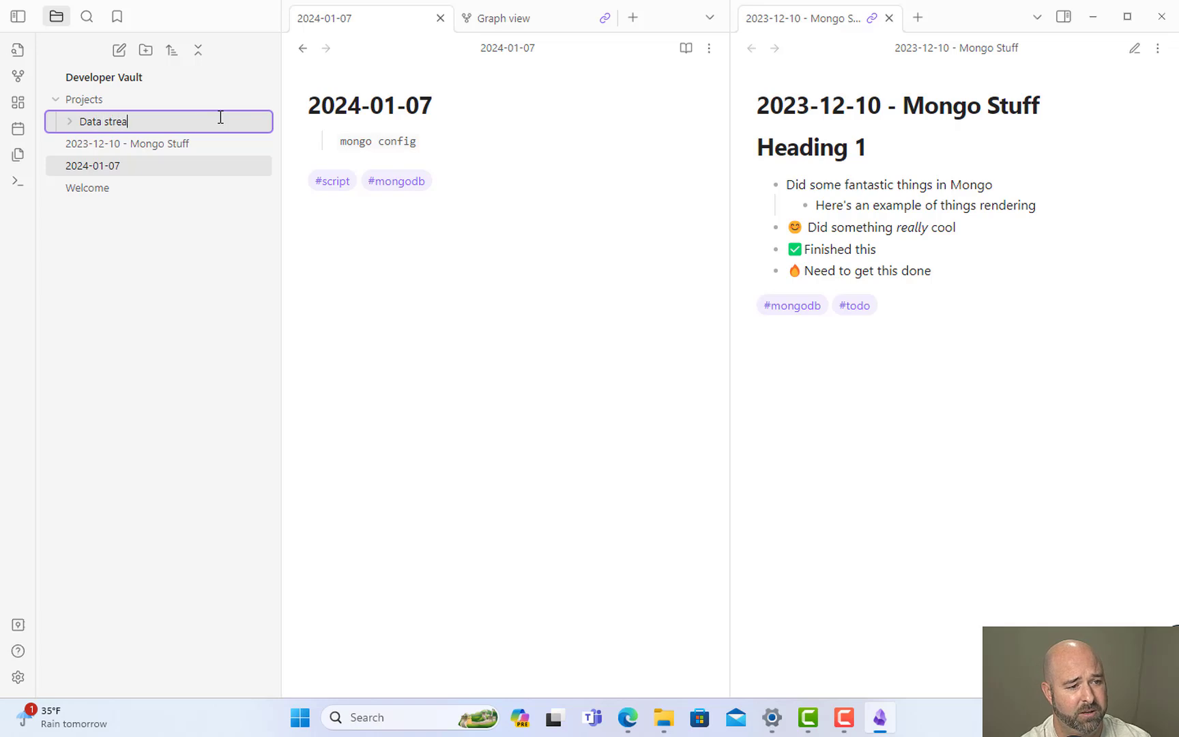
type("ming and real time ana")
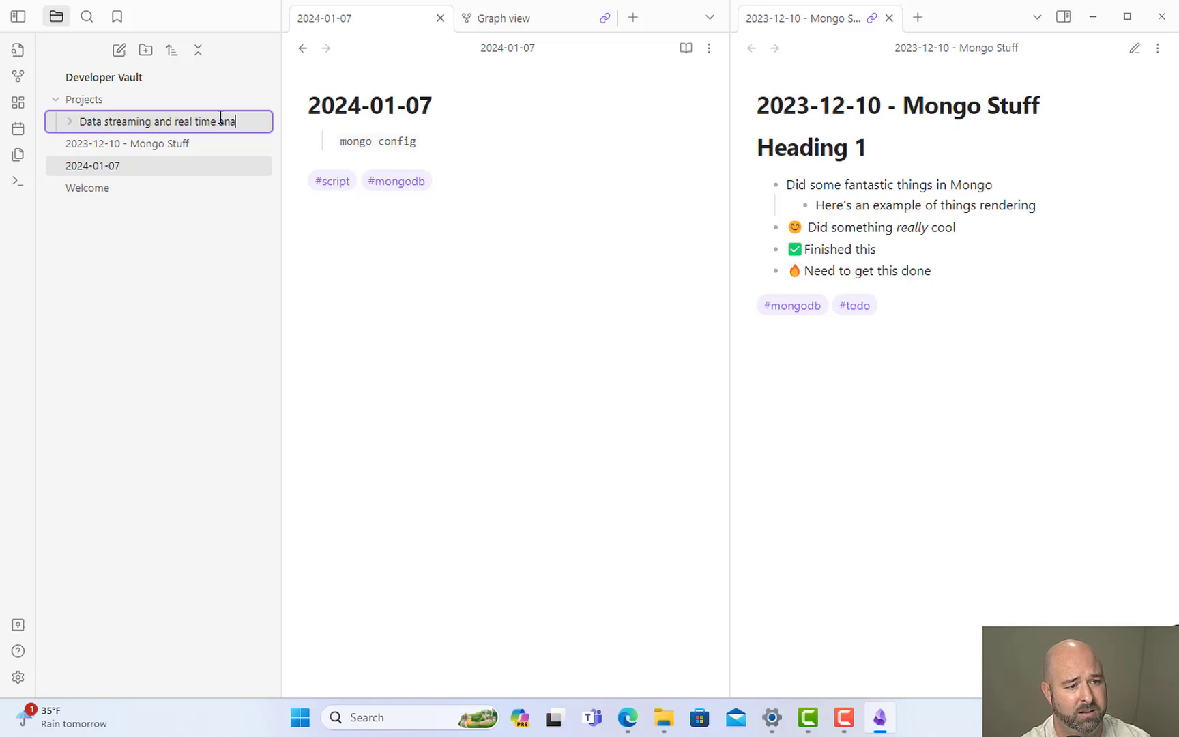
type("lytics")
key("Return")
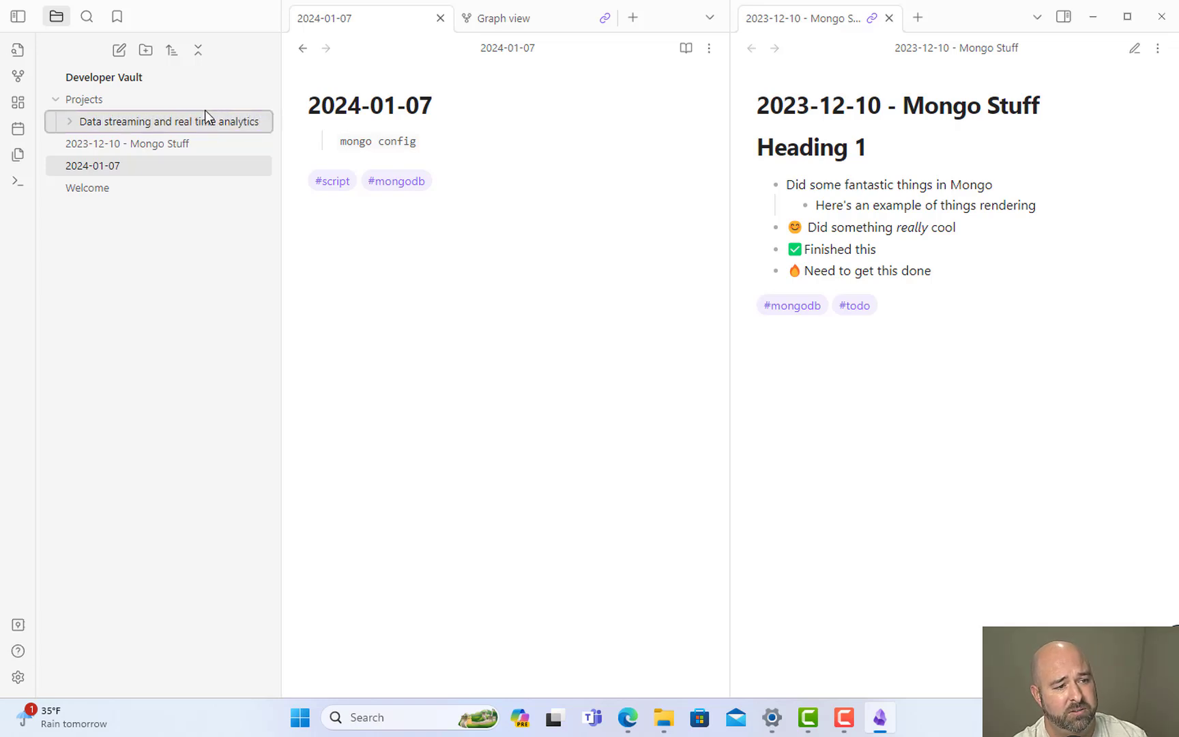
left_click_drag(126, 167, 163, 122)
left_click(69, 121)
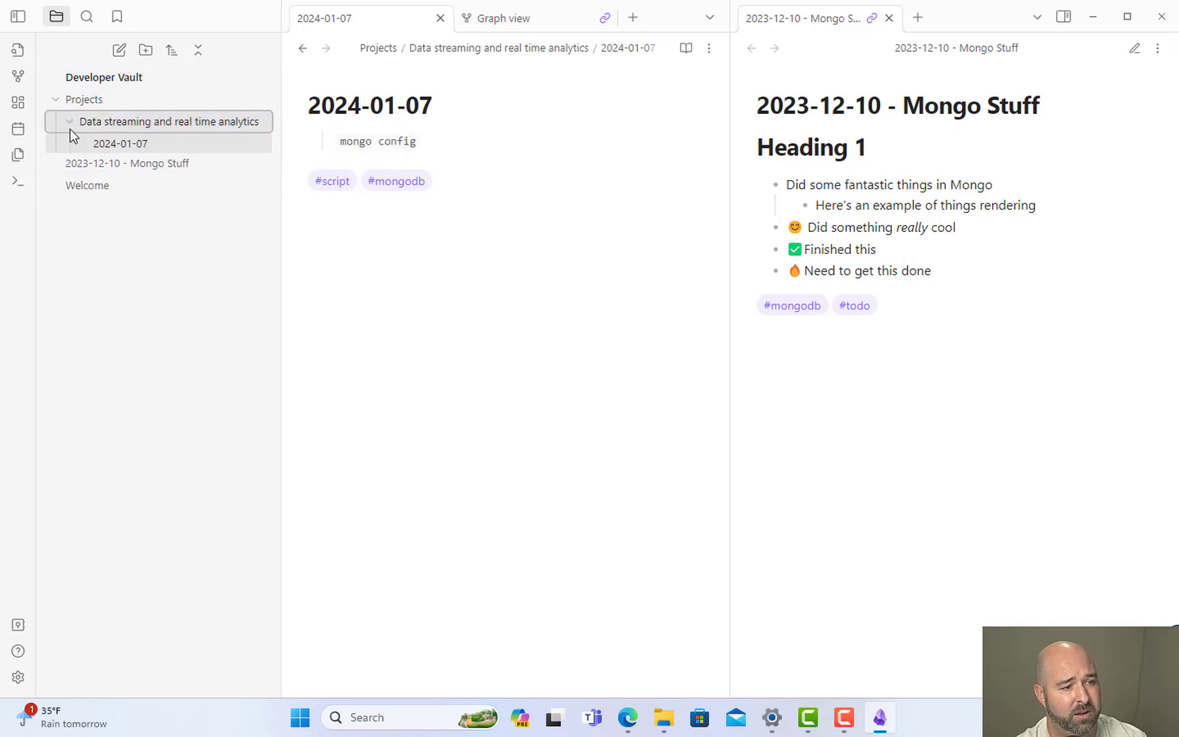
Create a top-level WIP folder, move '2023-12-10 - Mongo Stuff' into it, and collapse the folders.
left_click(69, 125)
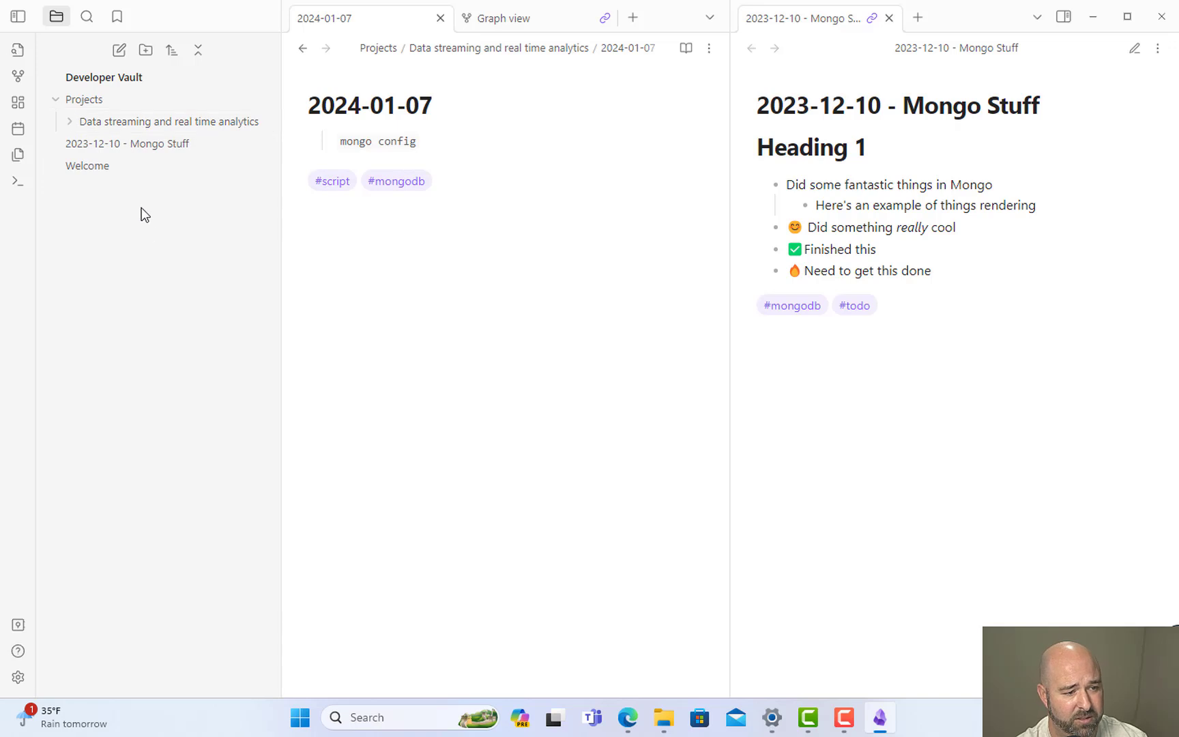
left_click(145, 50)
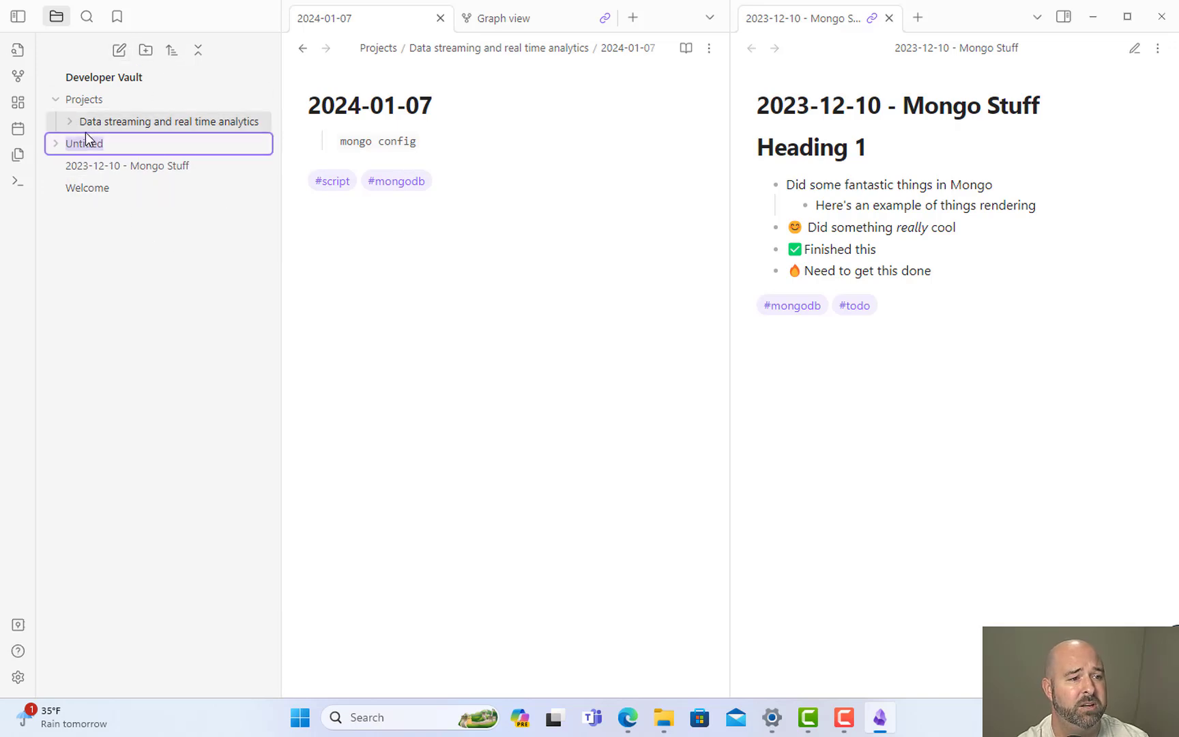
type("WIP")
key("Return")
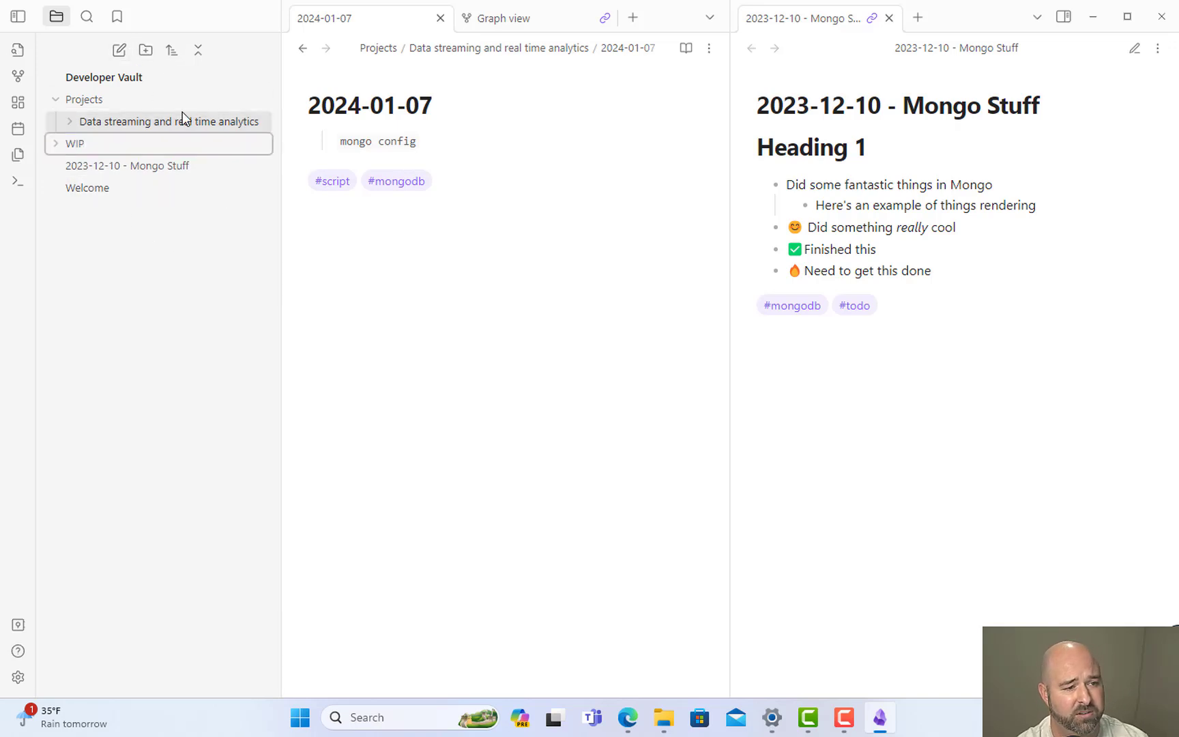
left_click_drag(171, 172, 74, 145)
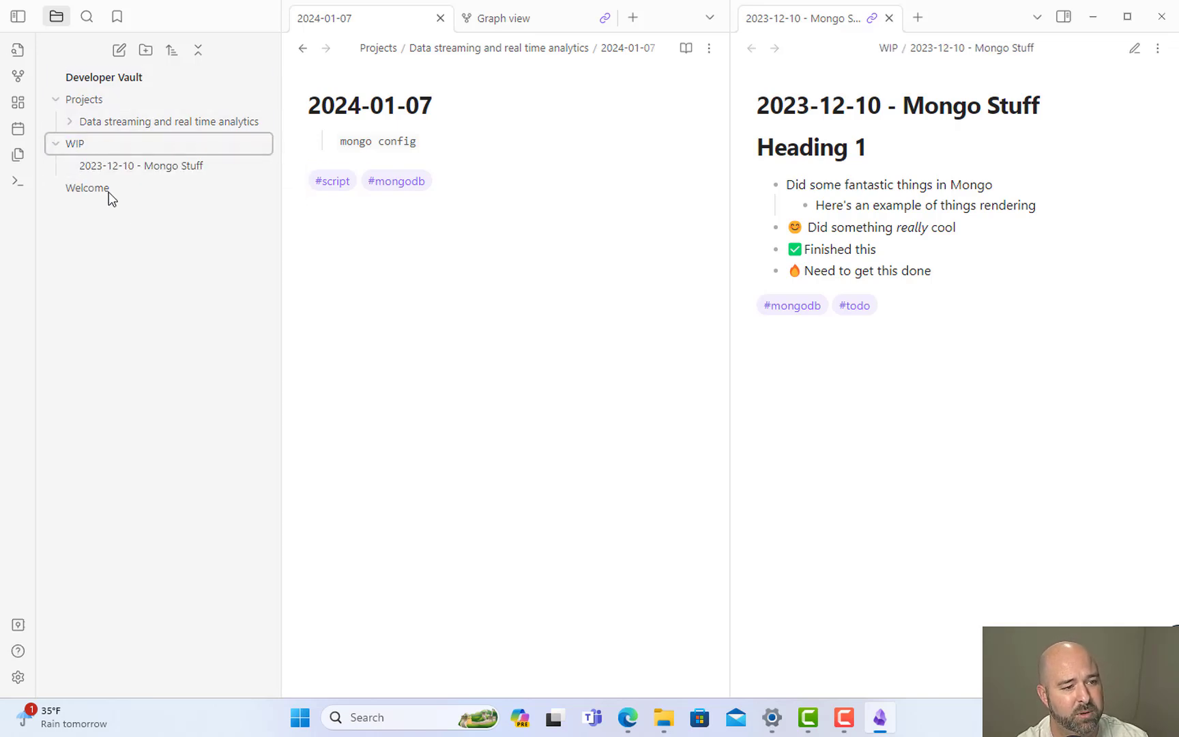
left_click(55, 143)
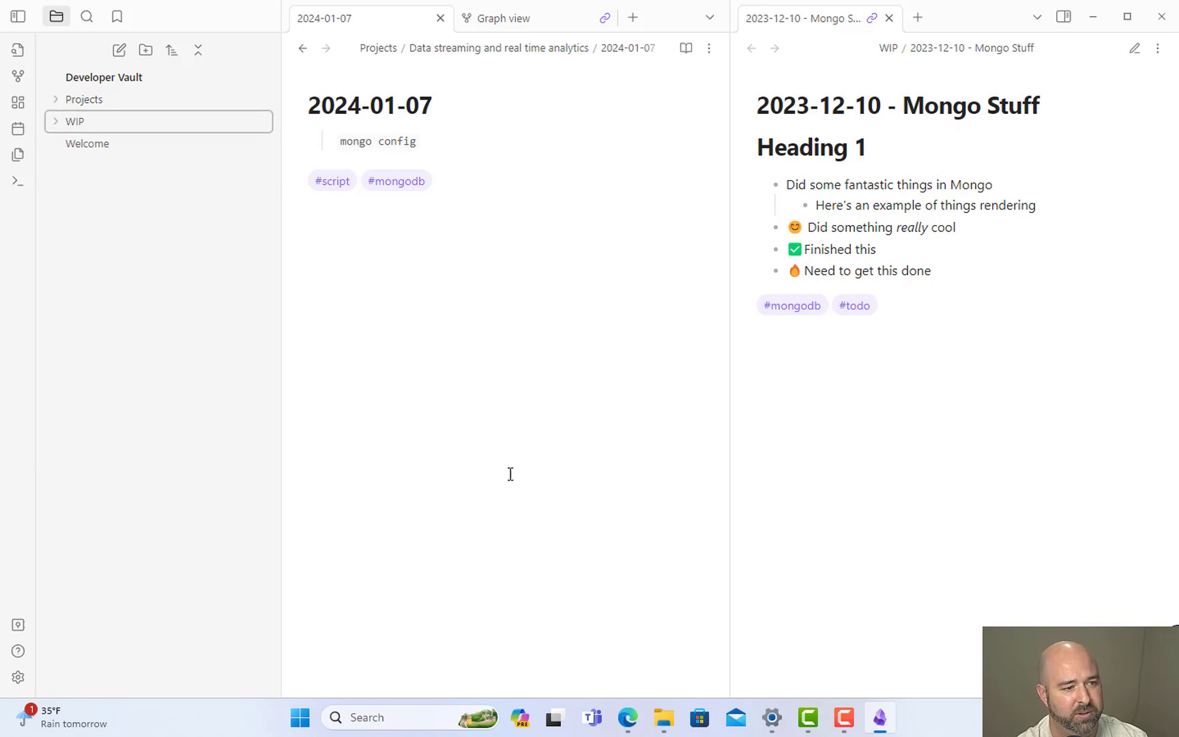
left_click(488, 437)
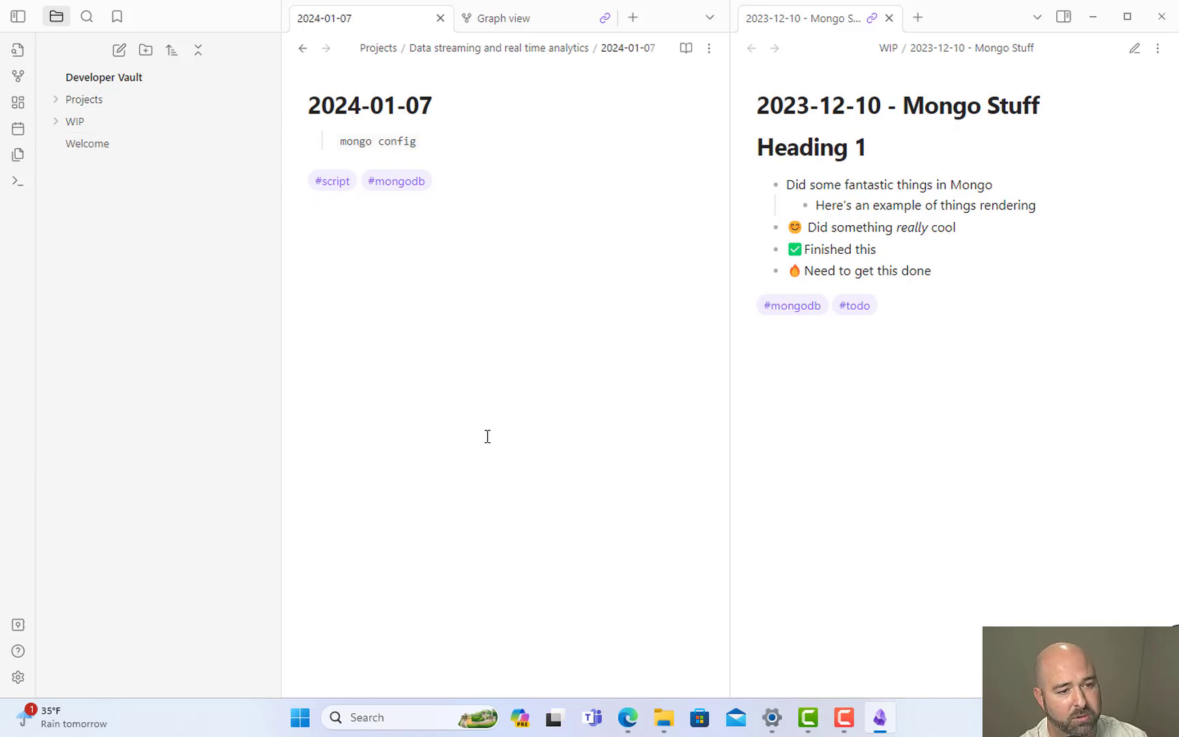
Replace the tag:#mongodb search with the date 2024-01, then clear the search.
key("ctrl+shift+f")
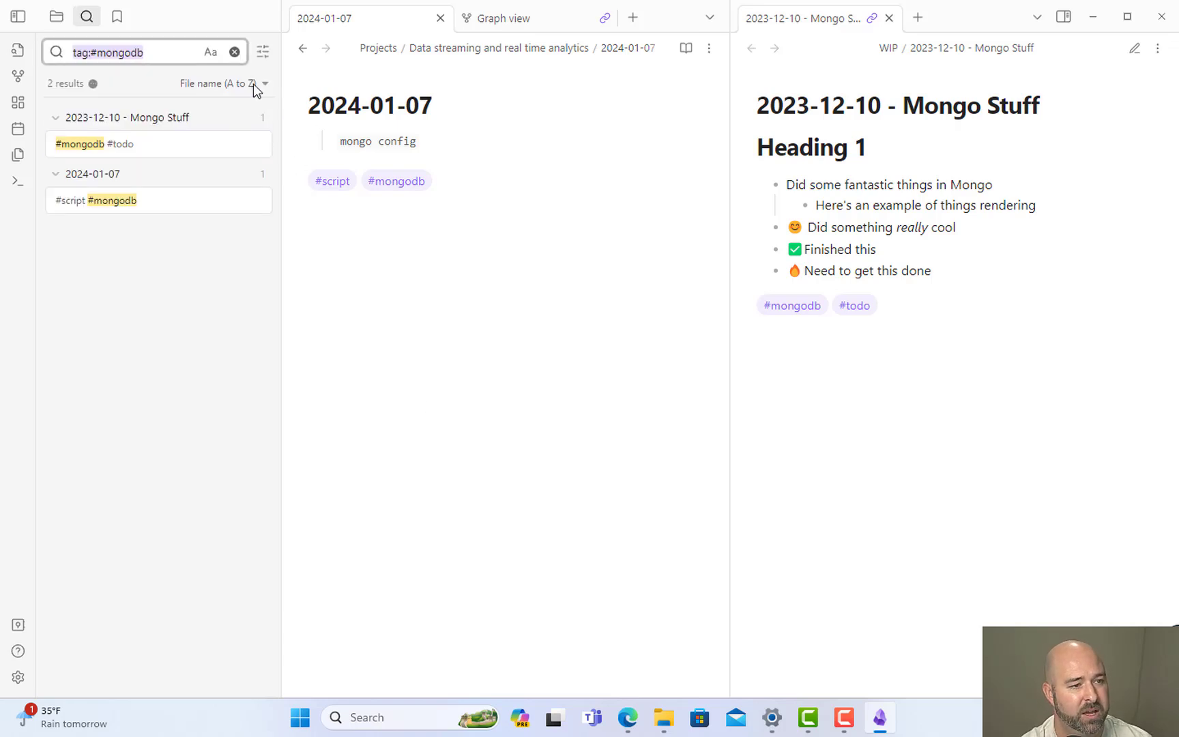
key("BackSpace")
type("2024")
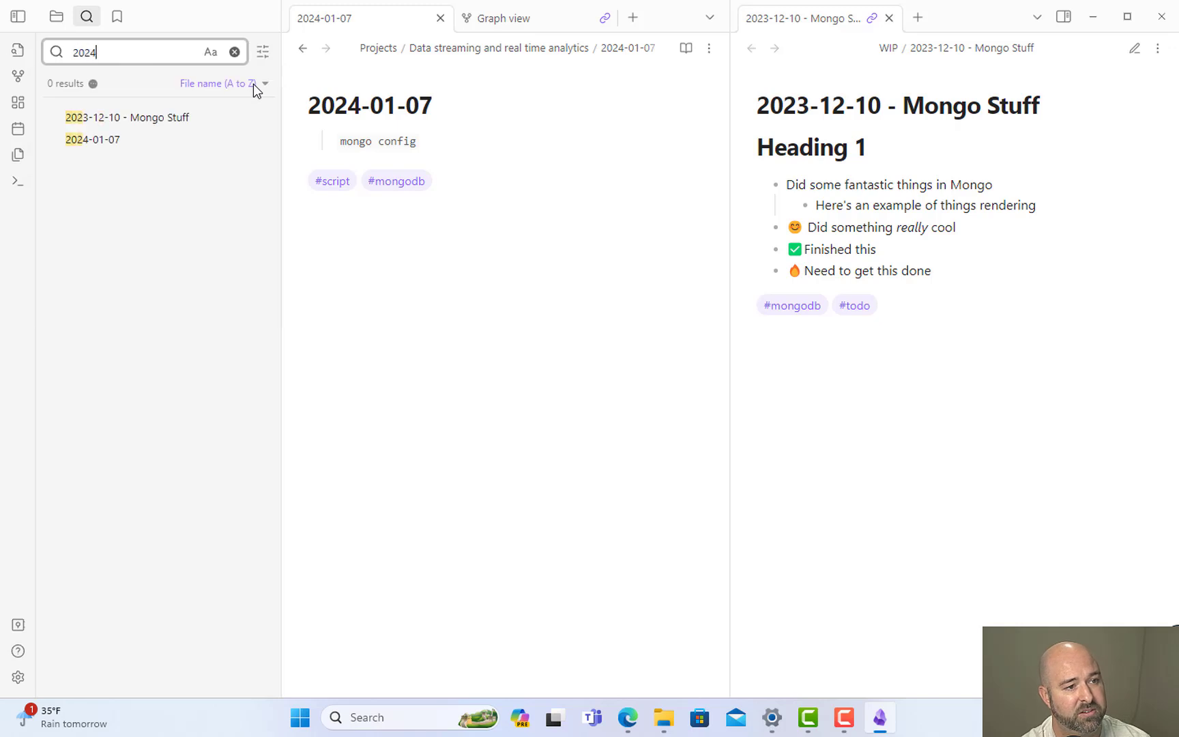
type("-01")
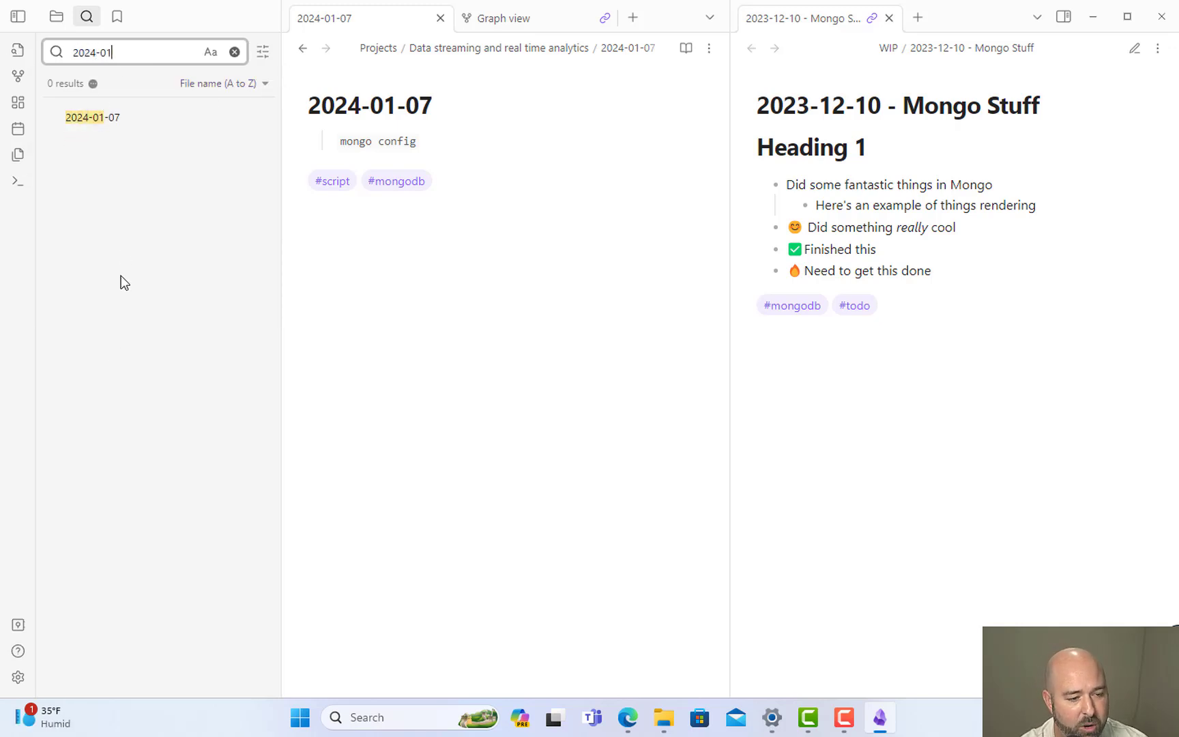
left_click(234, 52)
Type '2023-12-01 - did some interesting things' and '2023-12-20 - found another thing' below the tags.
left_click(432, 240)
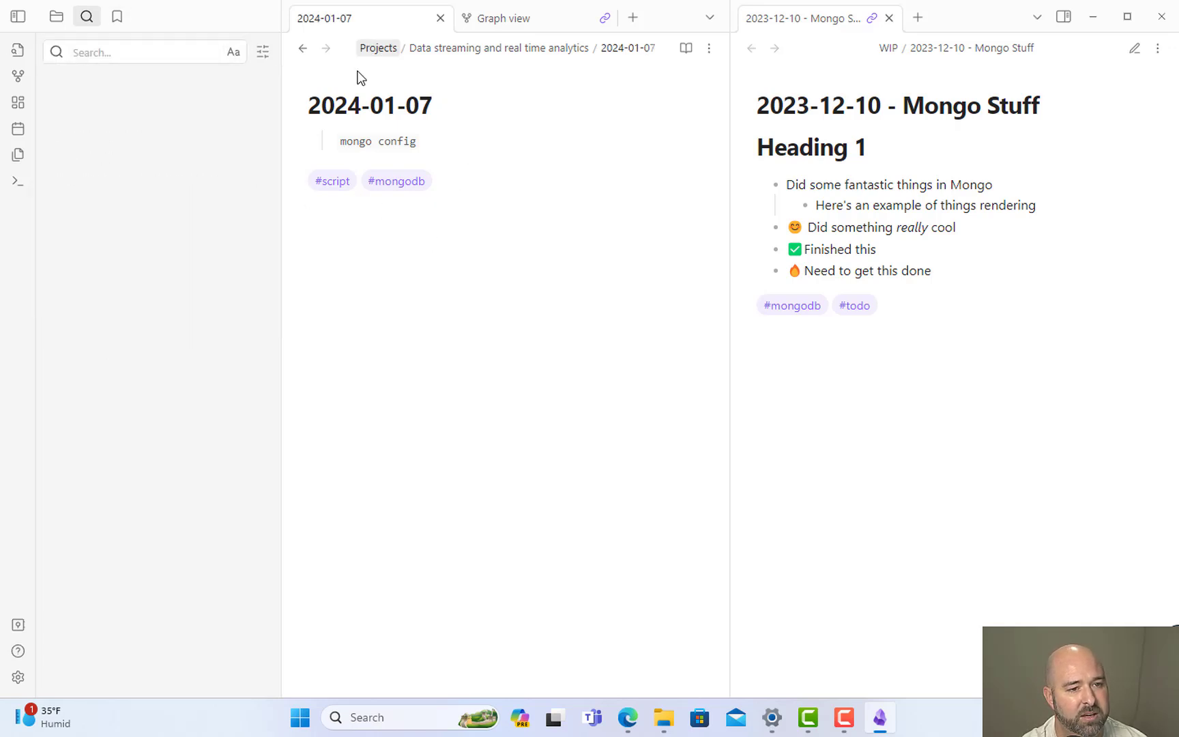
type("202")
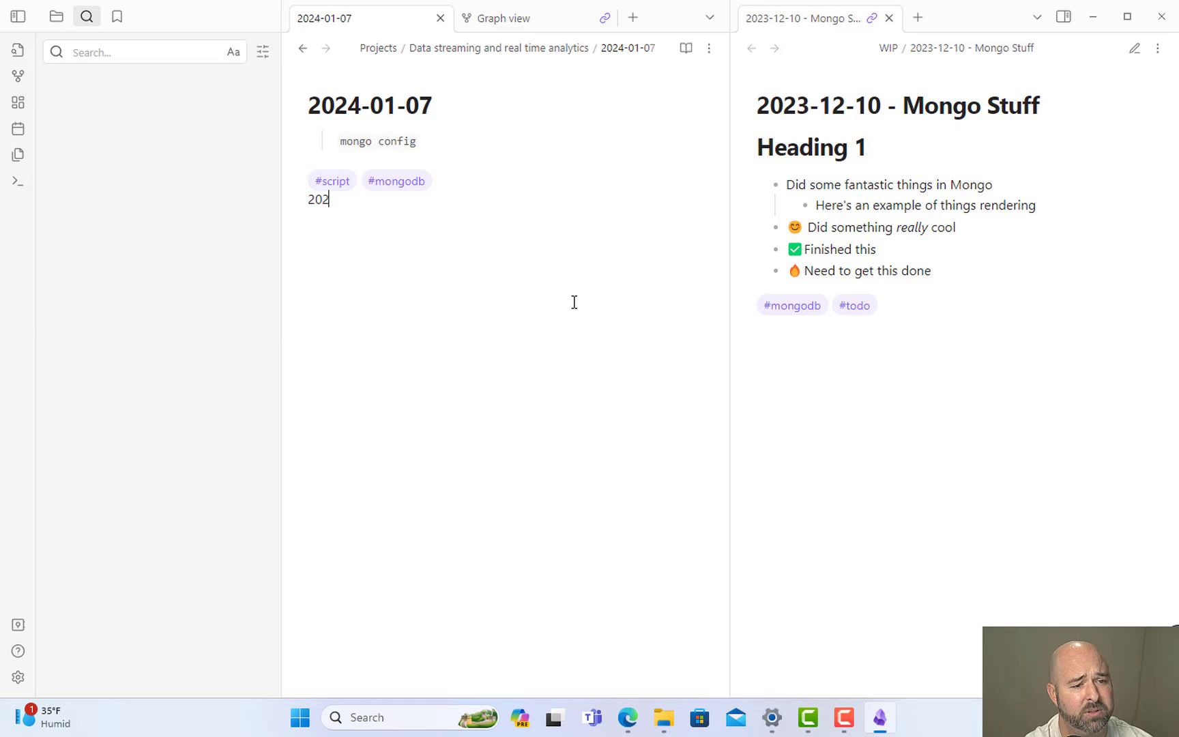
type("3-")
key("BackSpace")
type("3-")
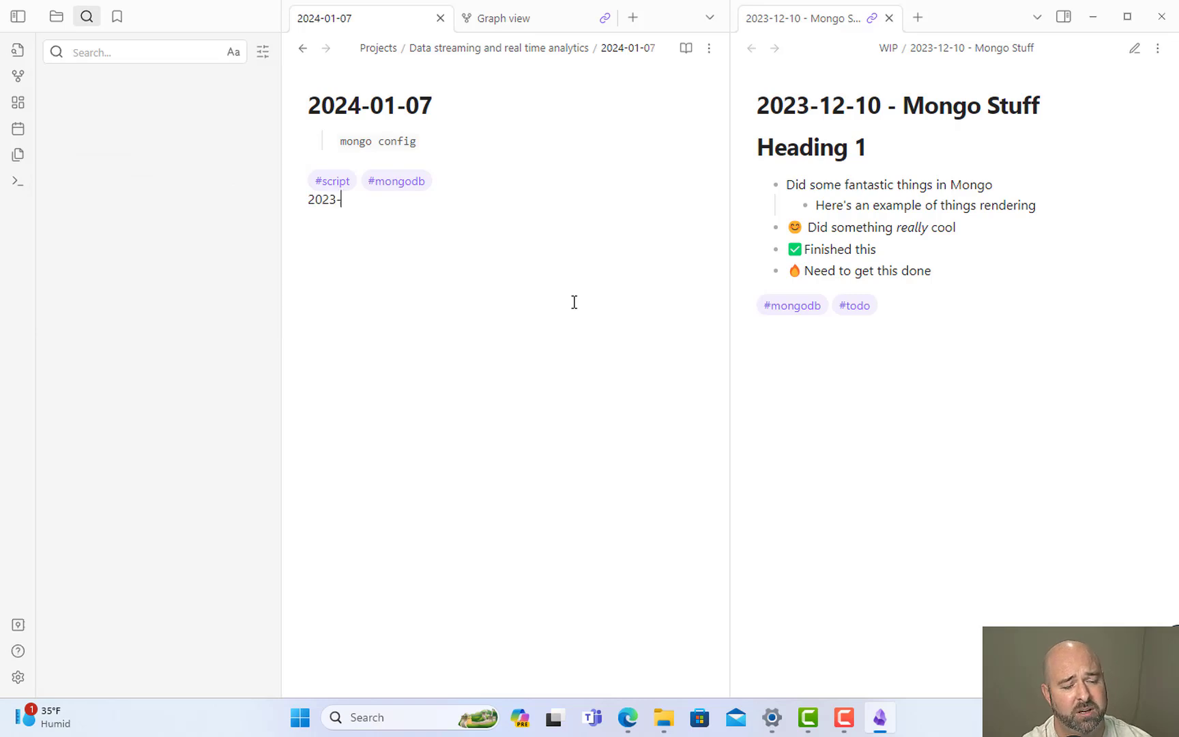
type("12-01")
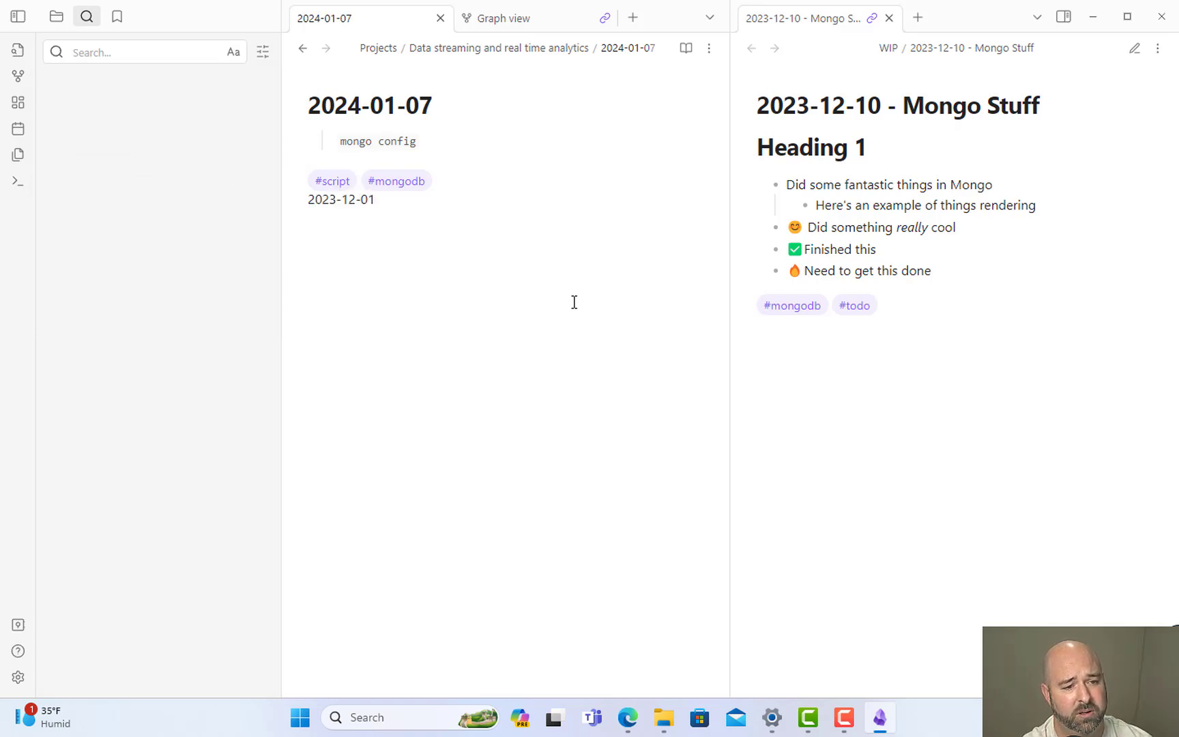
type(" - did some in")
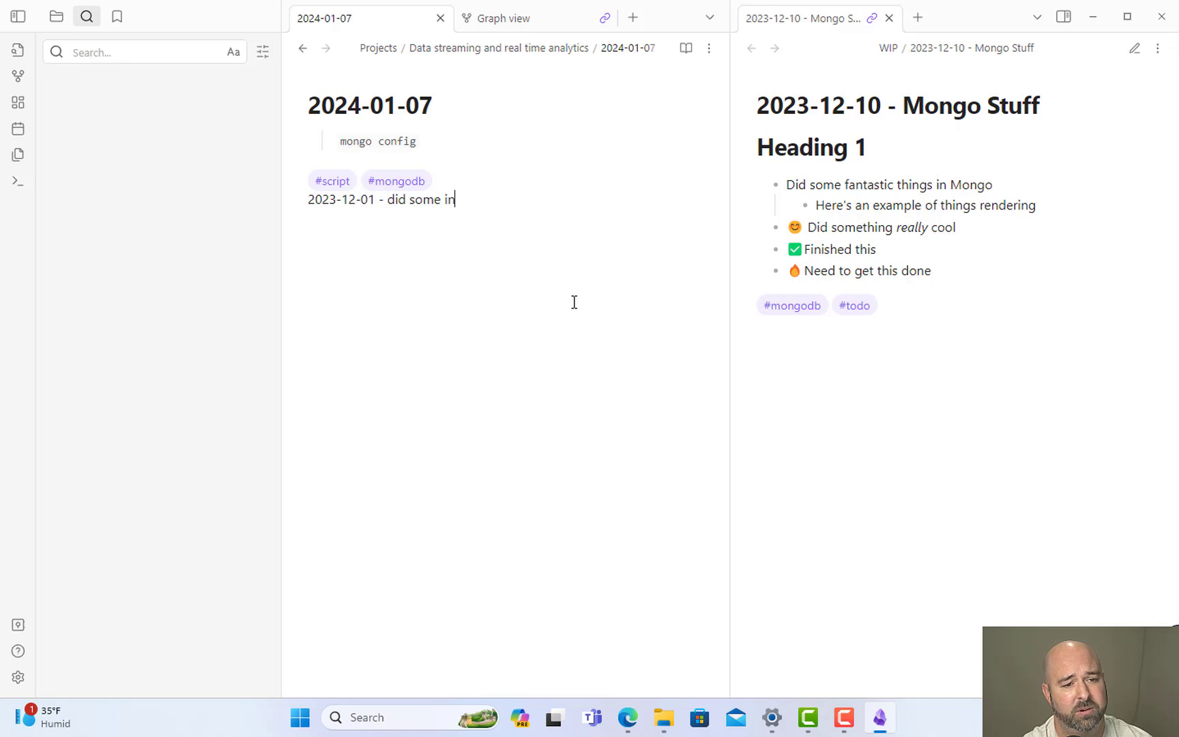
type("teresting things")
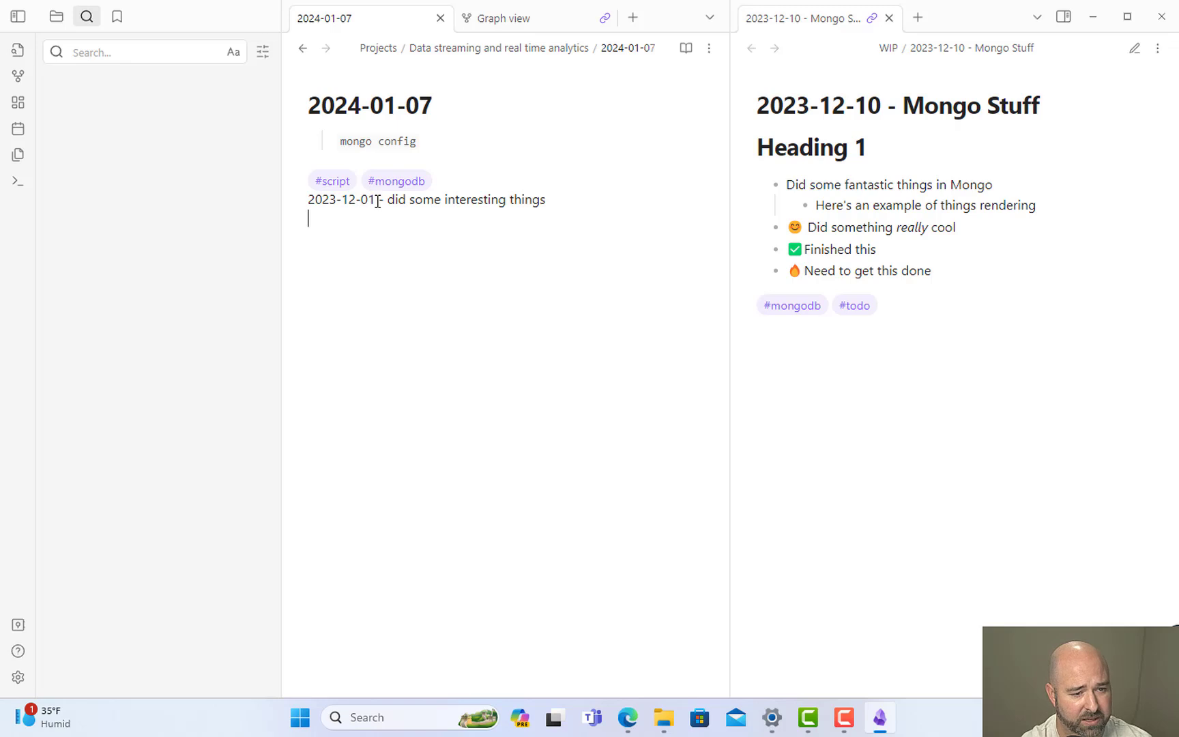
left_click(419, 217)
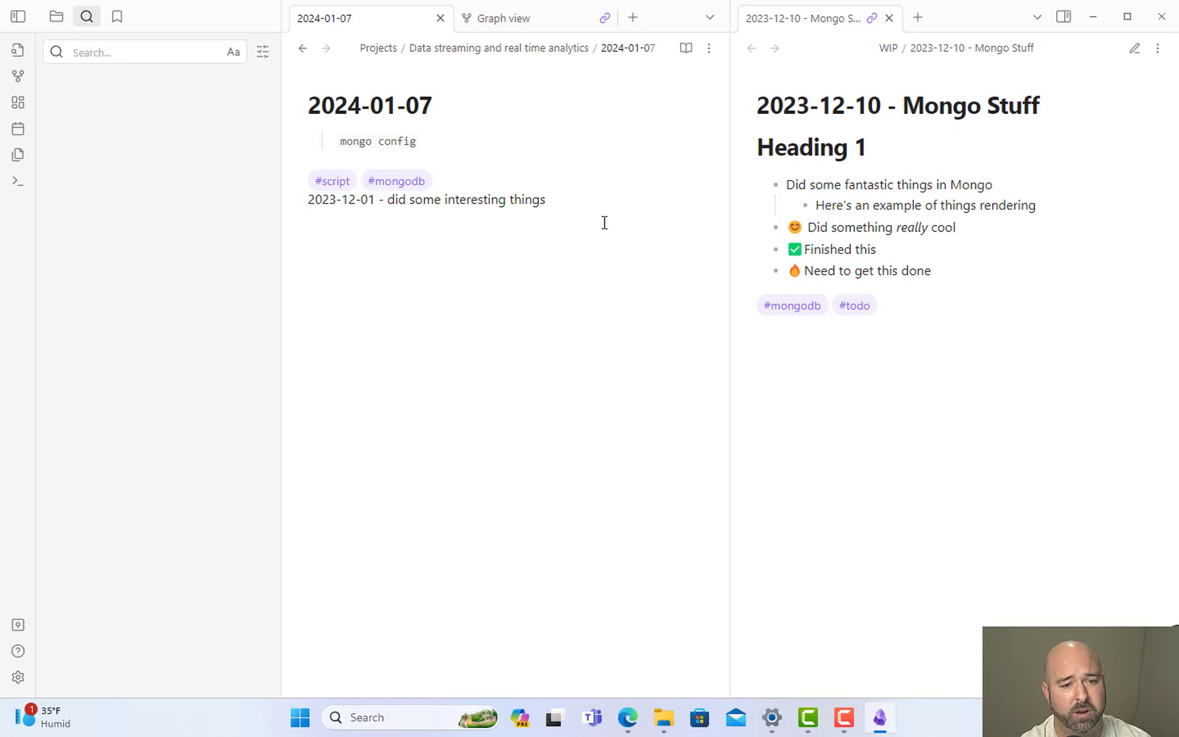
type("2023-")
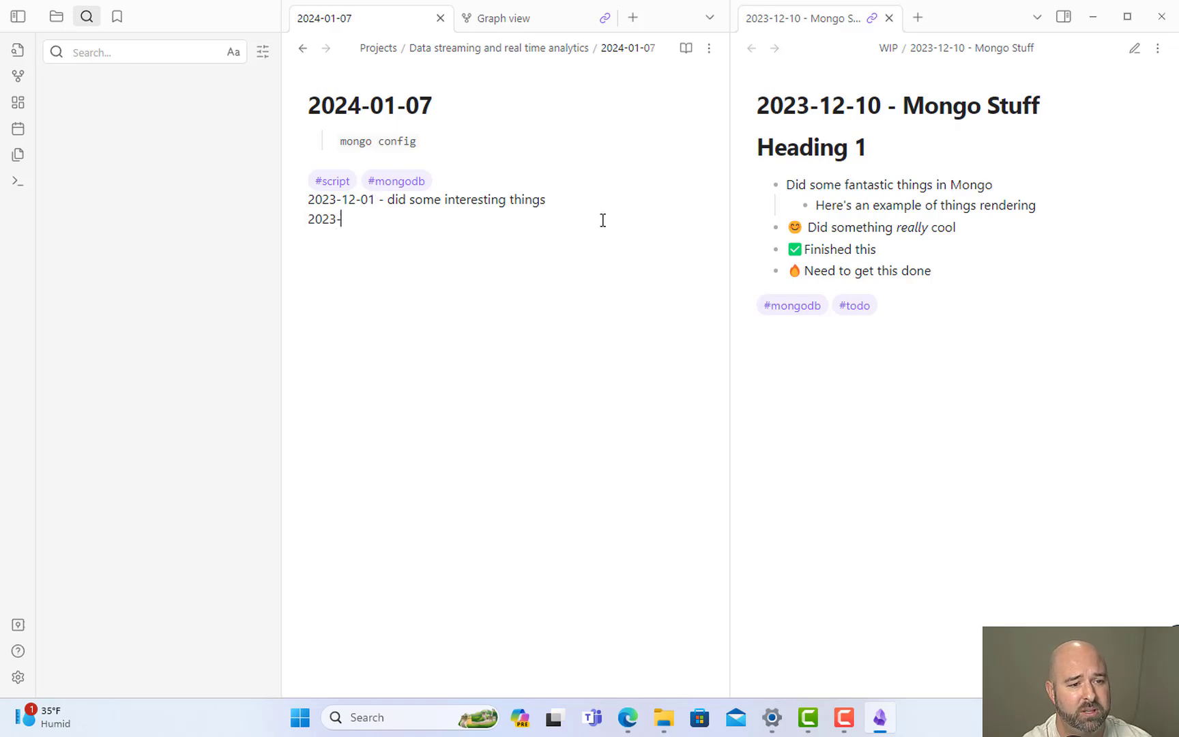
type("12-20")
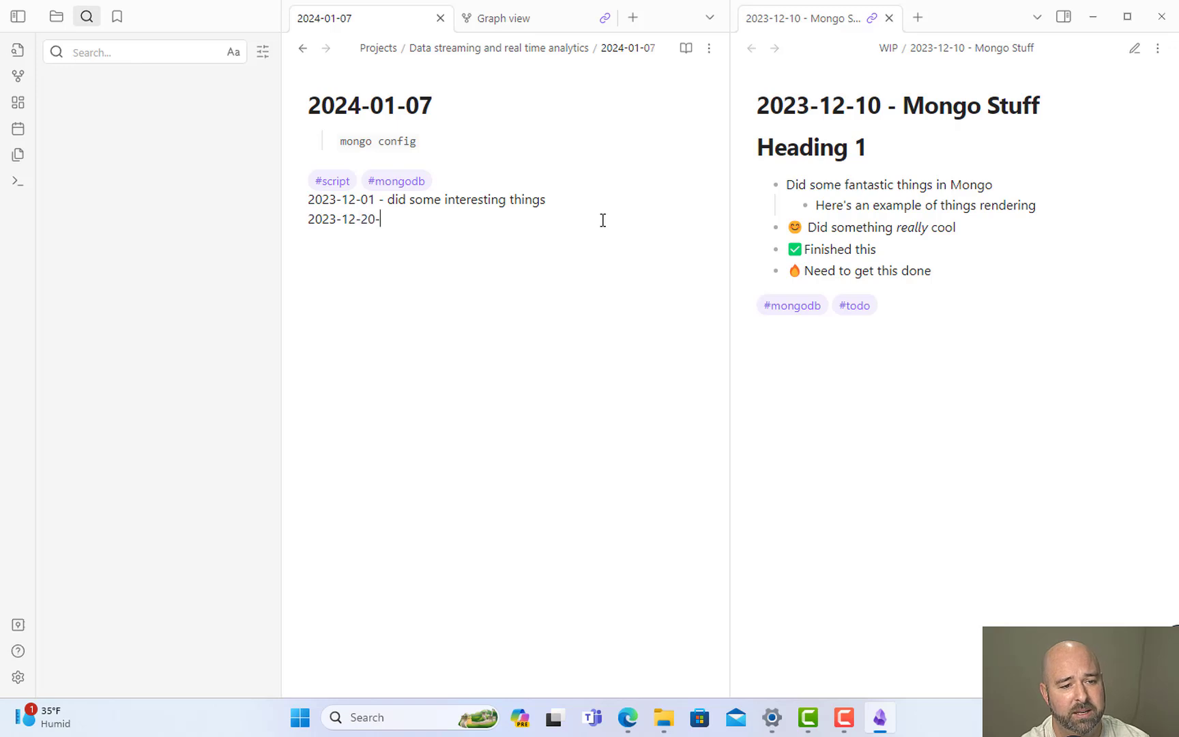
type(" - f")
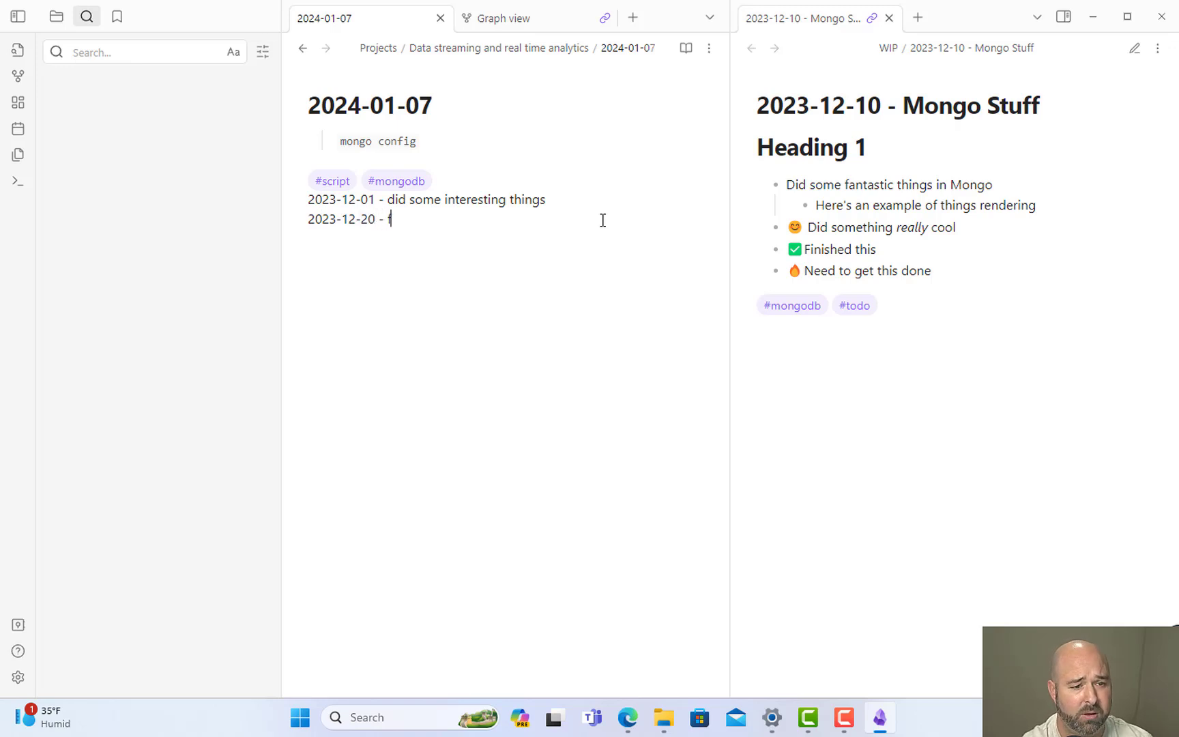
type("ound another thing")
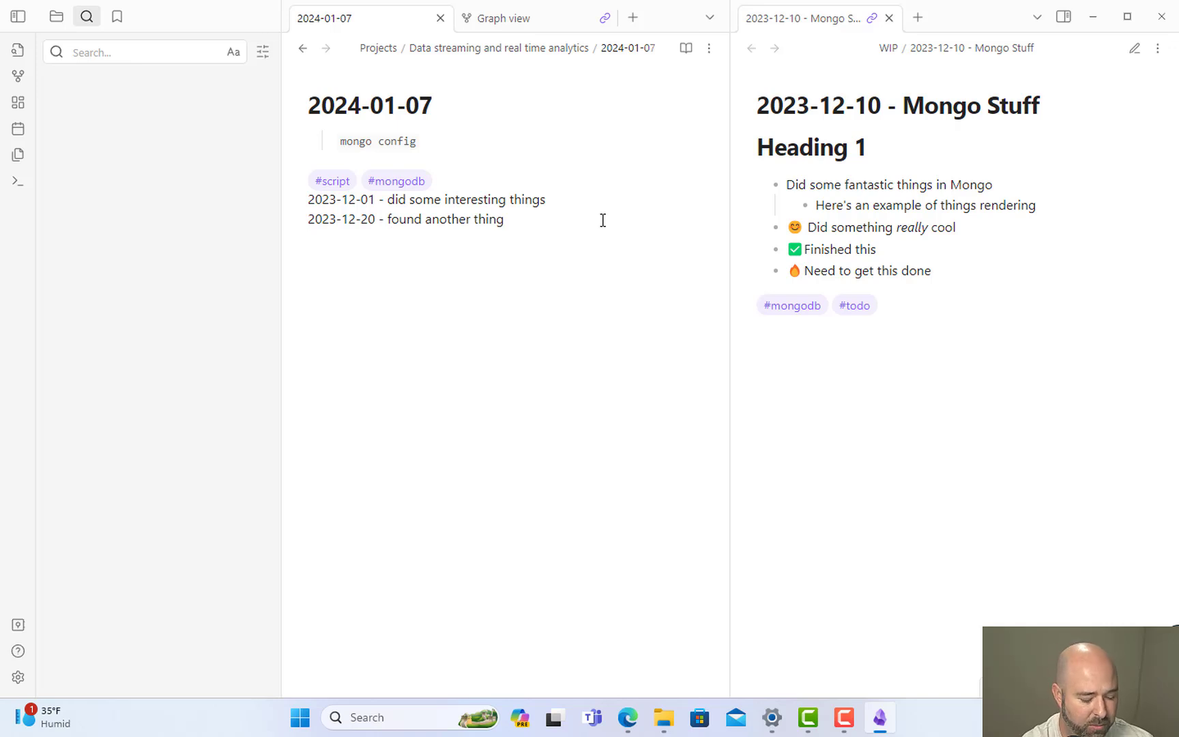
Search the vault for 2023-12 and jump to the 2023-12-20 and 2023-12-01 matches.
key("ctrl+shift+f")
type("202")
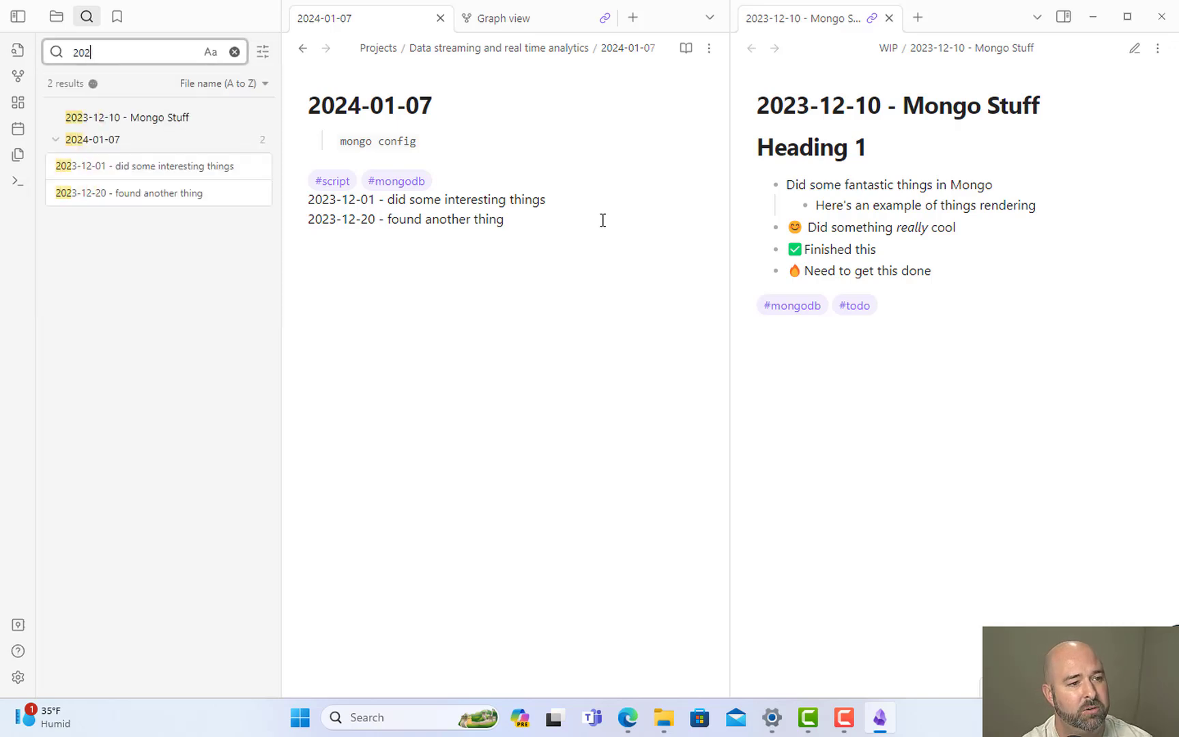
type("3-12")
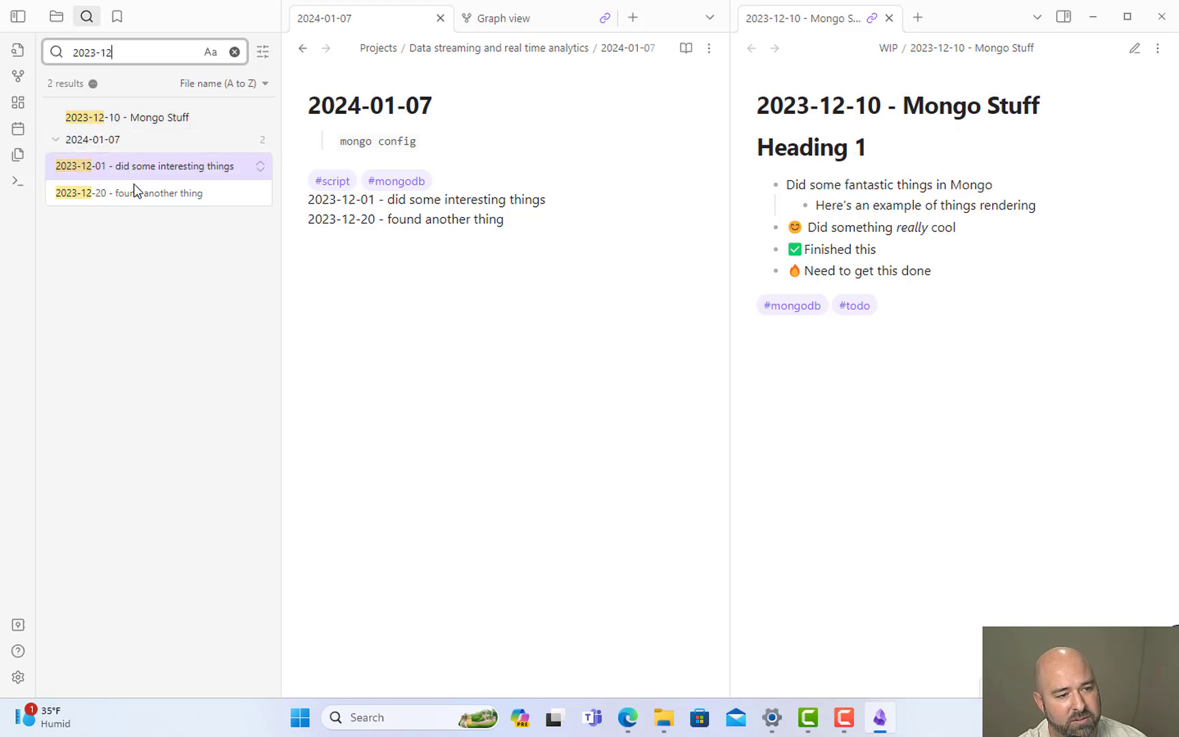
left_click(157, 193)
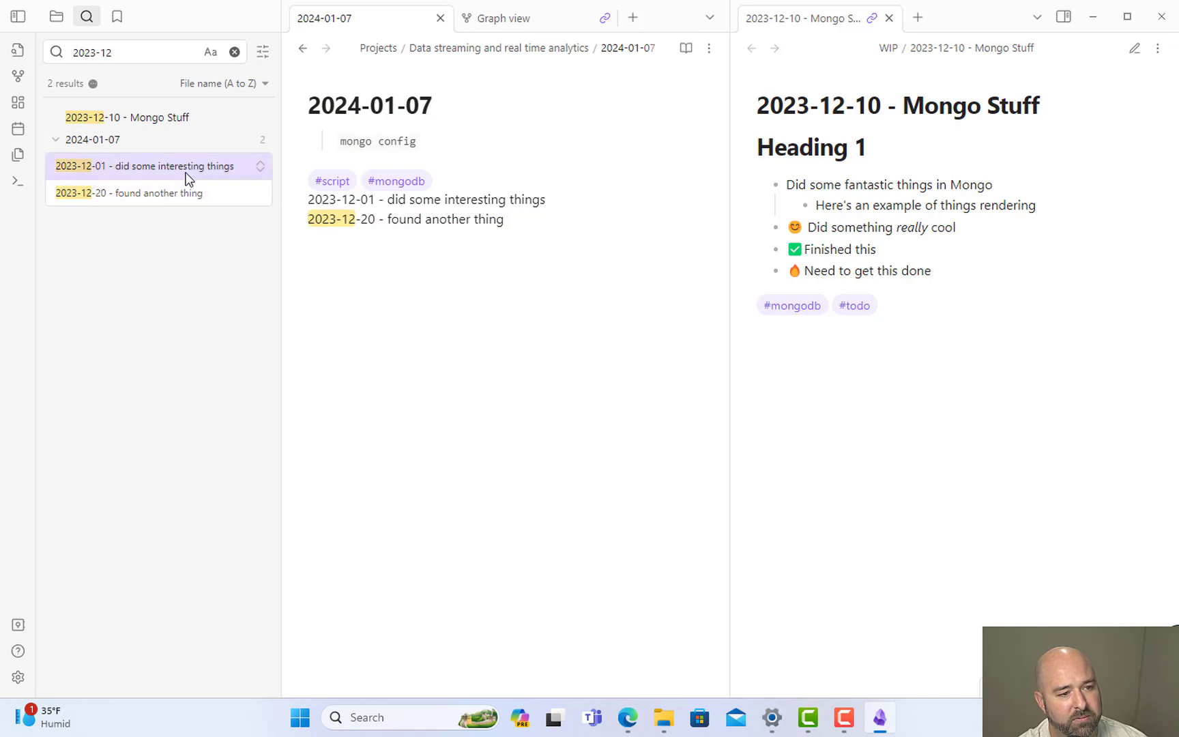
left_click(189, 178)
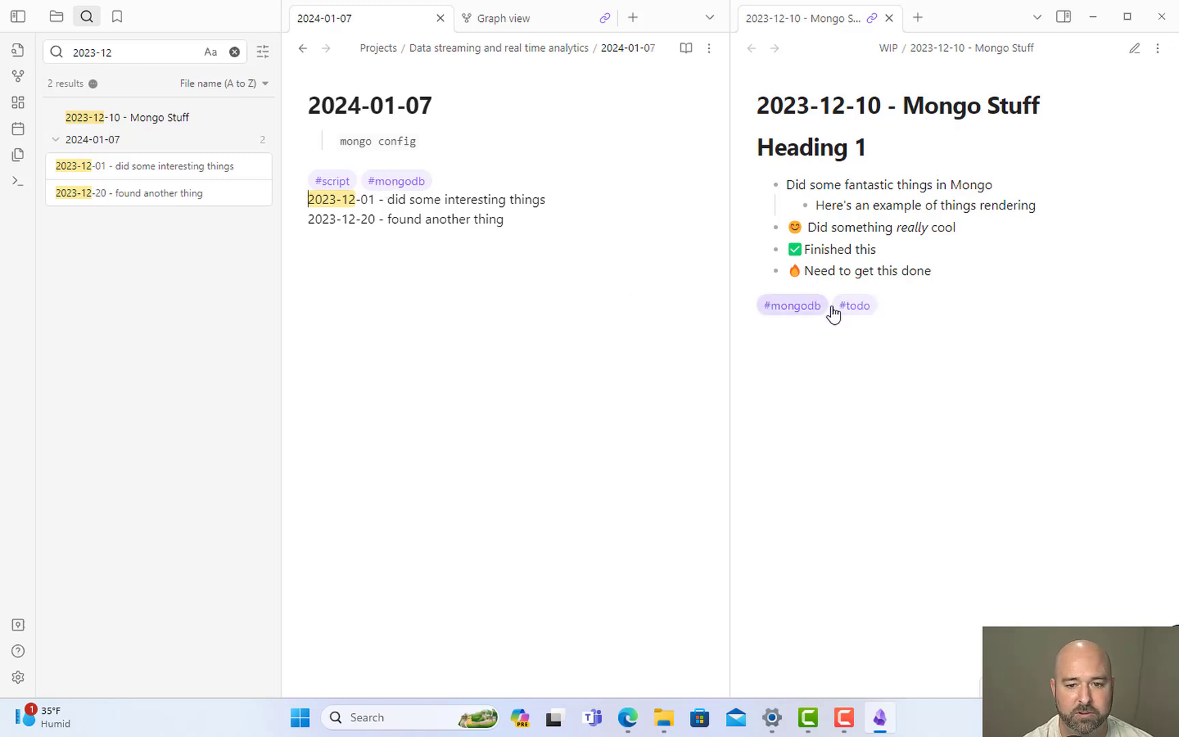
Search for notes tagged #todo, returning only '2023-12-10 - Mongo Stuff'.
left_click(853, 309)
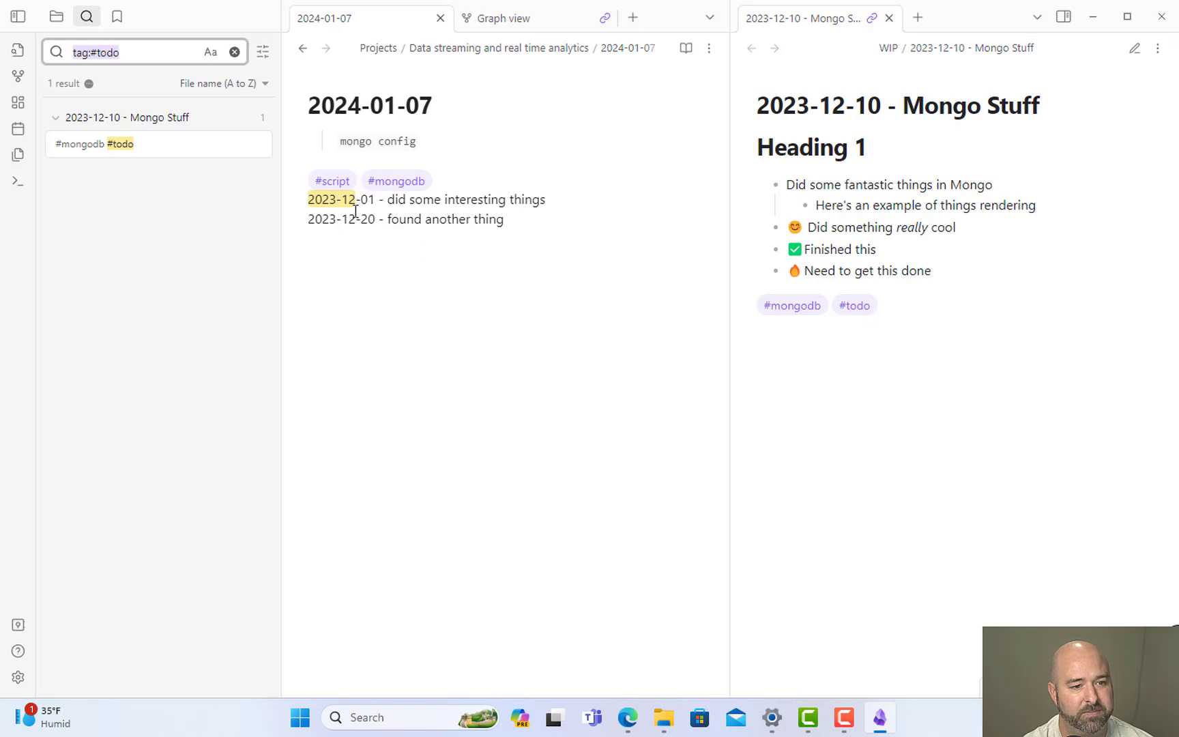
left_click_drag(377, 222, 287, 228)
left_click(451, 261)
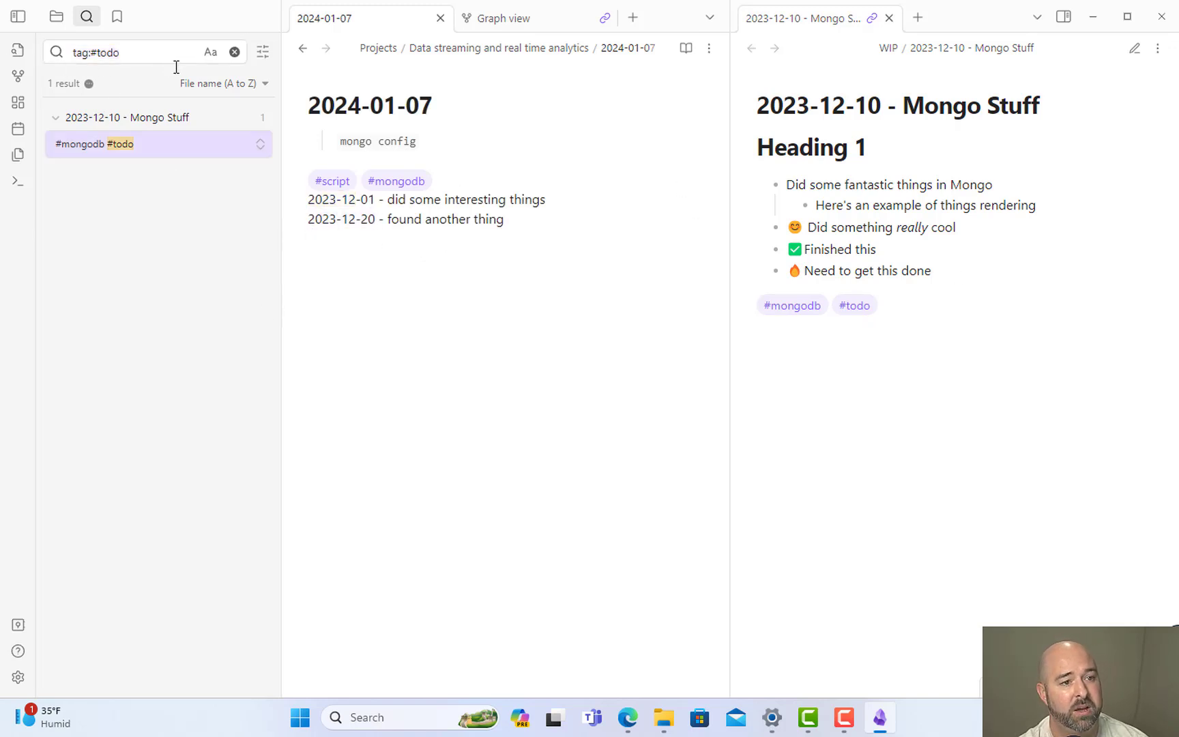
Clear the #todo search, pin then unpin the 2024-01-07 tab, and reopen the command palette.
left_click(234, 52)
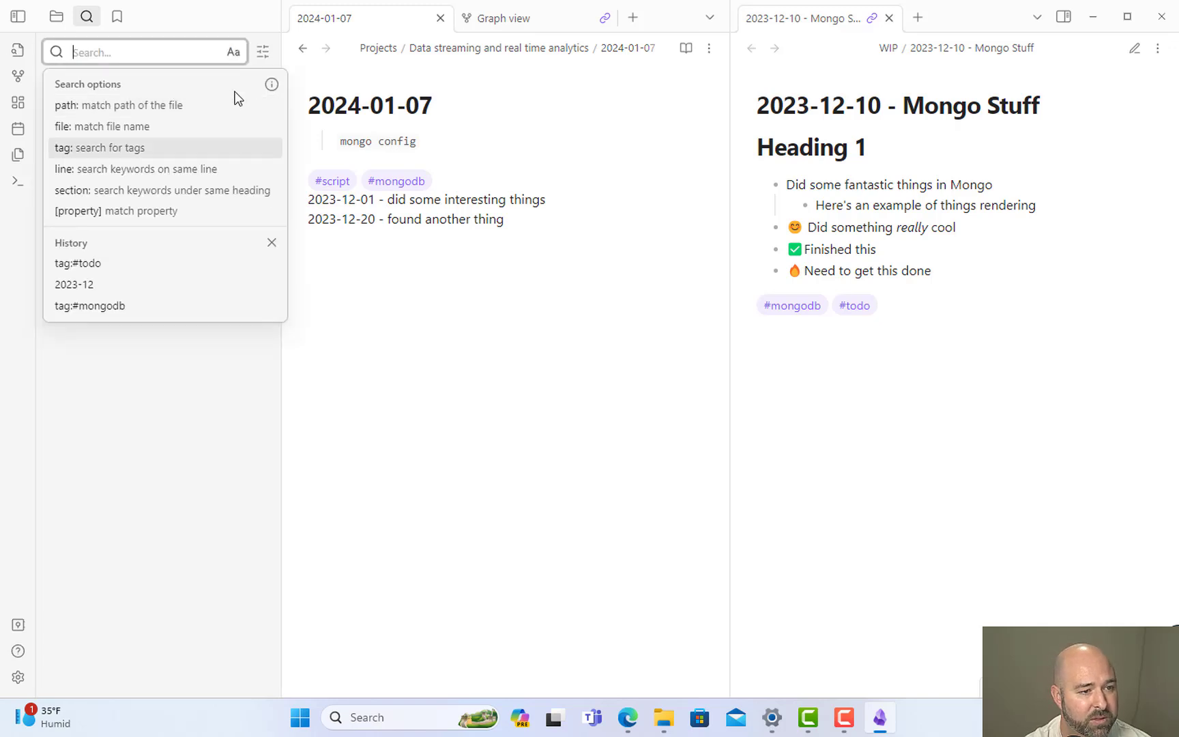
left_click(374, 14)
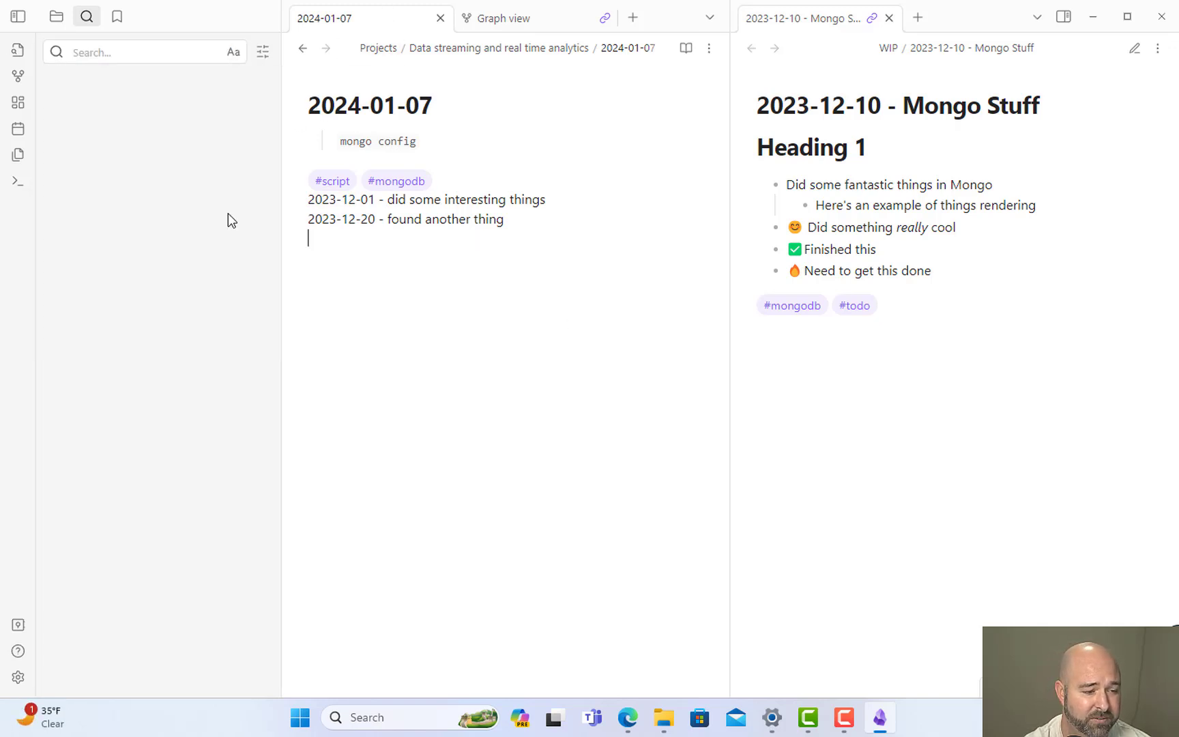
left_click(18, 181)
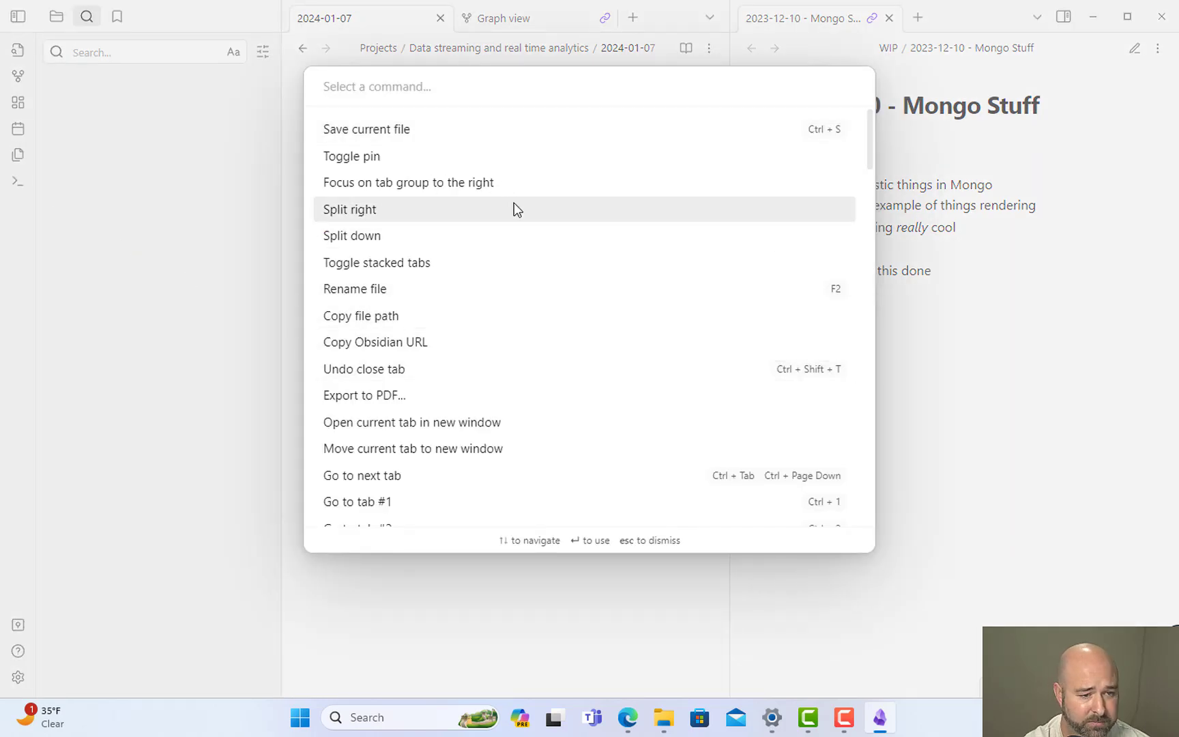
left_click(543, 156)
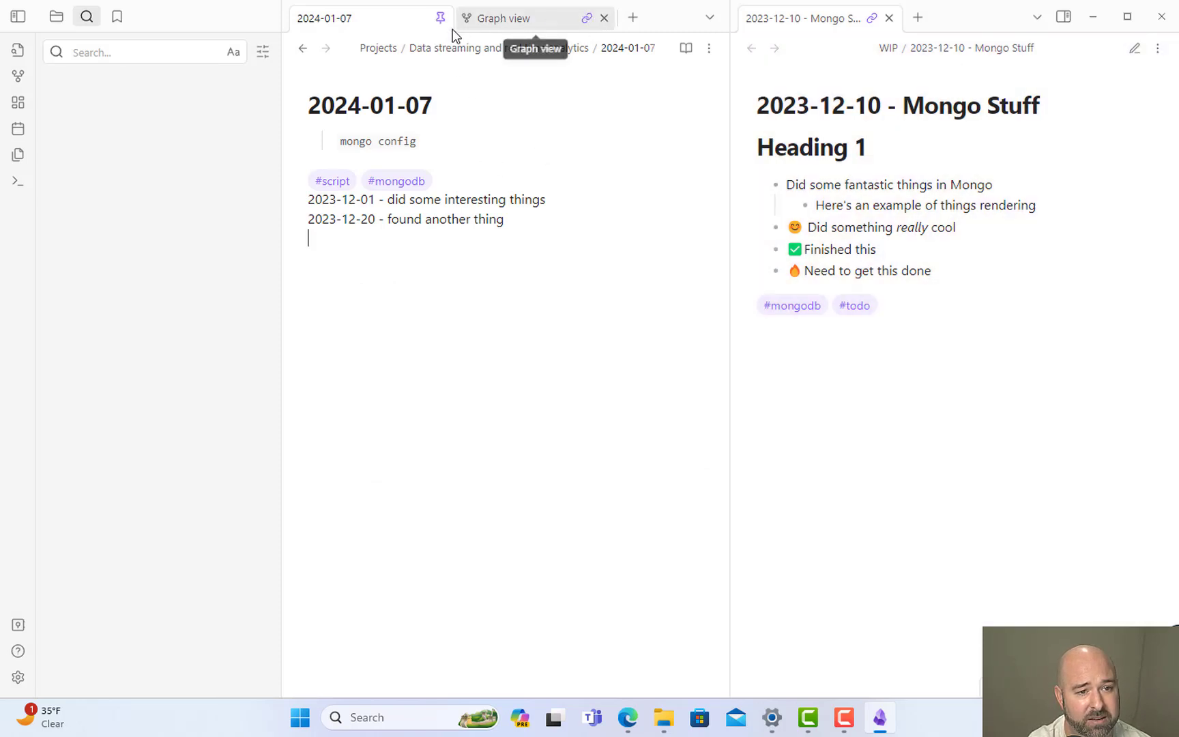
left_click(440, 18)
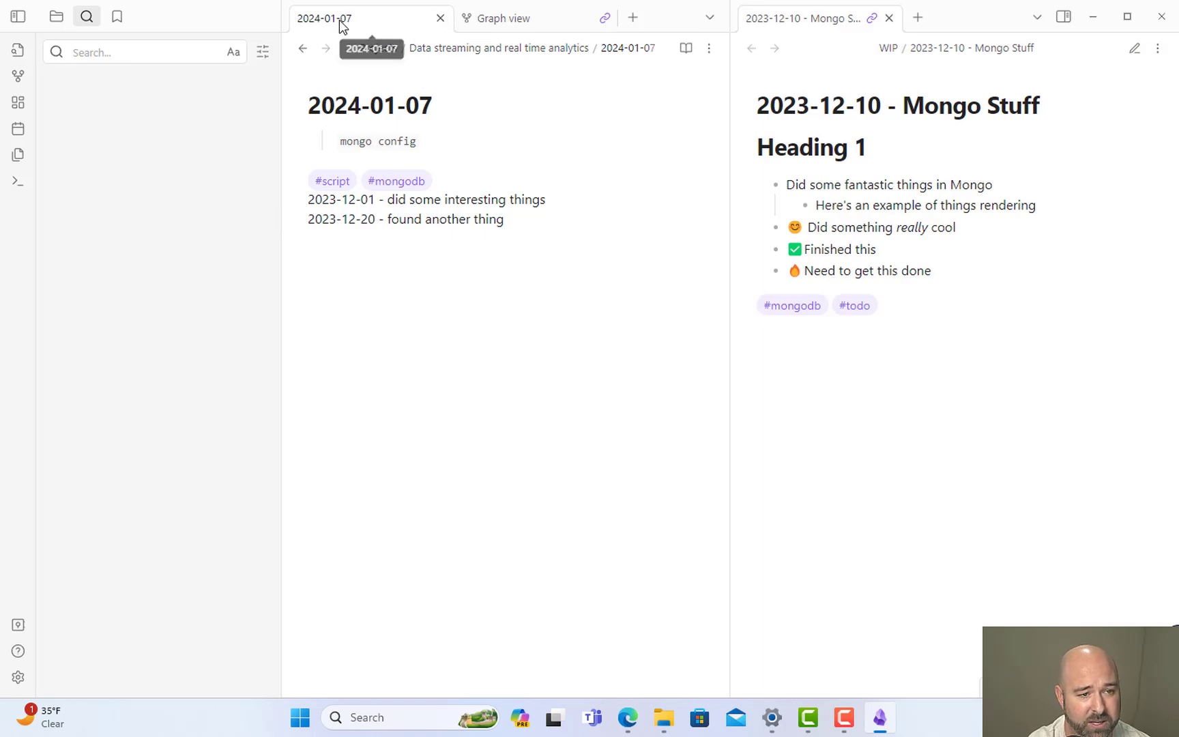
left_click(17, 181)
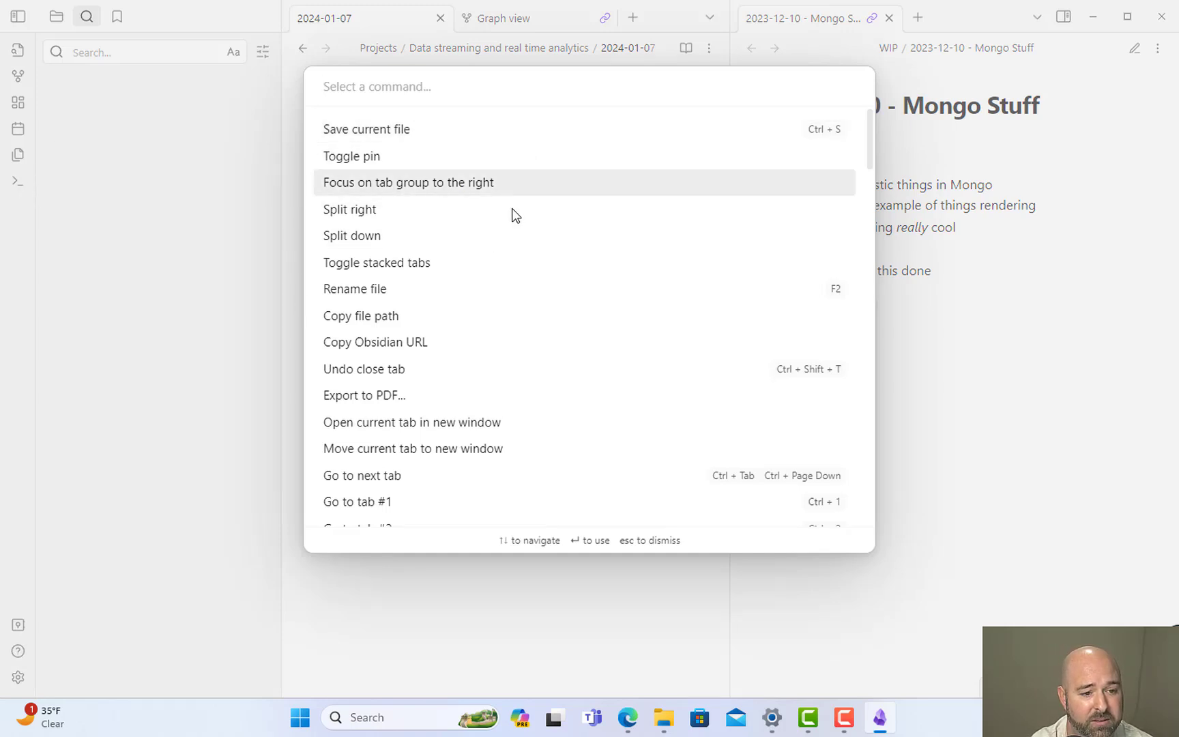
Scroll down through the full command palette list and back up again.
scroll(509, 167, "down", 2)
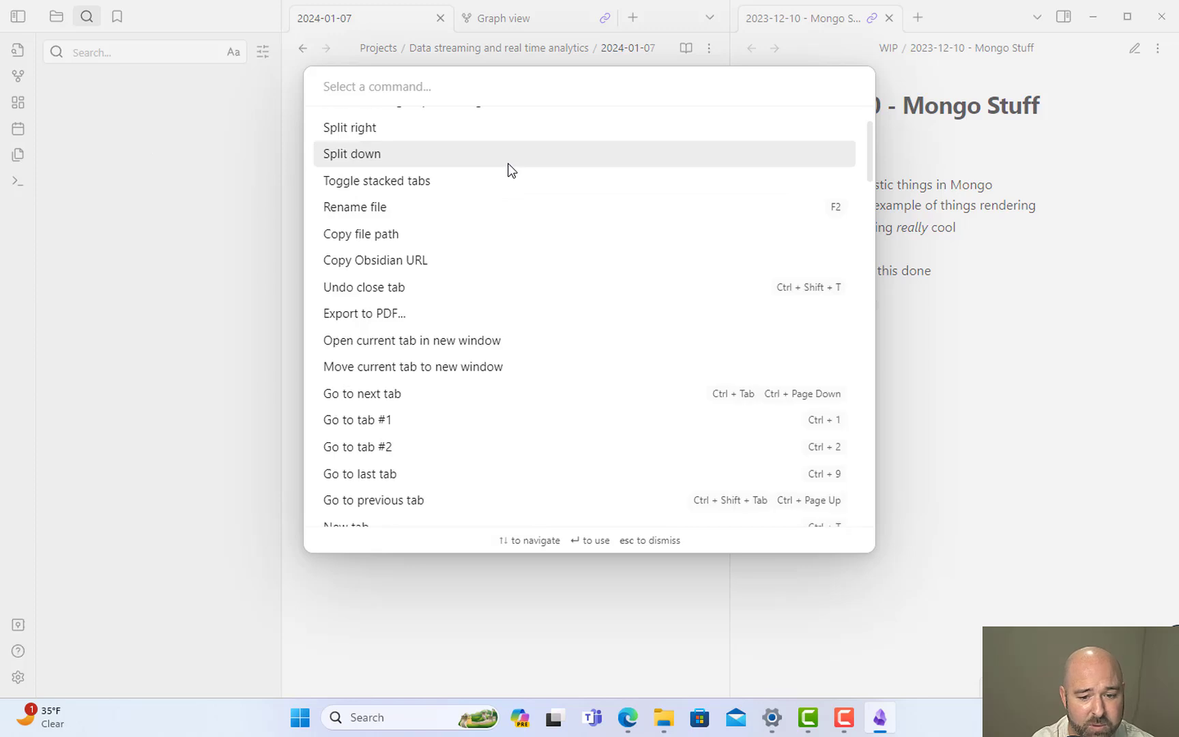
scroll(512, 171, "up", 2)
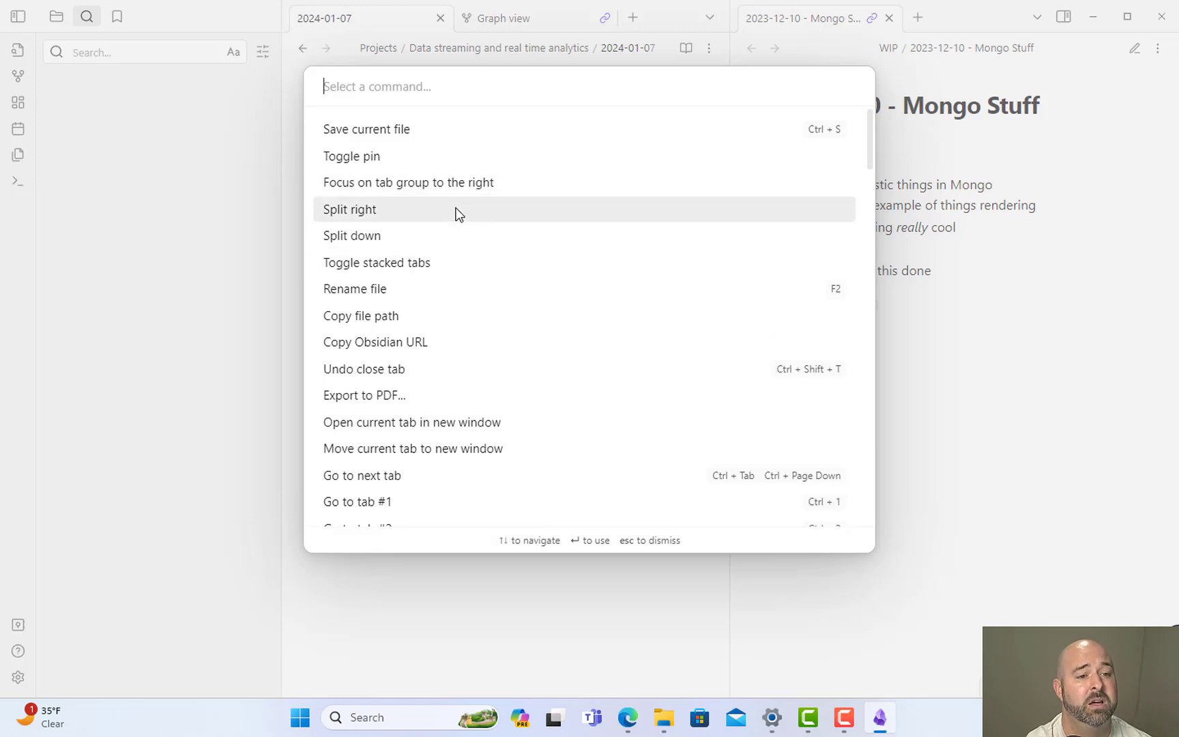
scroll(458, 208, "down", 3)
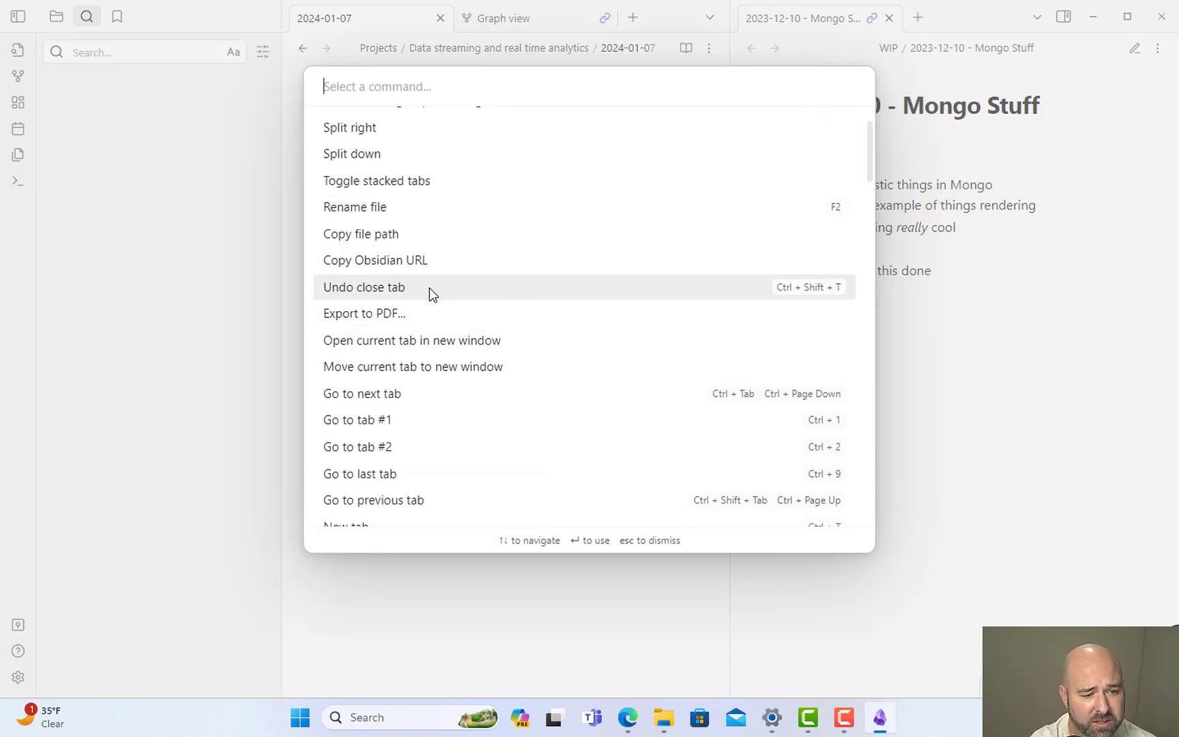
scroll(430, 290, "down", 3)
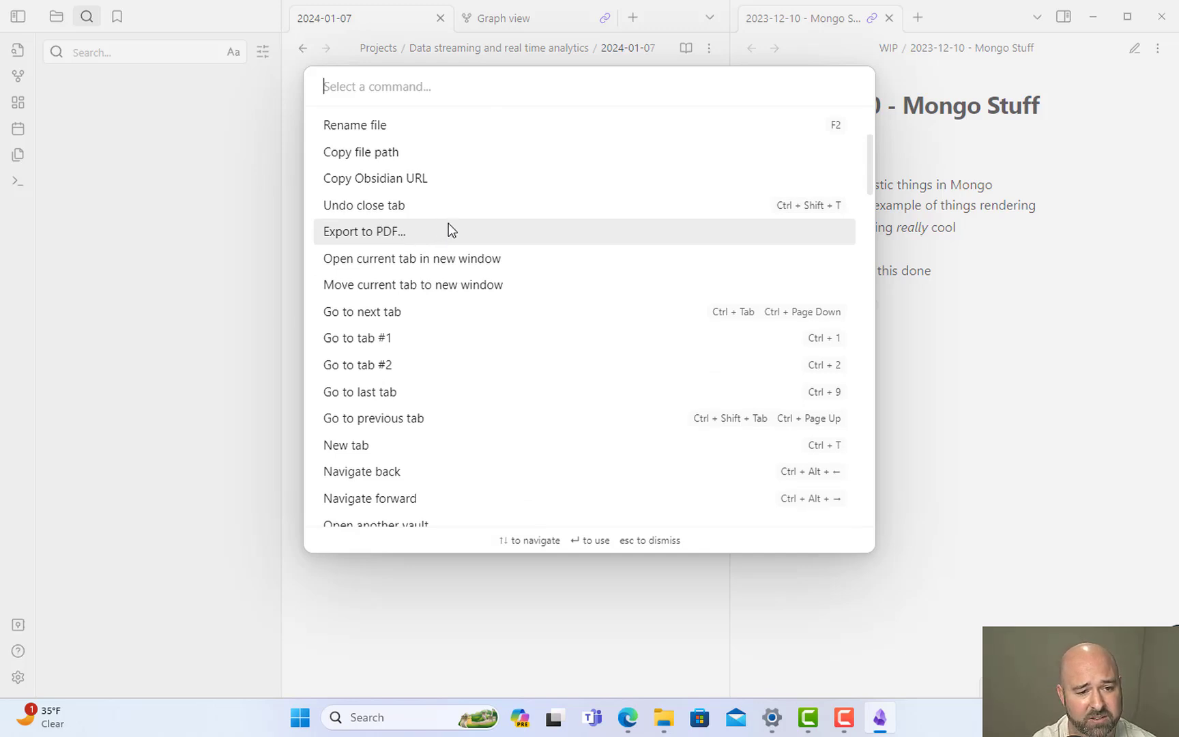
scroll(362, 252, "down", 1)
scroll(487, 194, "down", 2)
scroll(444, 229, "down", 3)
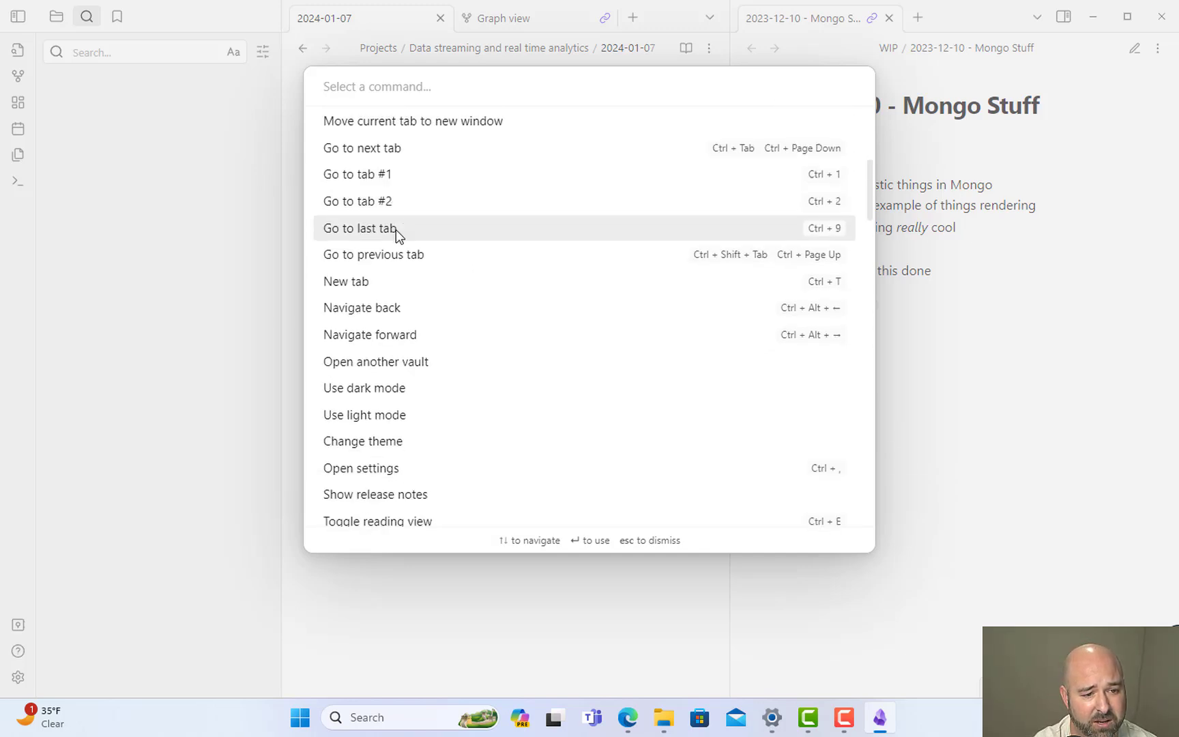
scroll(466, 260, "down", 2)
scroll(434, 252, "down", 2)
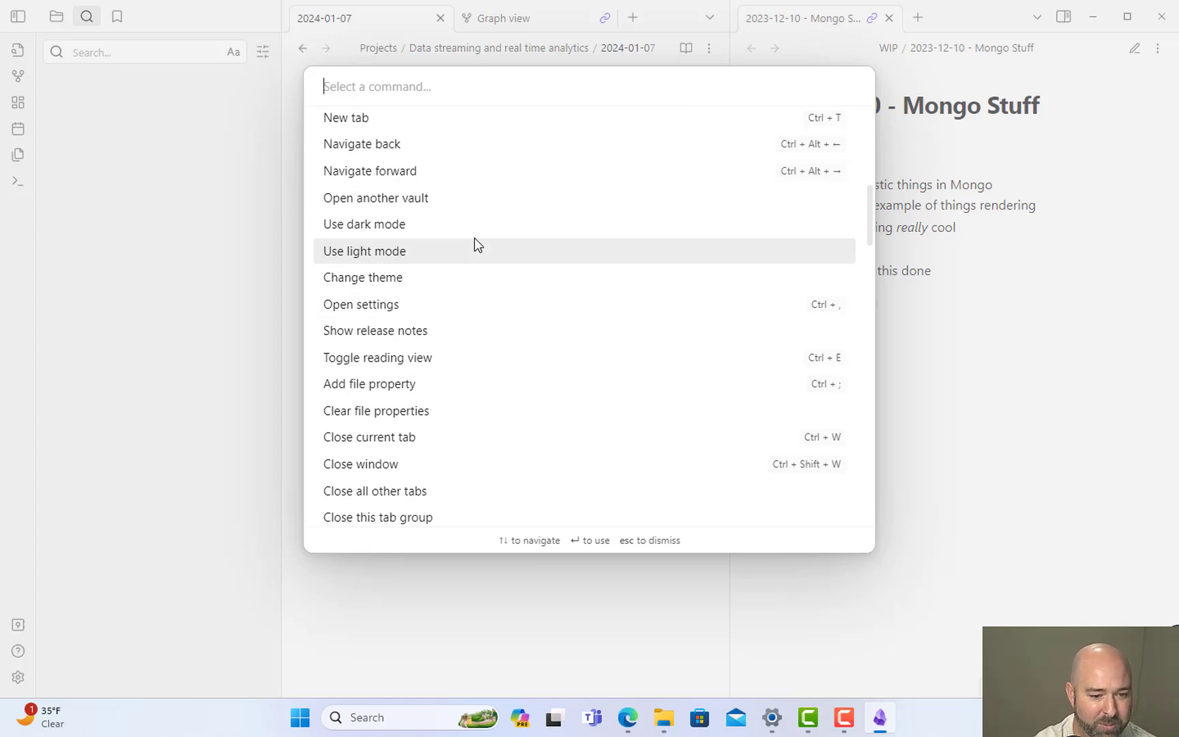
scroll(474, 237, "down", 2)
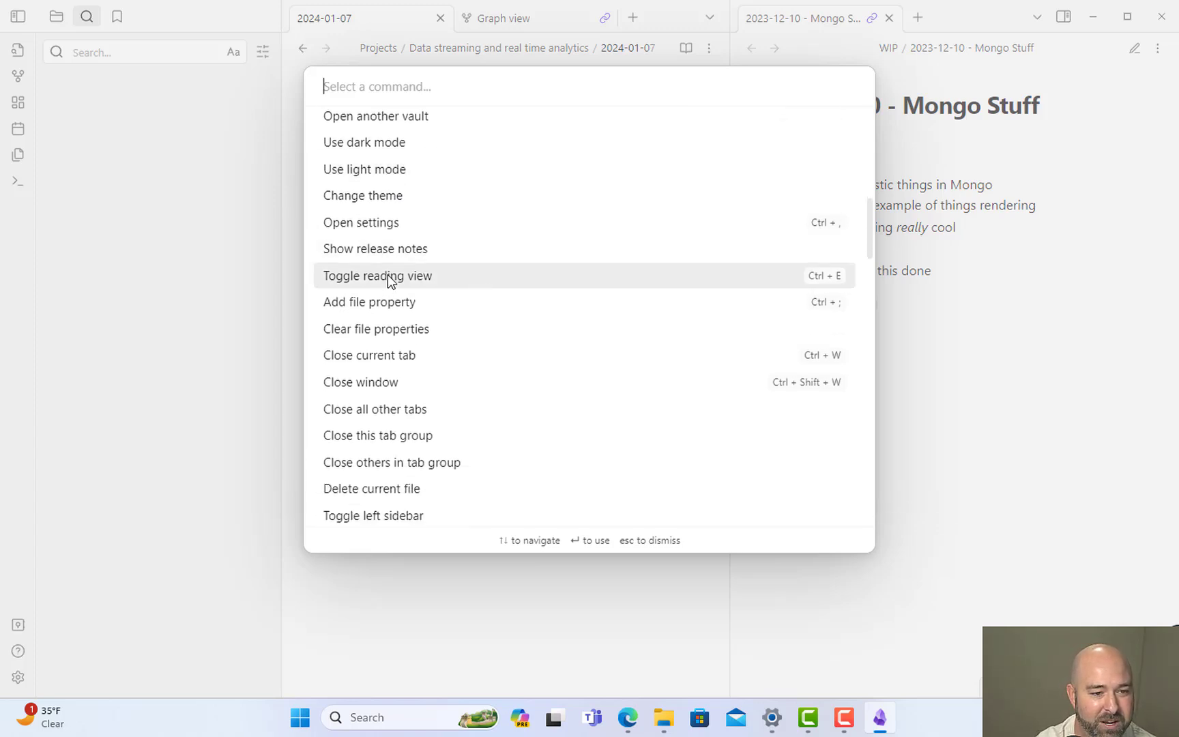
scroll(492, 430, "down", 2)
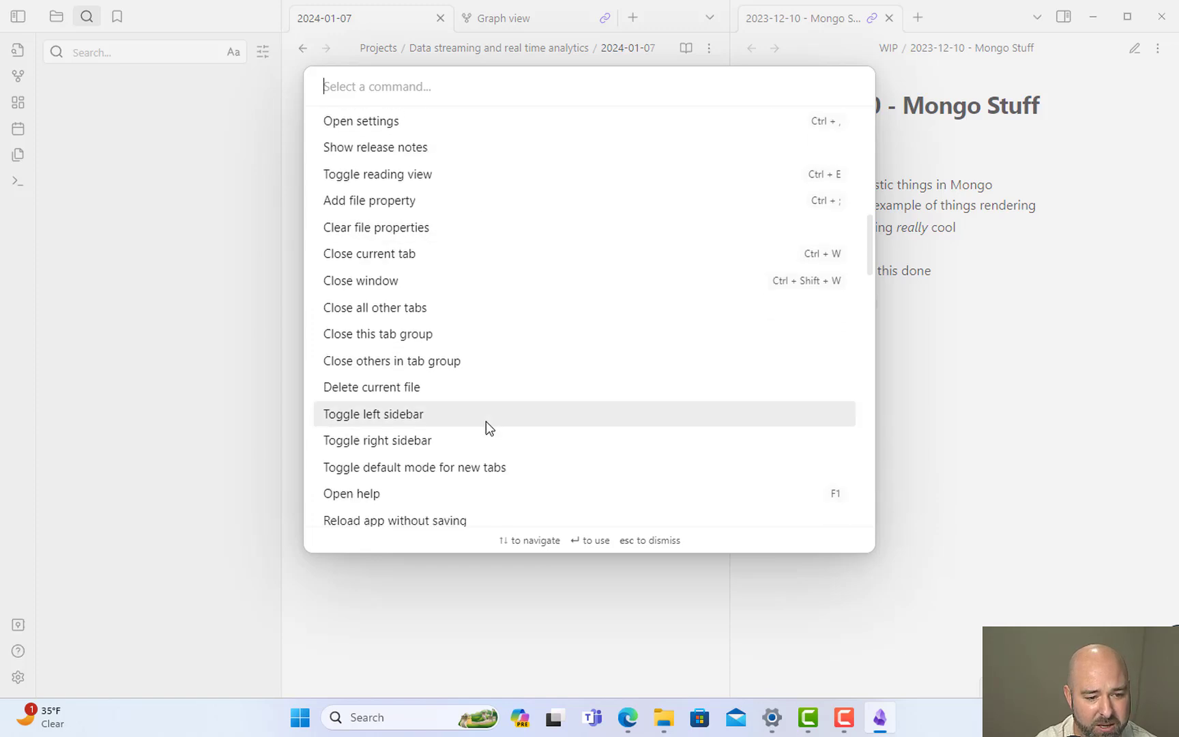
scroll(490, 427, "down", 10)
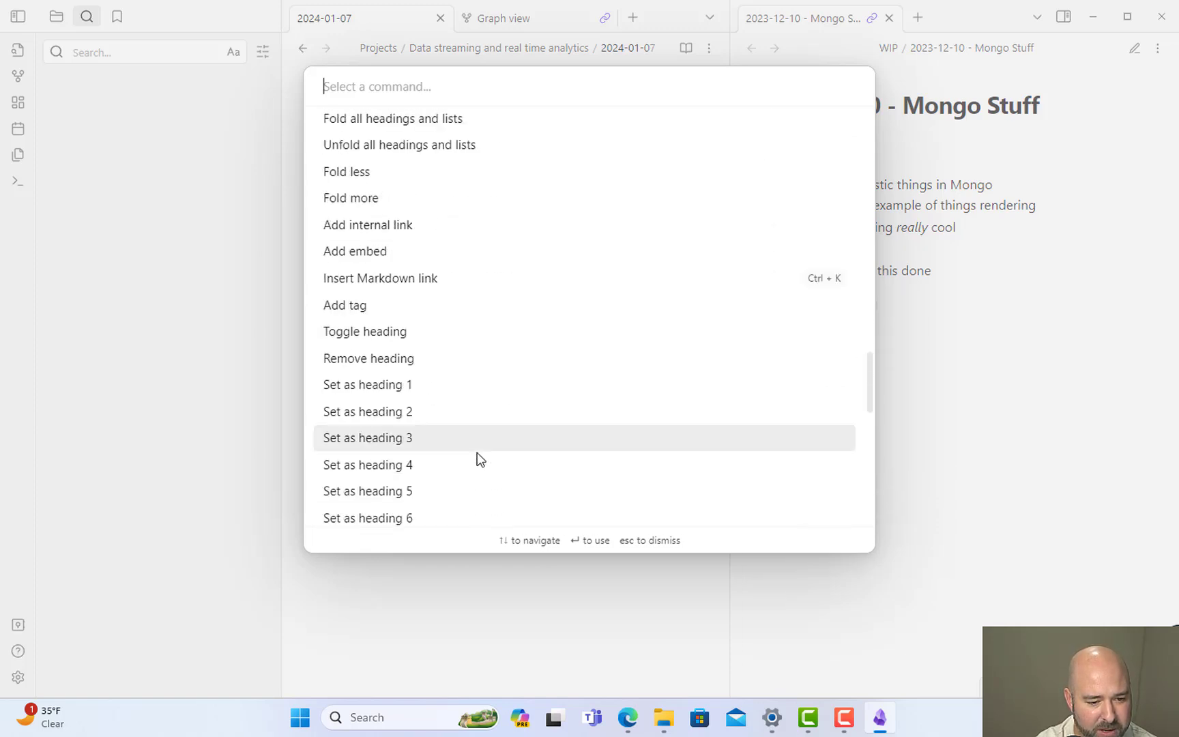
scroll(464, 415, "down", 10)
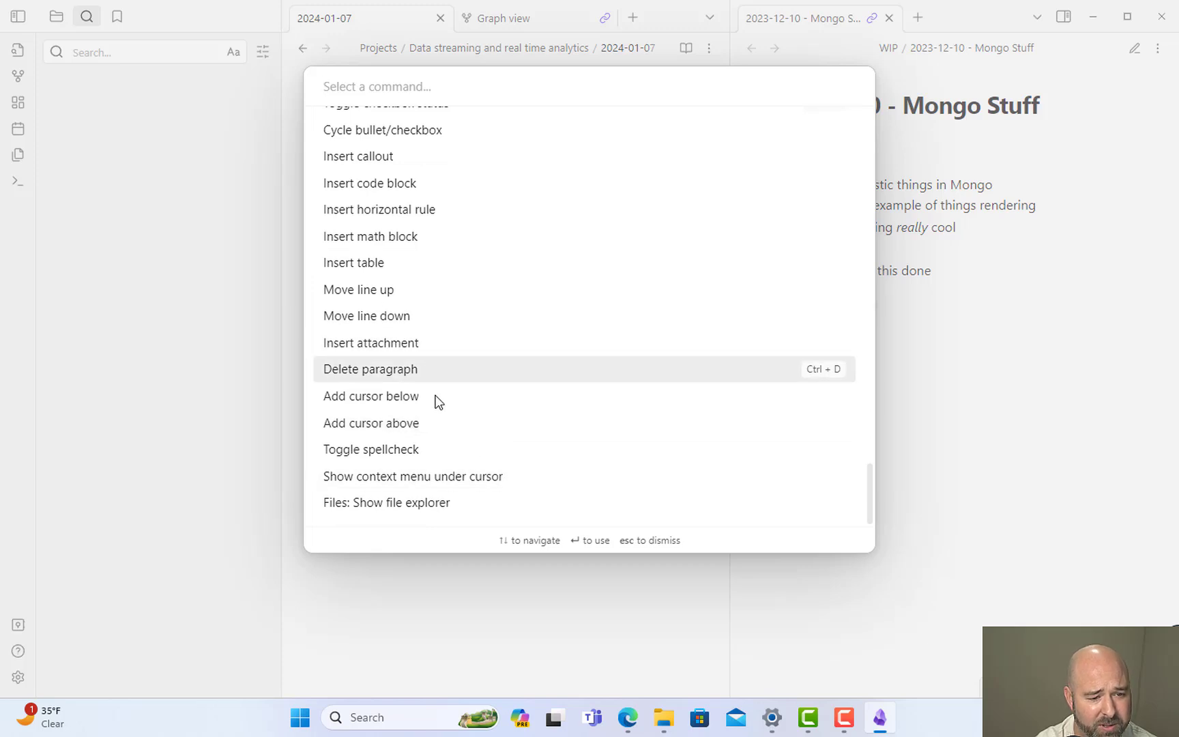
scroll(421, 361, "up", 6)
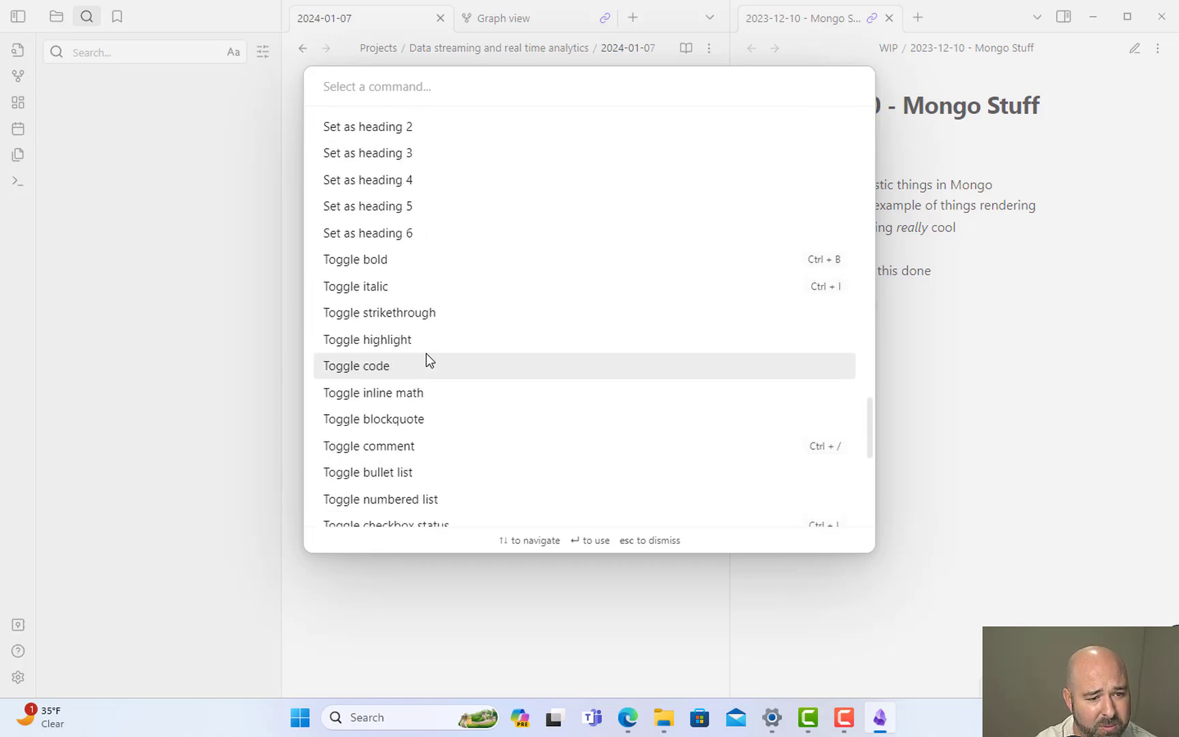
scroll(425, 353, "up", 6)
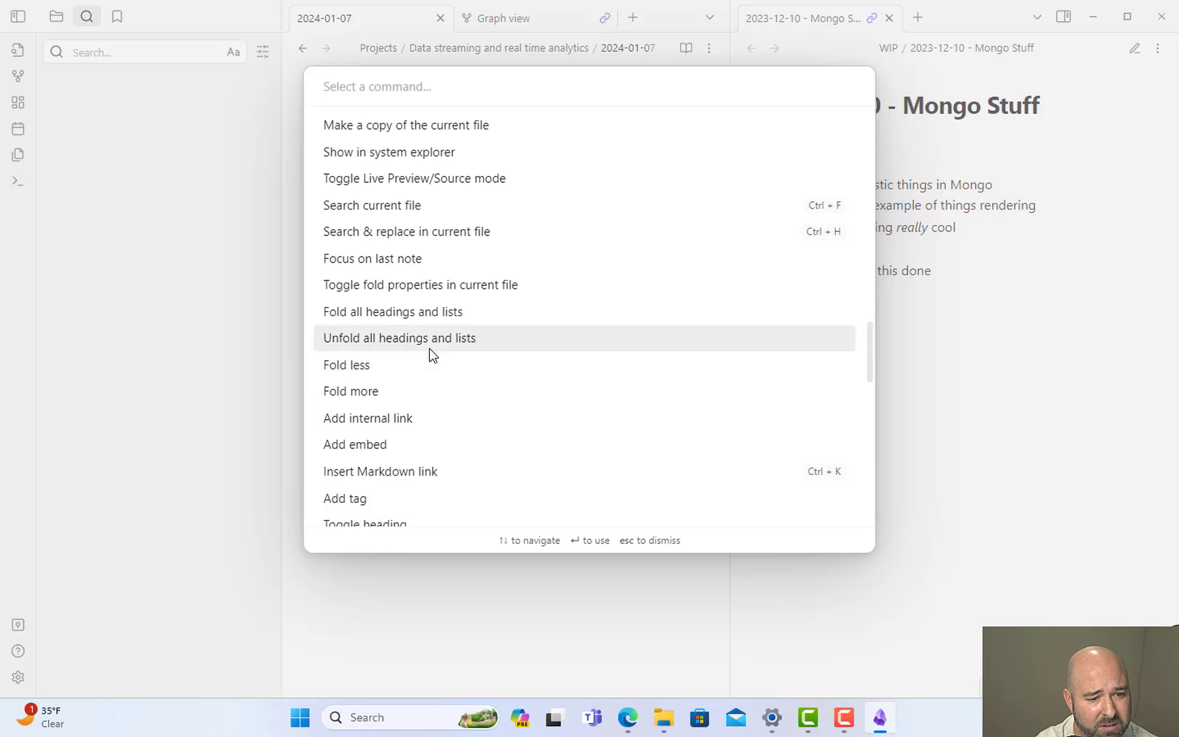
scroll(429, 349, "up", 5)
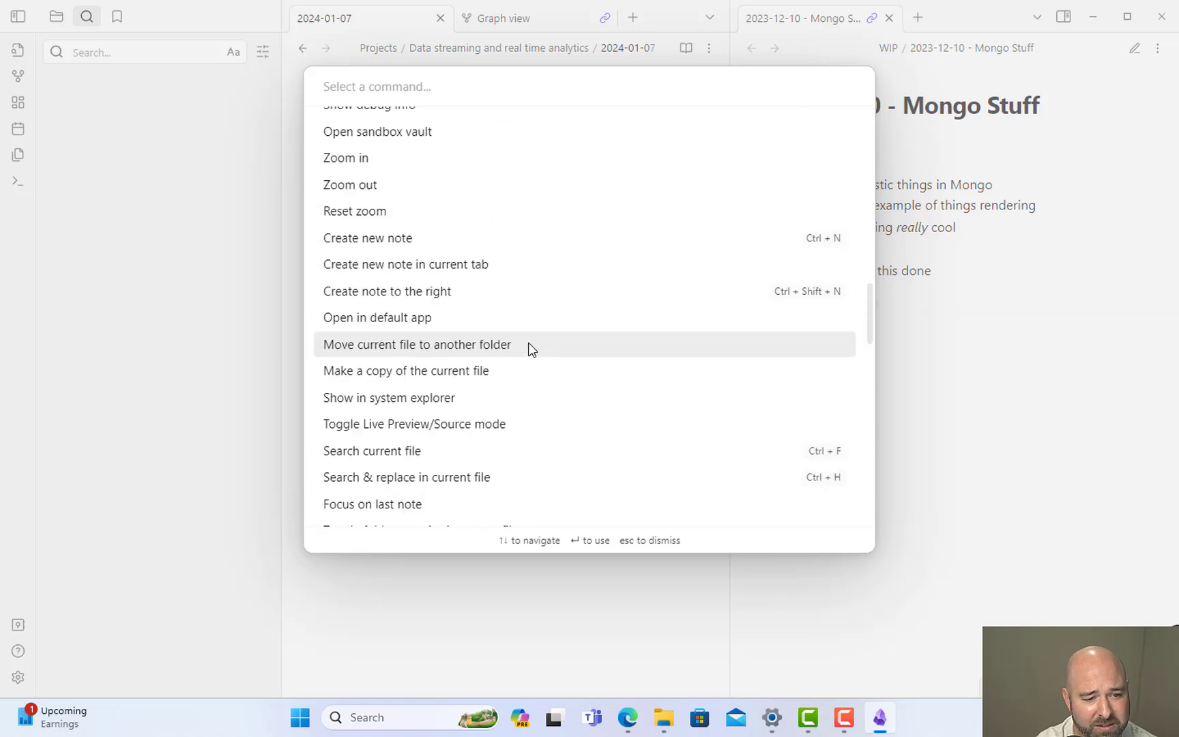
scroll(523, 341, "up", 4)
Filter commands by 'temp', return to the 2024-01-07 note, and try Insert template twice.
type("tem")
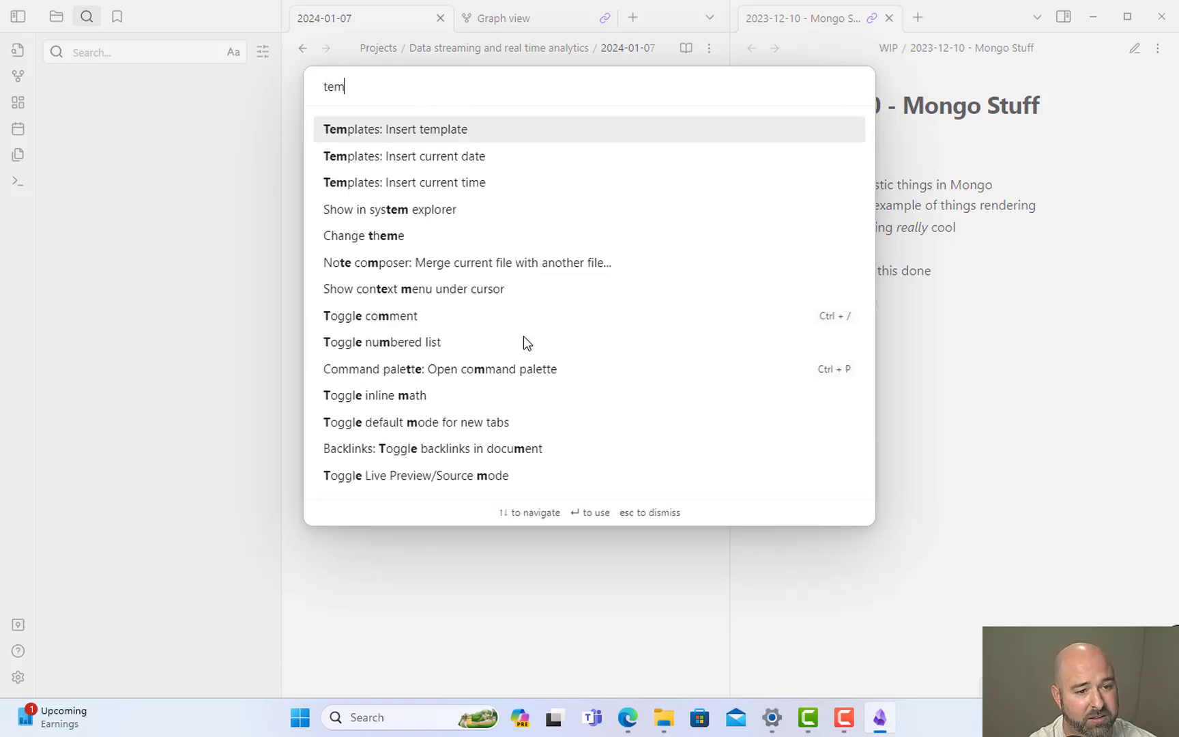
type("p")
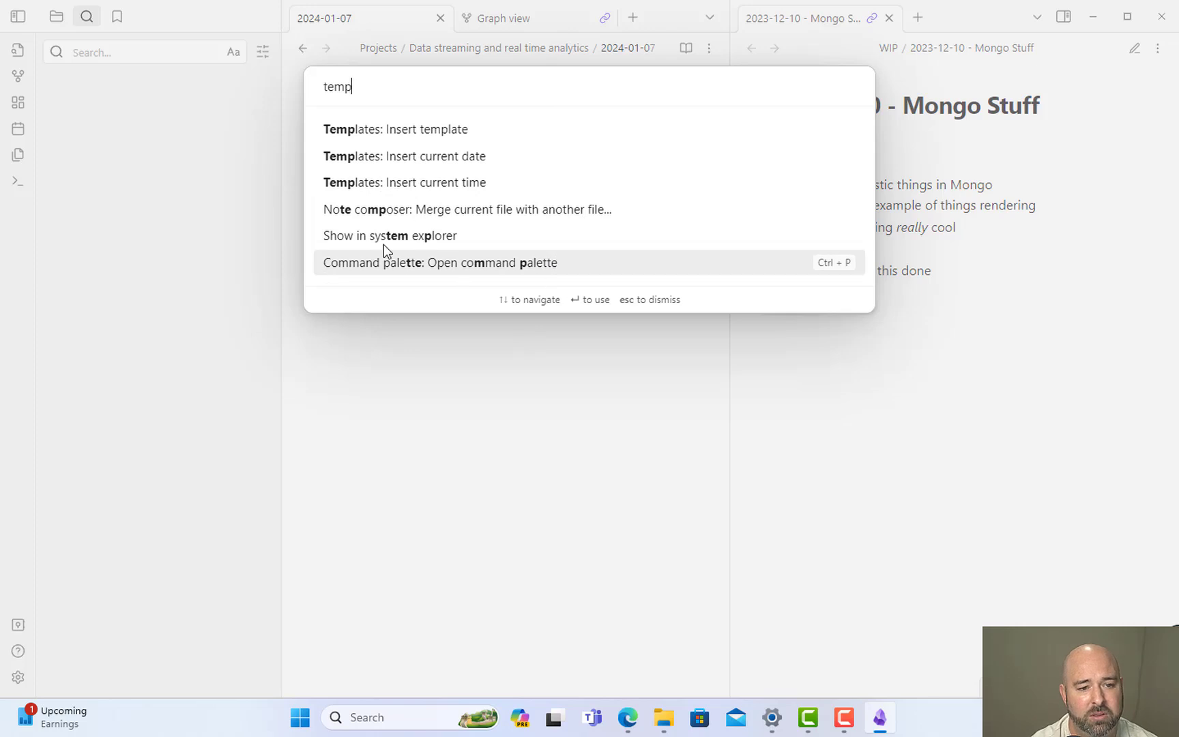
left_click(548, 378)
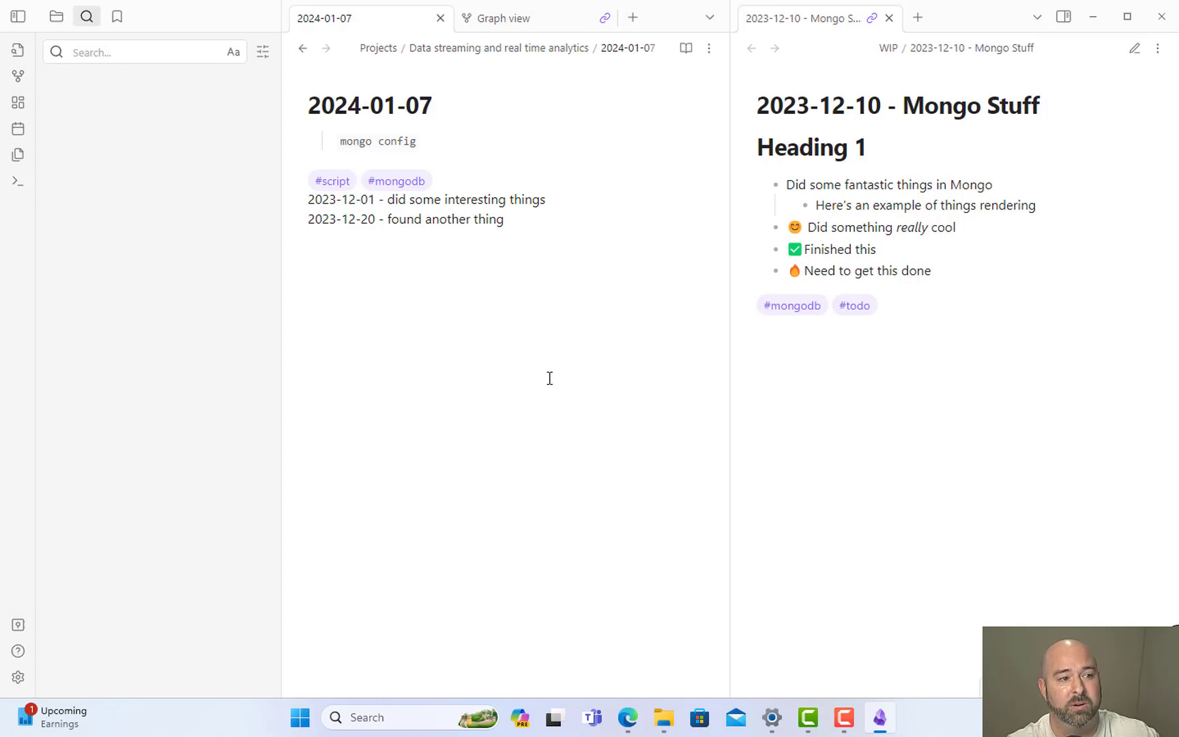
left_click(17, 155)
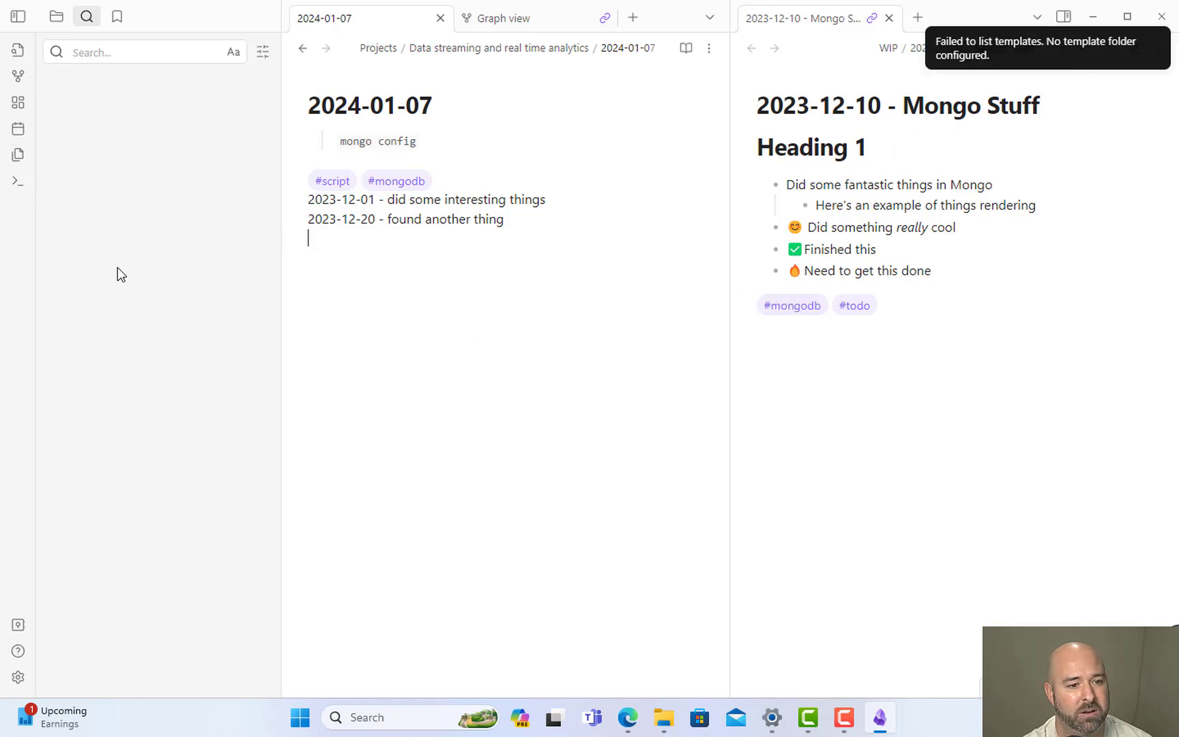
left_click(18, 155)
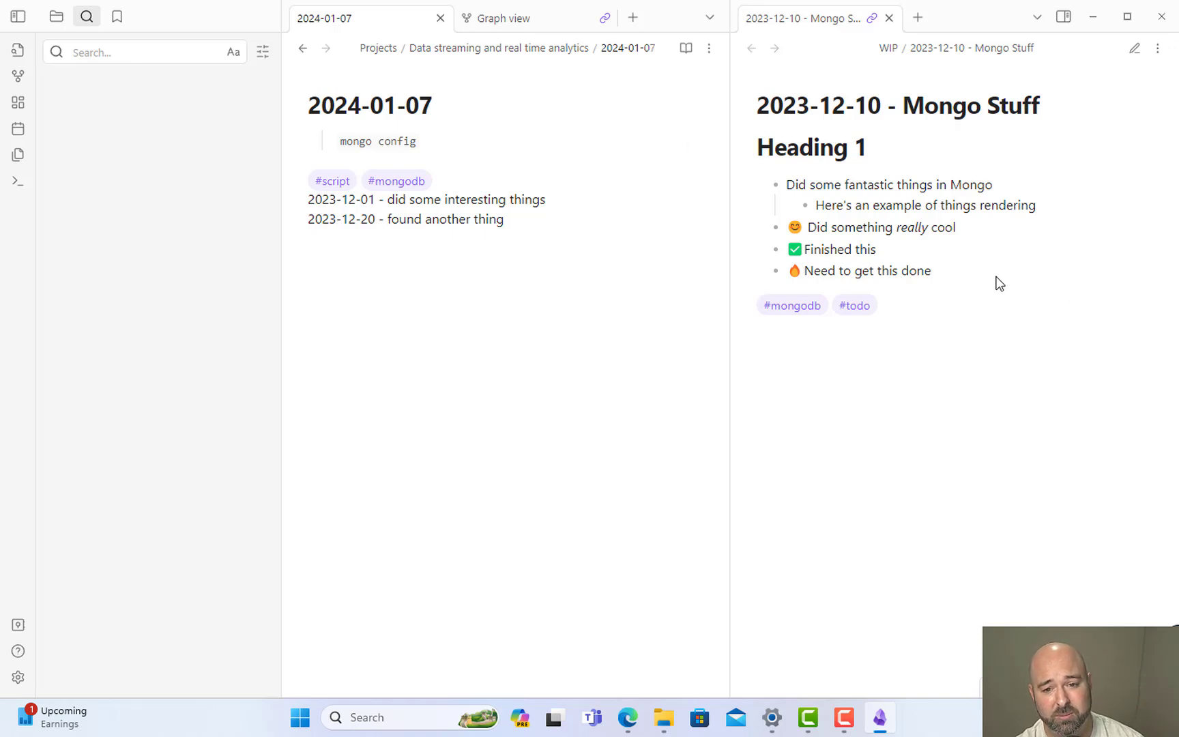
Copy the Mongo Stuff note text, paste it into a new WordPad document, then close it unsaved.
left_click_drag(958, 273, 758, 105)
key("ctrl+c")
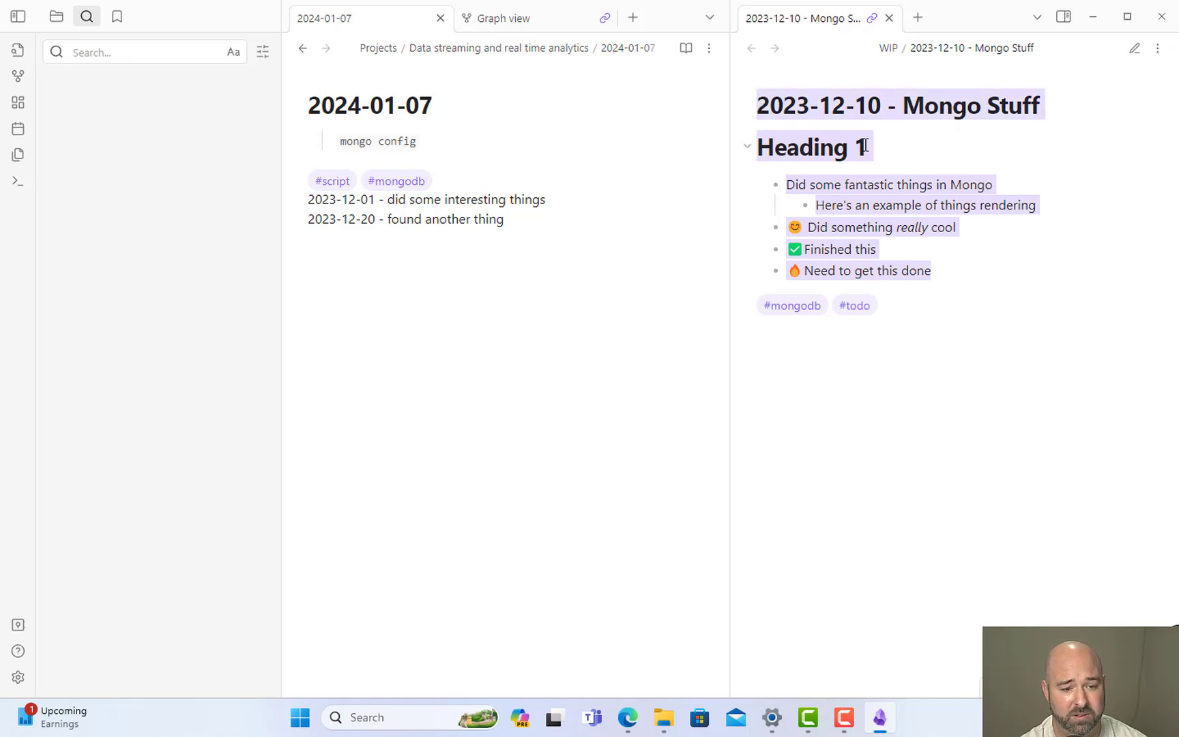
key("super")
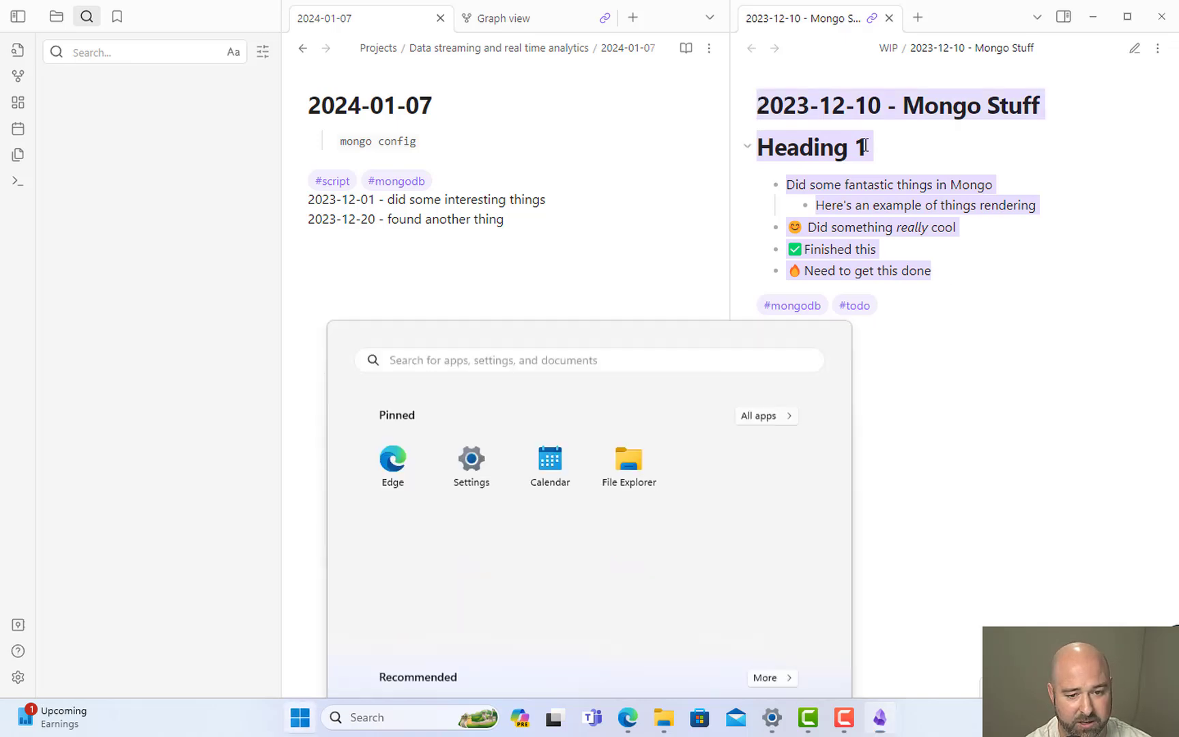
type("word")
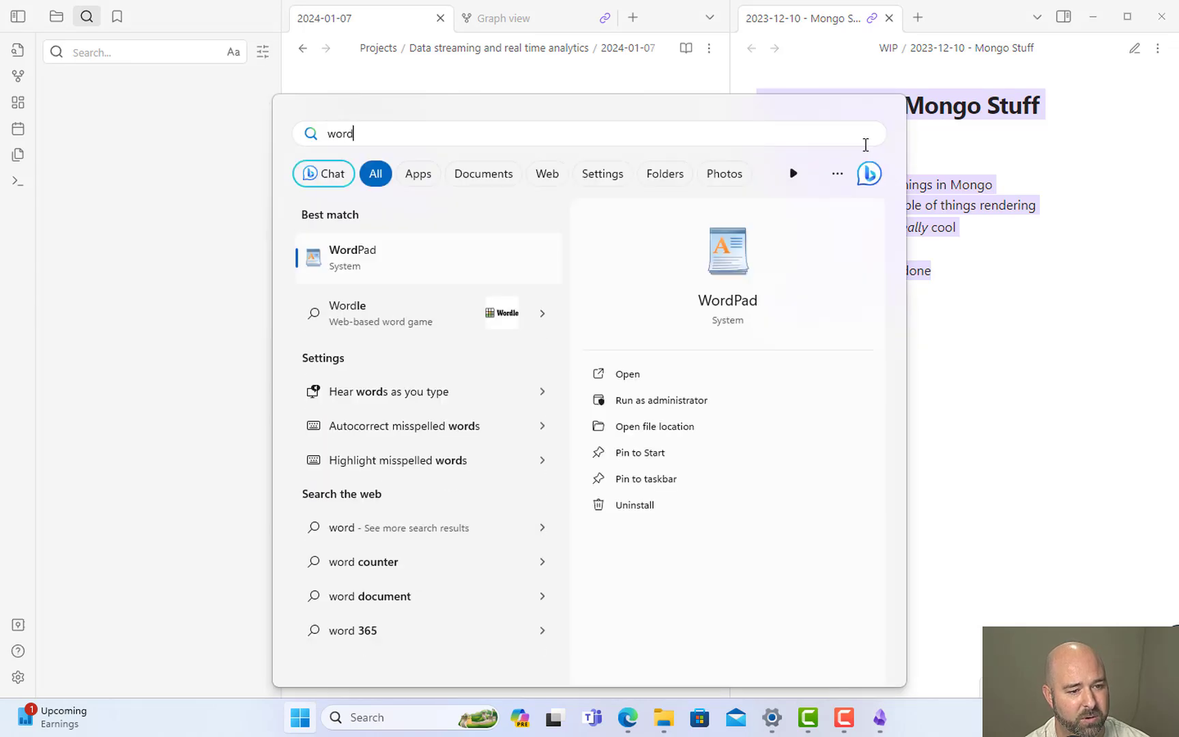
key("Return")
key("ctrl+v")
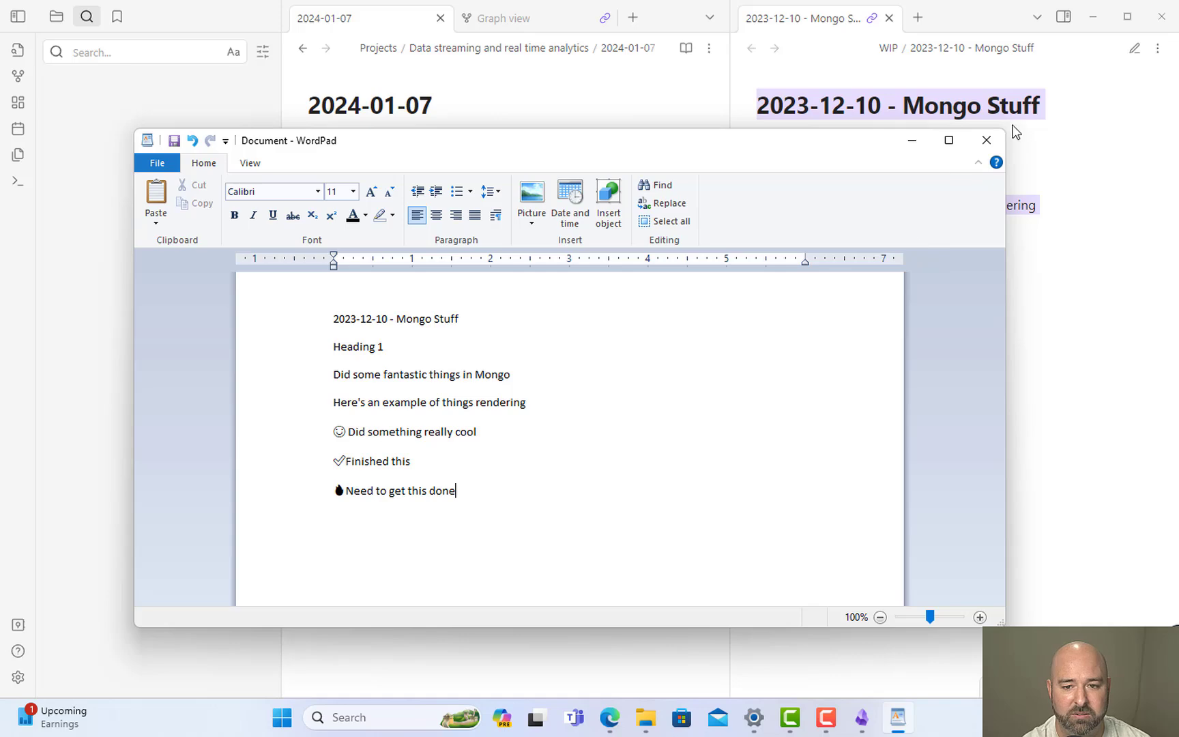
left_click(987, 140)
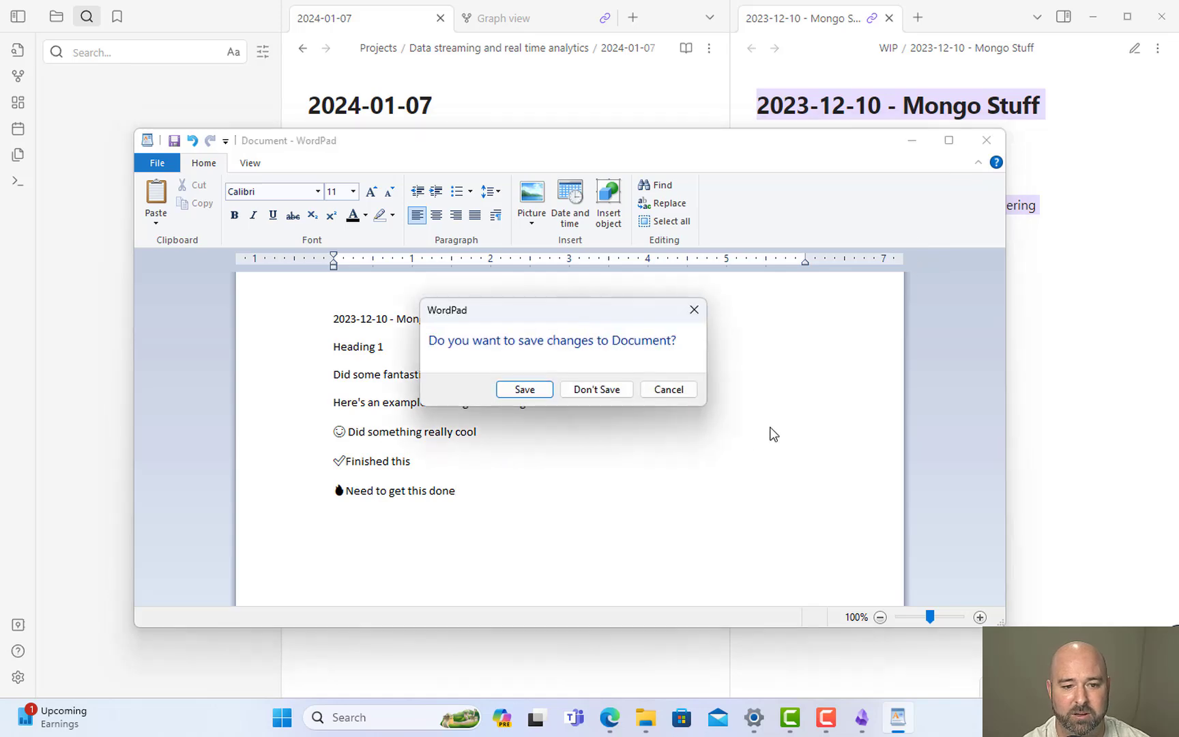
left_click(597, 389)
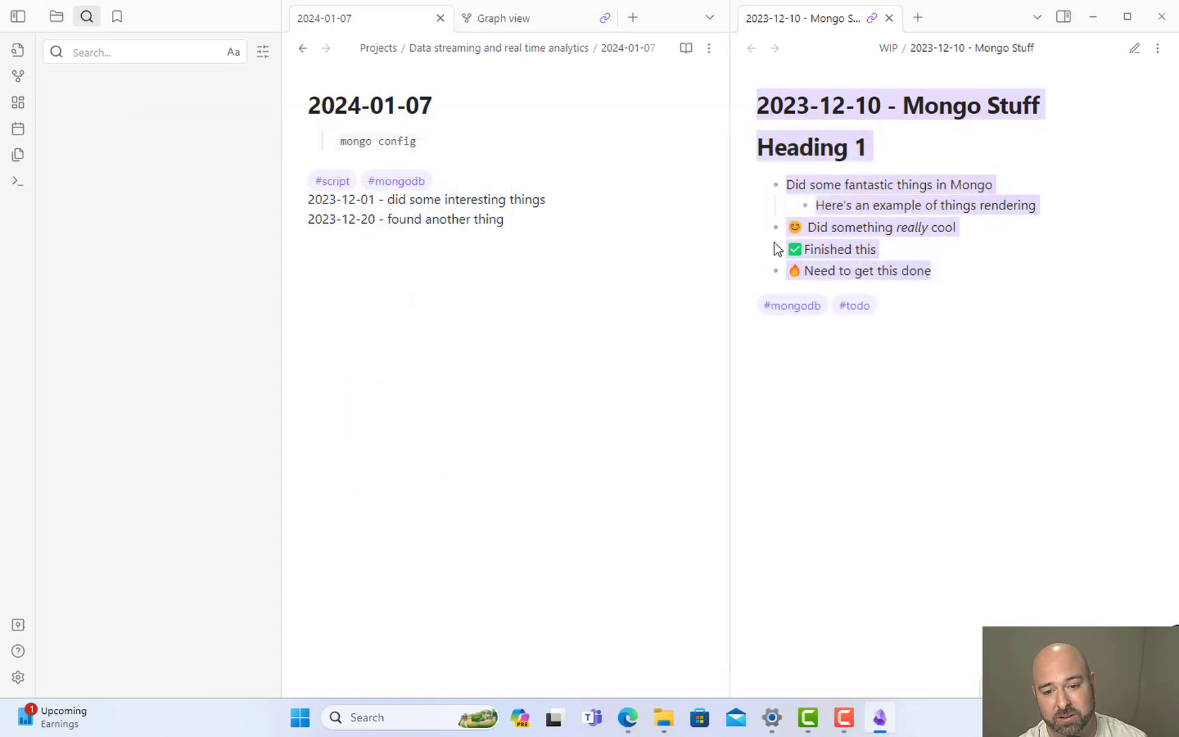
left_click(987, 273)
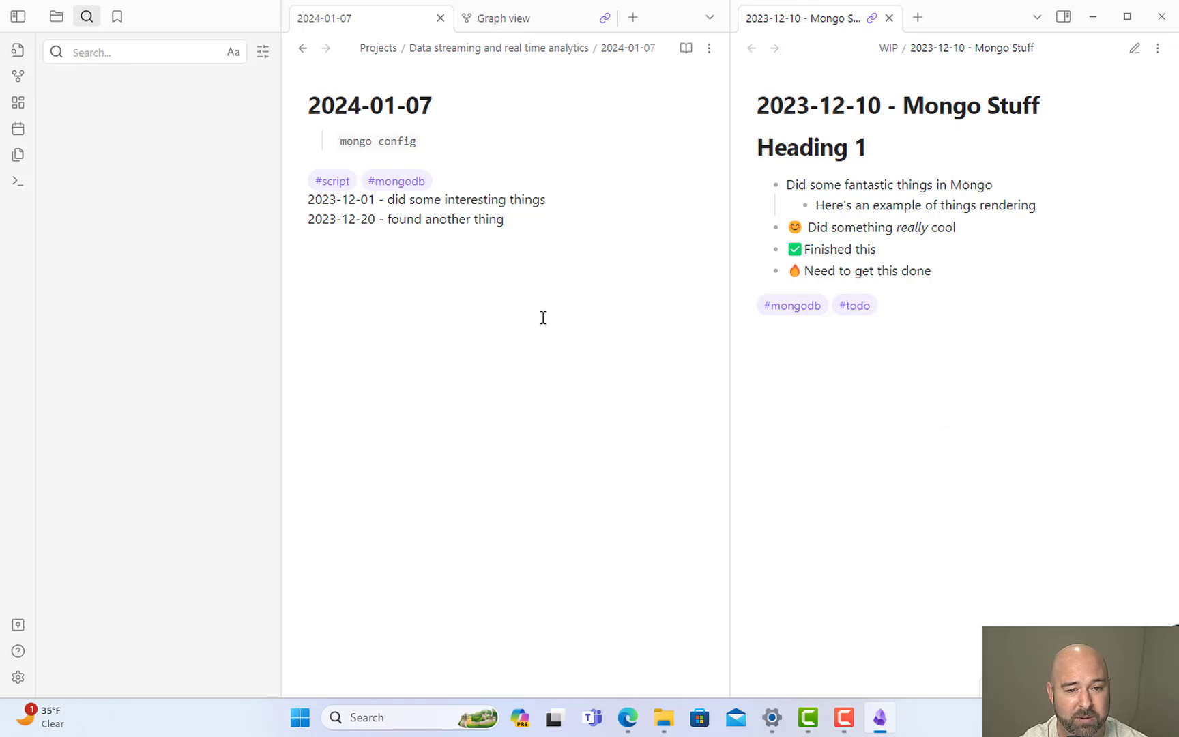
mouse_move(479, 247)
left_mouse_down()
mouse_move(320, 93)
mouse_move(492, 250)
left_mouse_up()
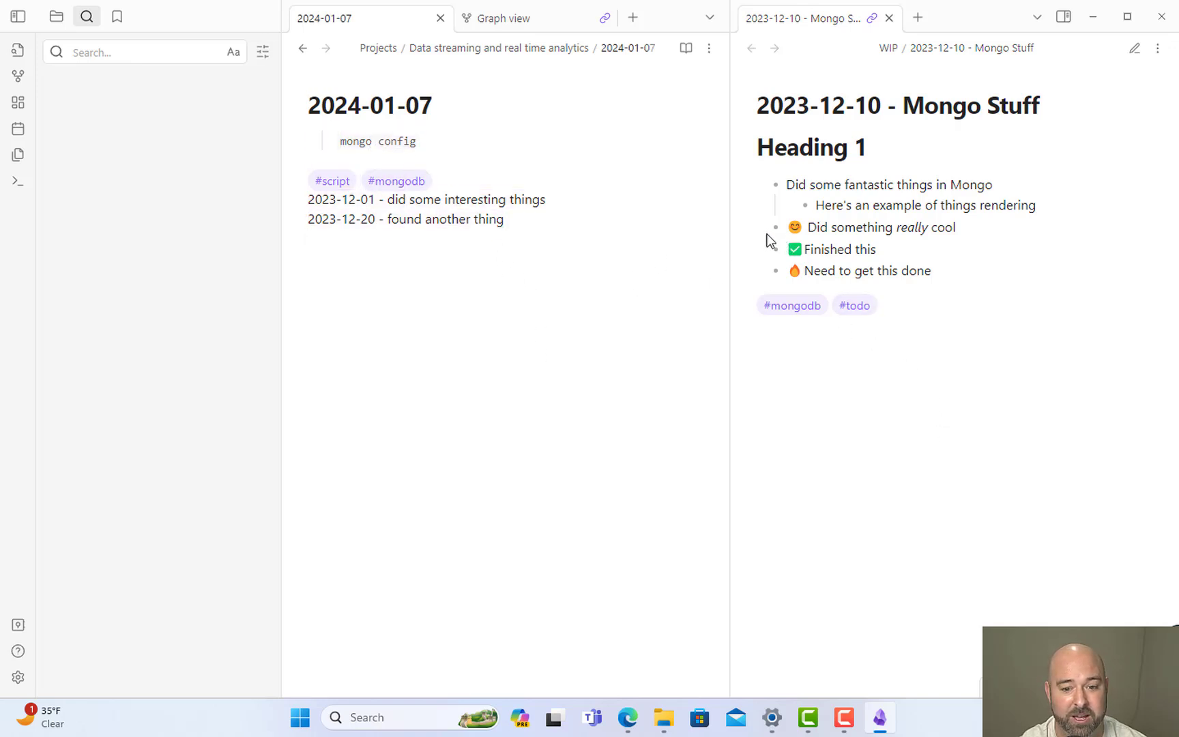